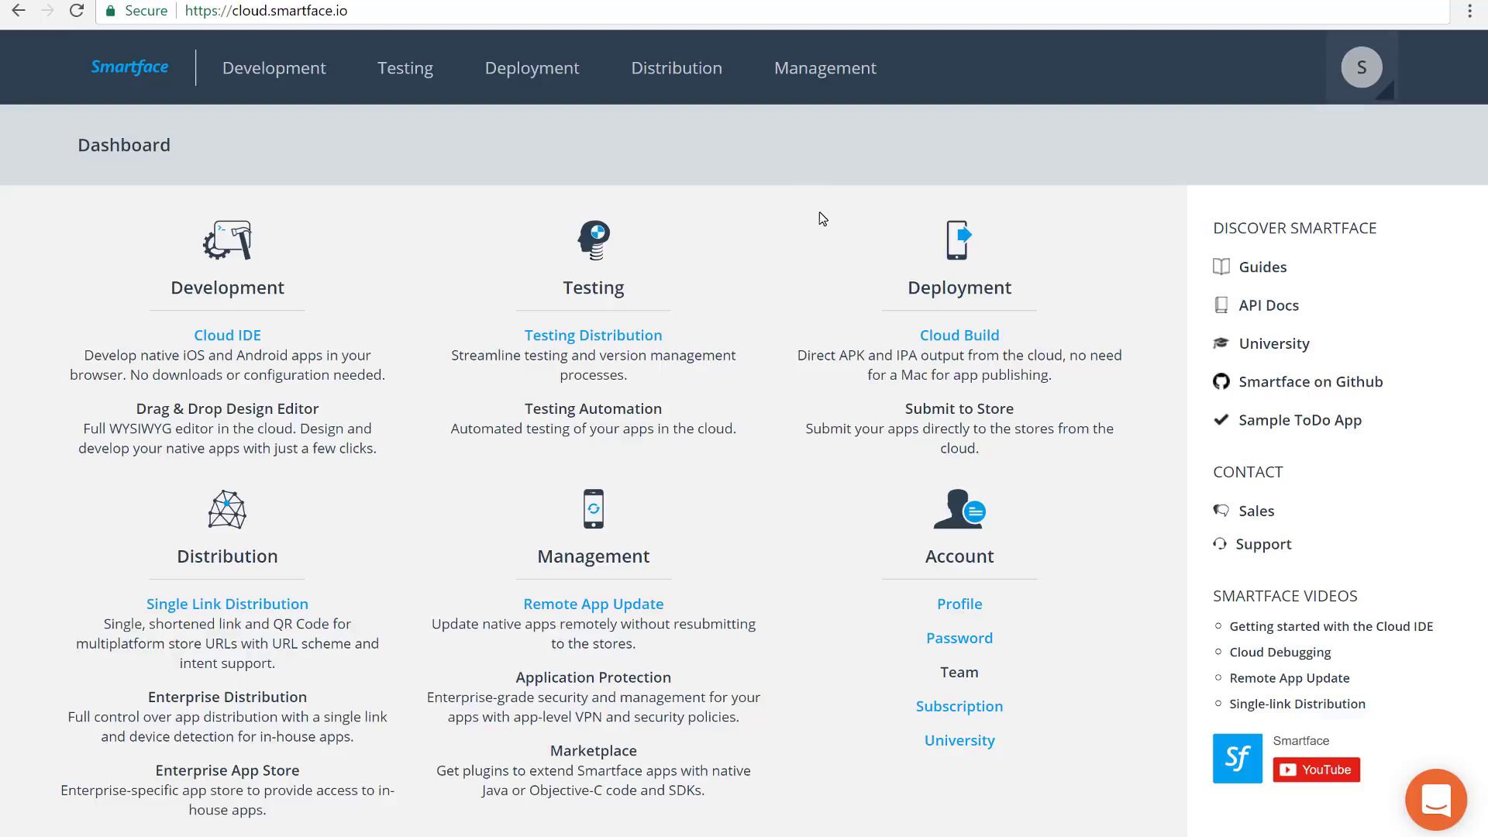
Go from the Dashboard to Cloud Build's empty iOS signing certificates list
click(960, 337)
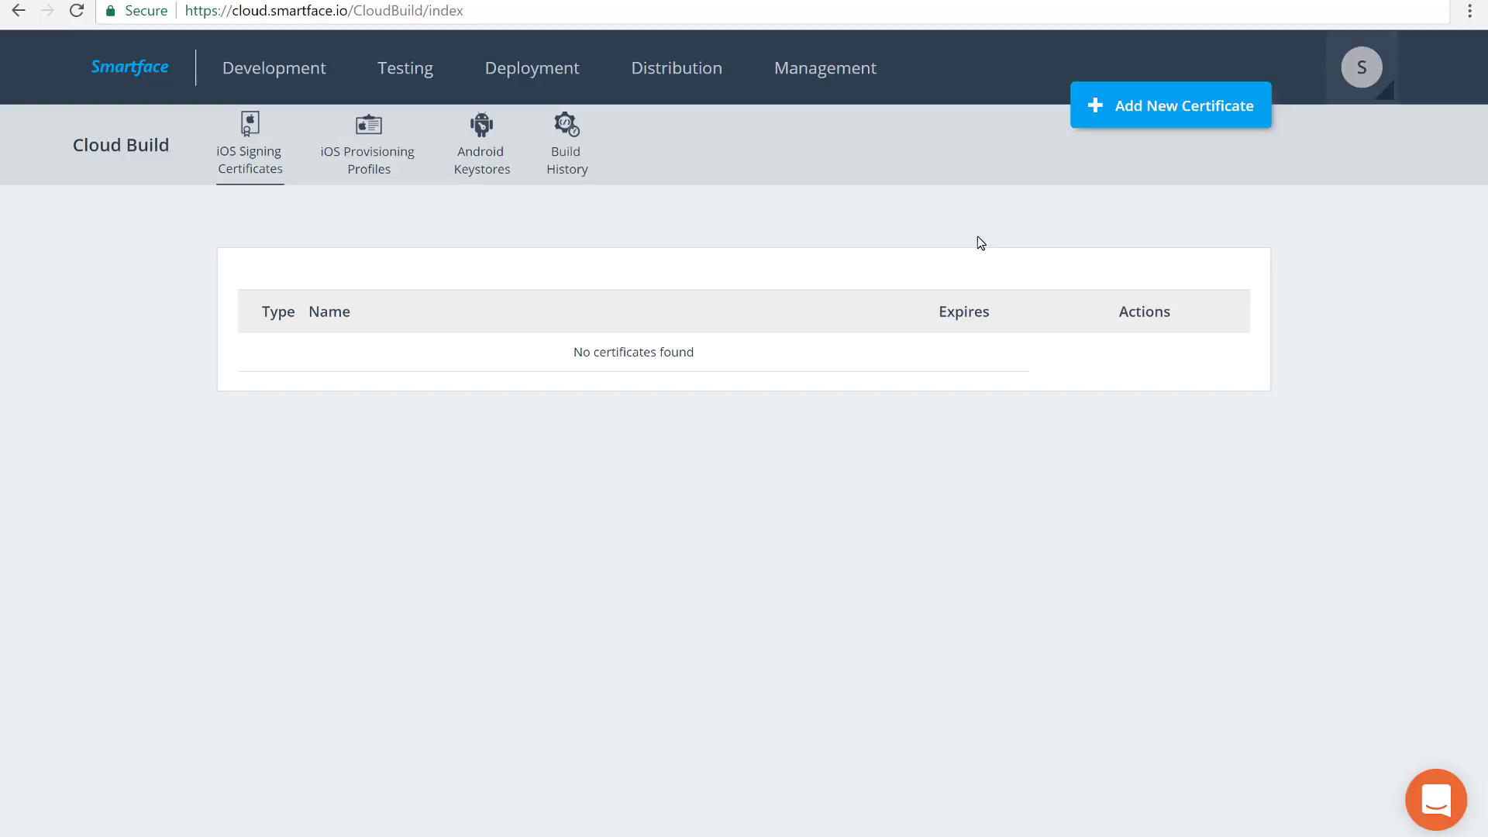
Generate a certificate signing request for Smartface Inc, United States, expiring 12/07/2016
click(1143, 117)
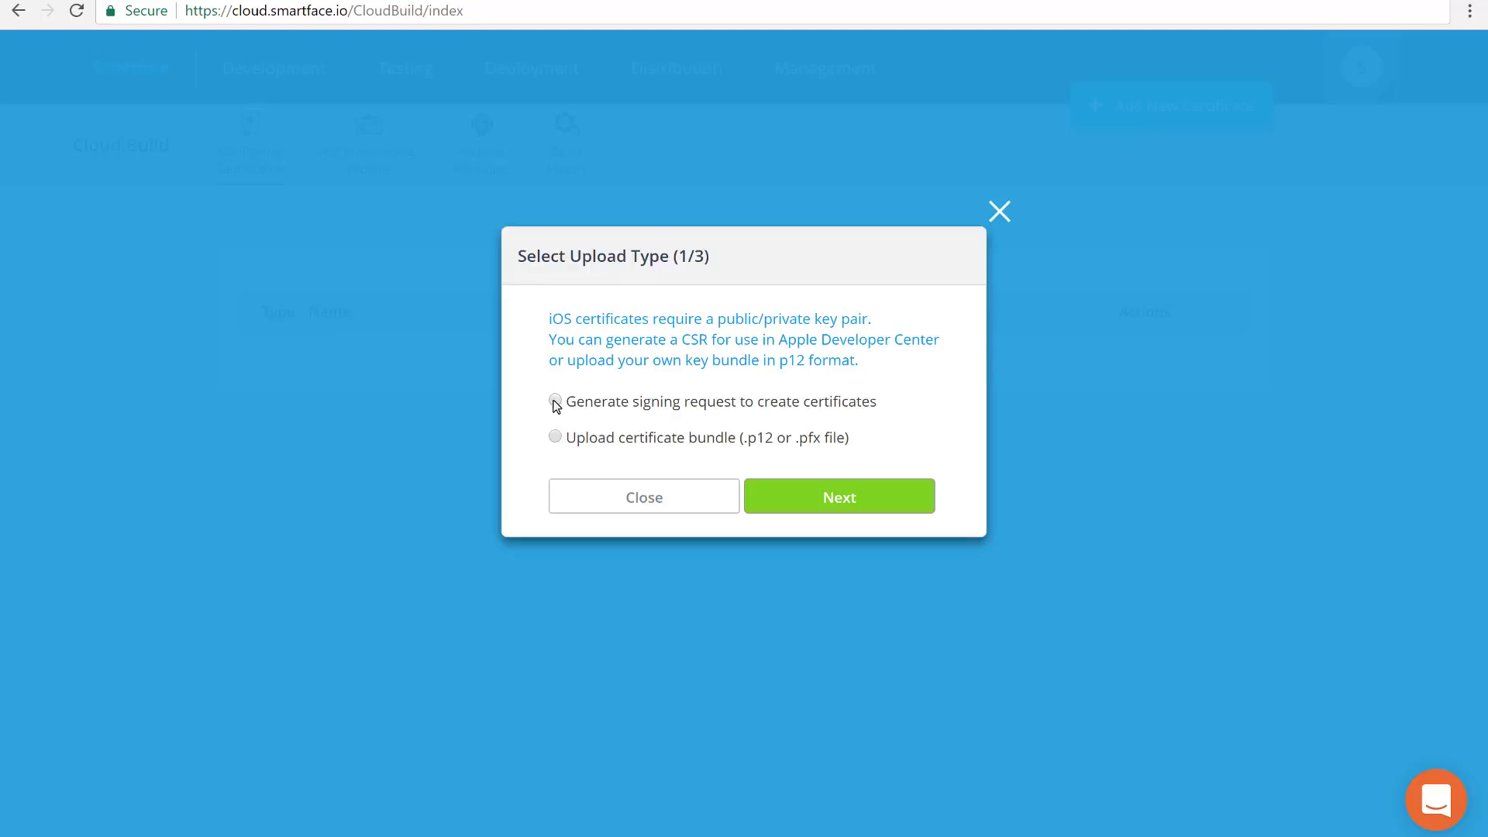
click(555, 438)
click(555, 402)
click(888, 496)
click(759, 324)
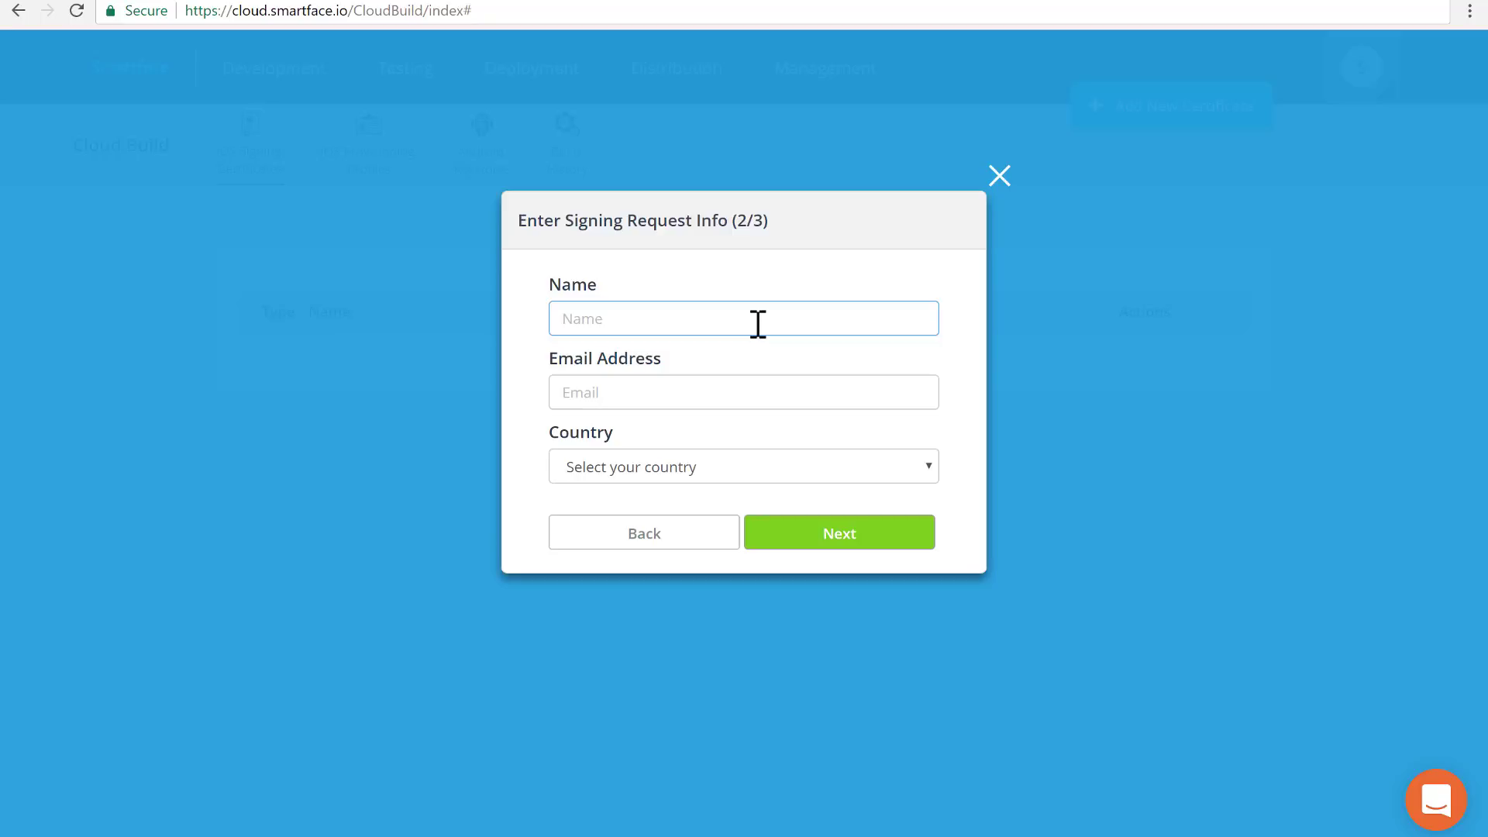
text(Smartface I)
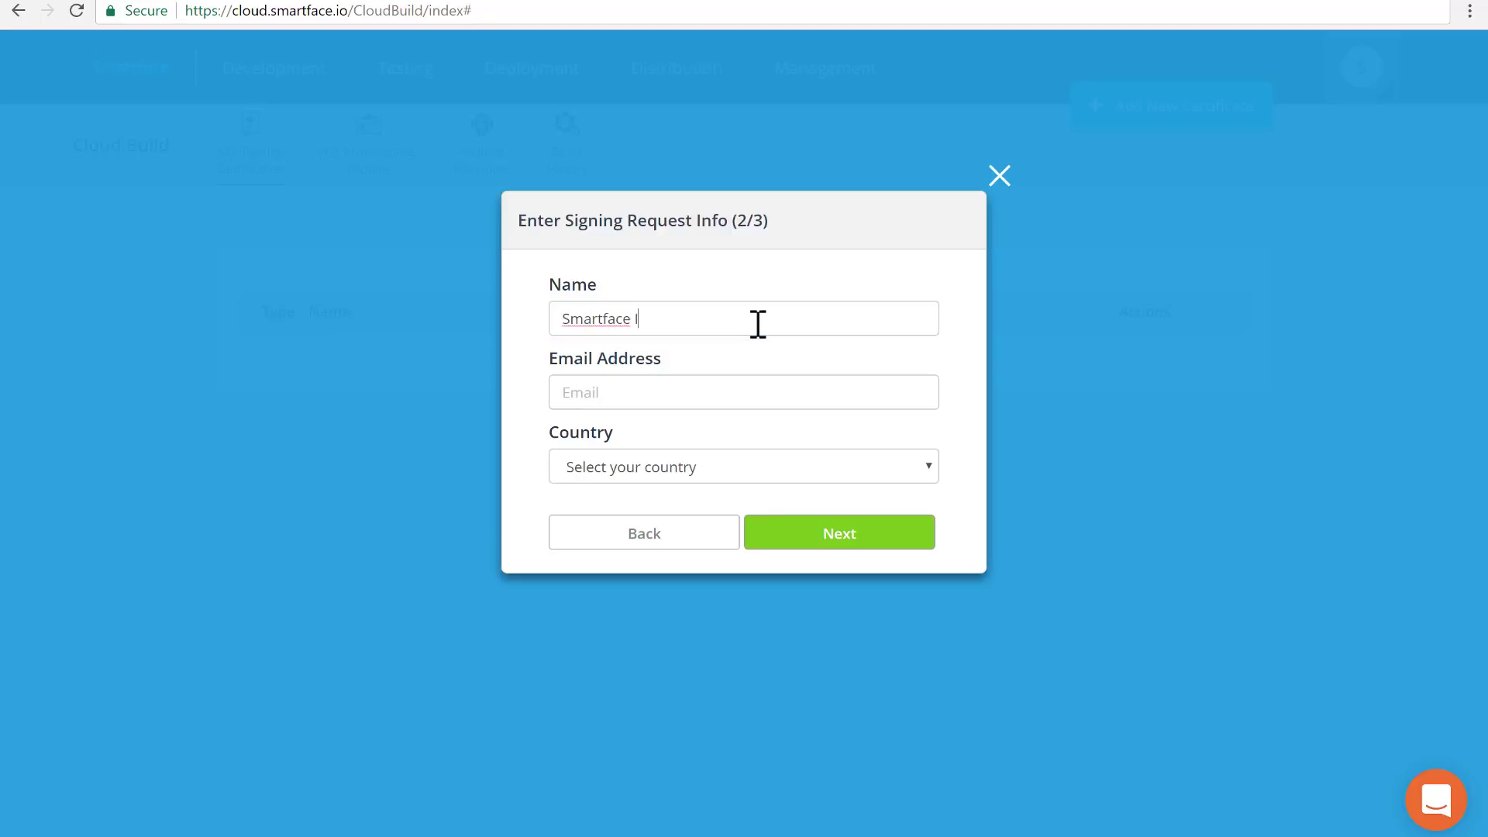
text(nc)
key(Tab)
click(674, 466)
scroll(665, 382, down, 10)
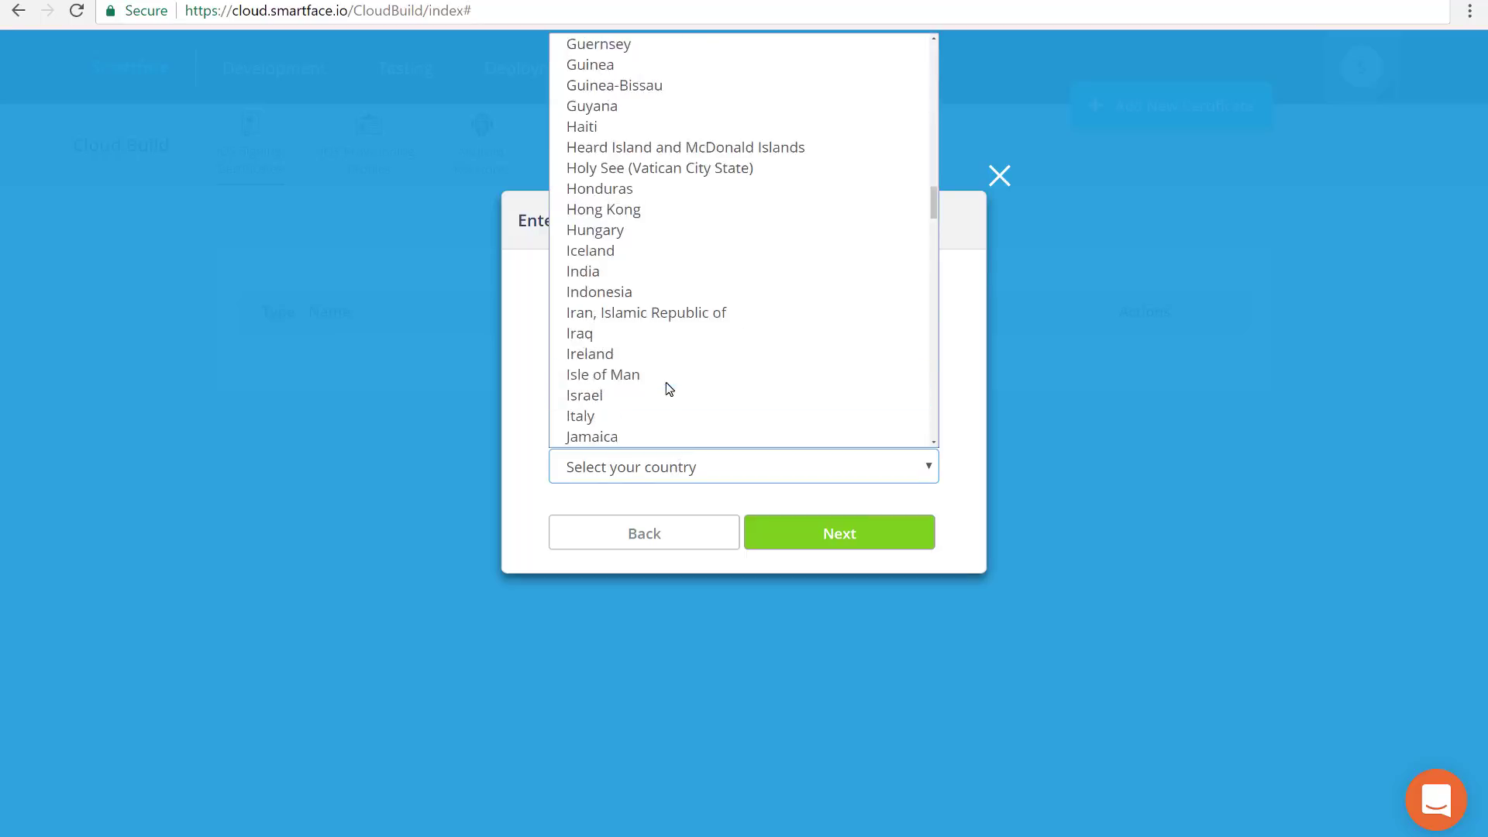
scroll(664, 358, down, 15)
click(666, 167)
click(876, 532)
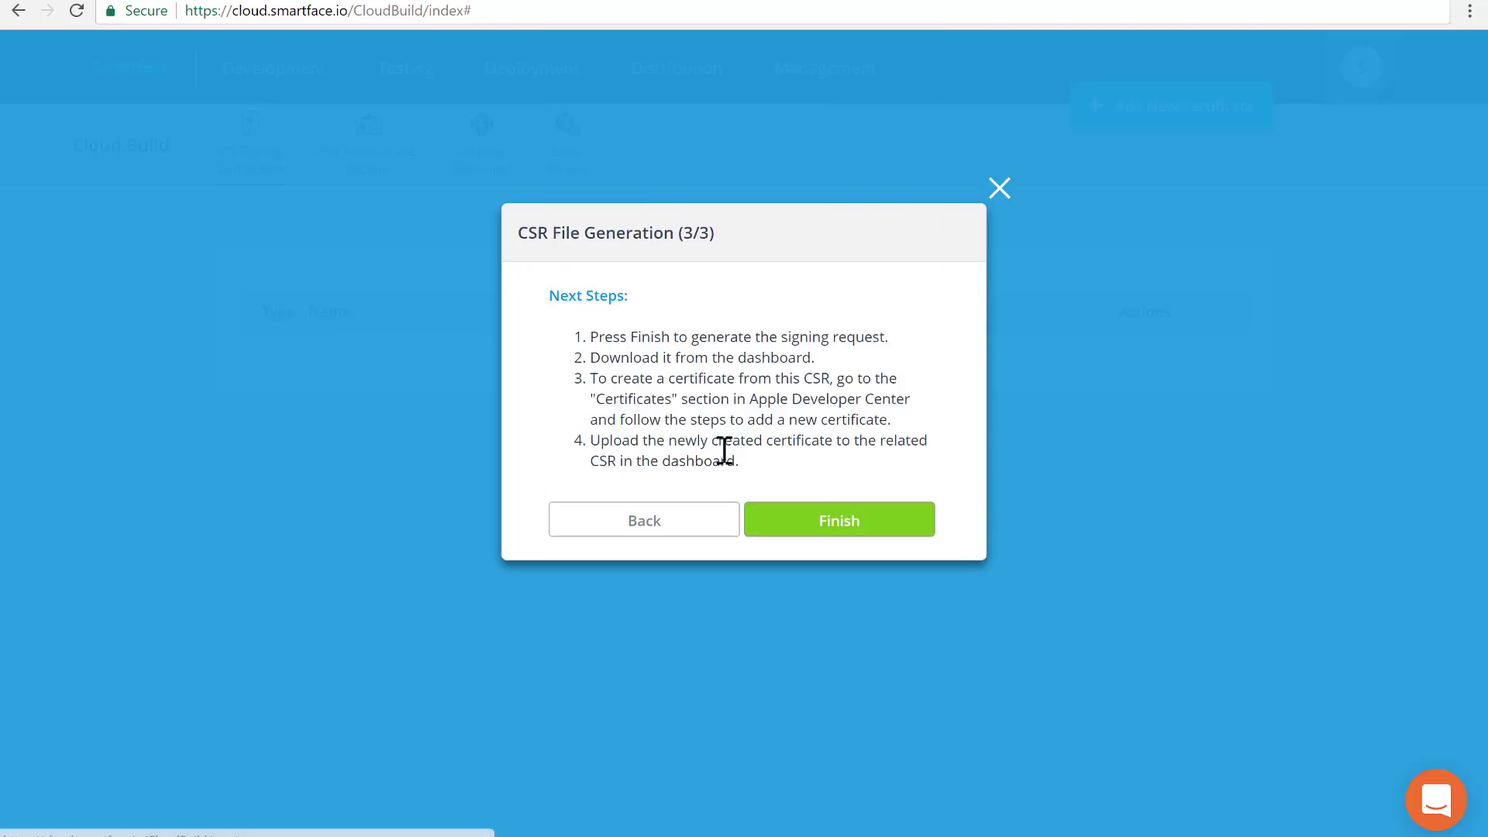
click(861, 521)
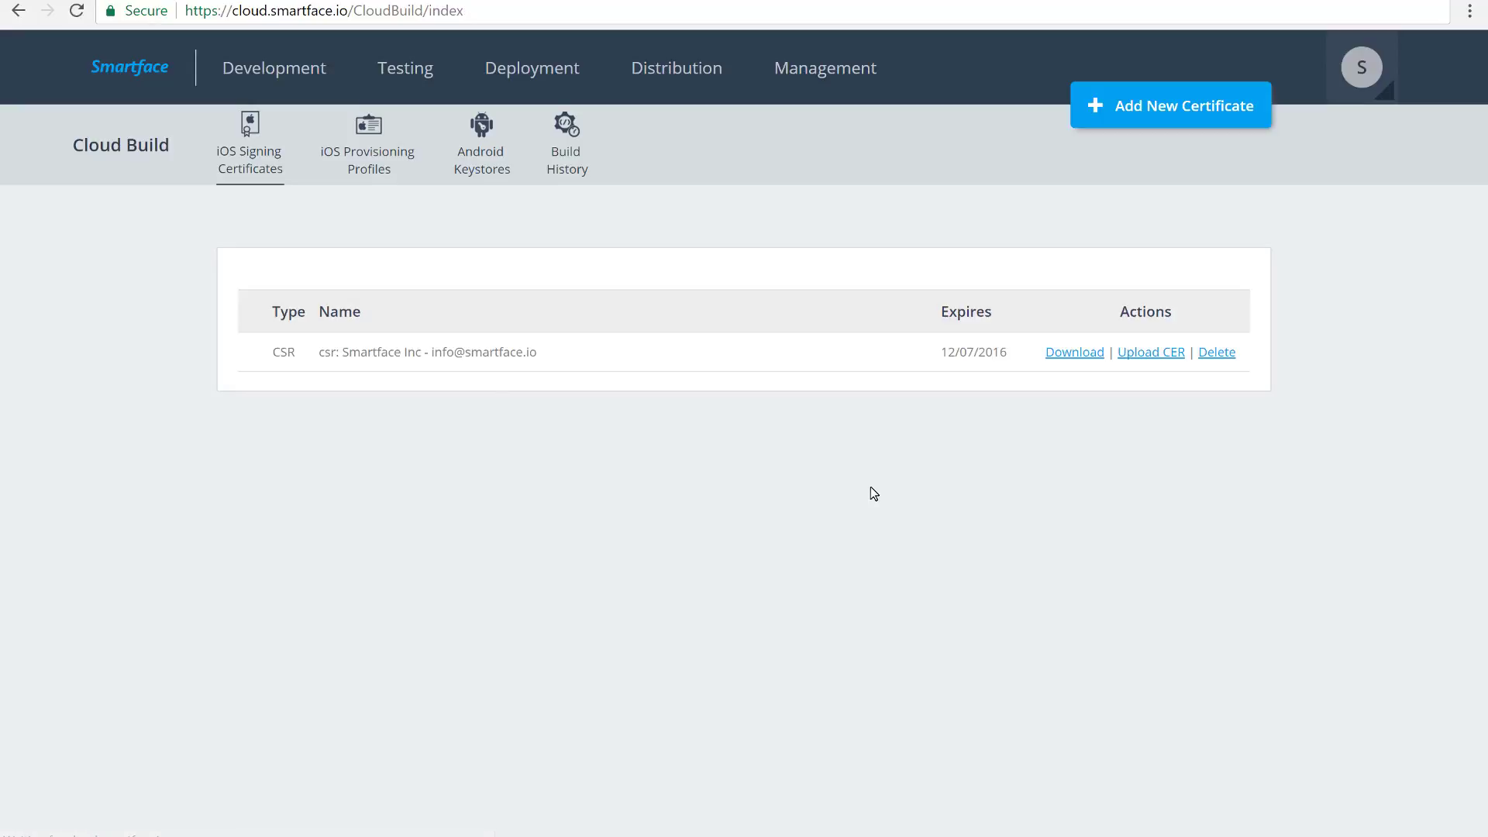
Download the CSR and start a new production iOS certificate on Apple Developer
click(1076, 354)
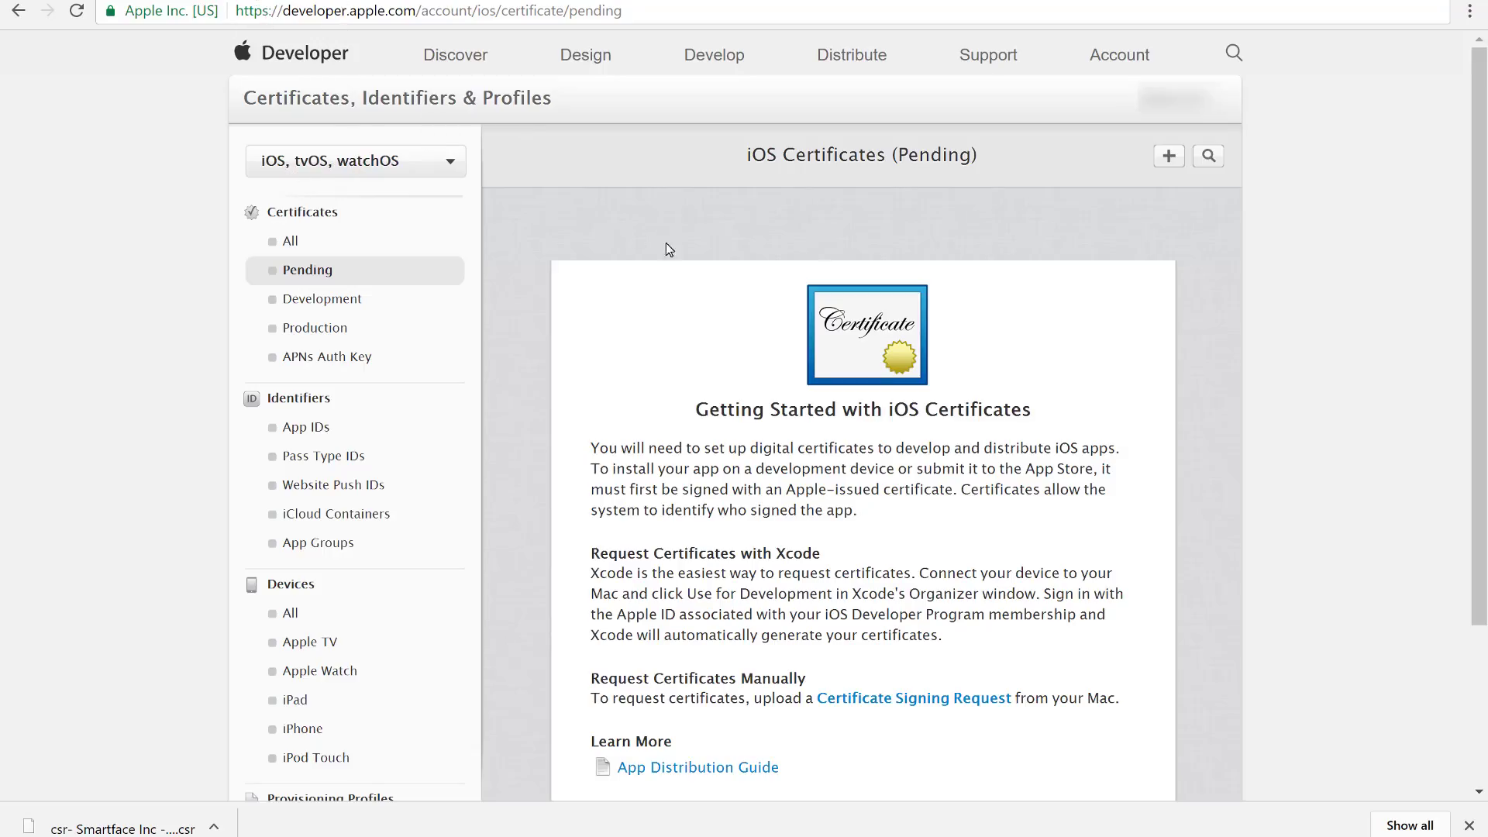
click(1167, 156)
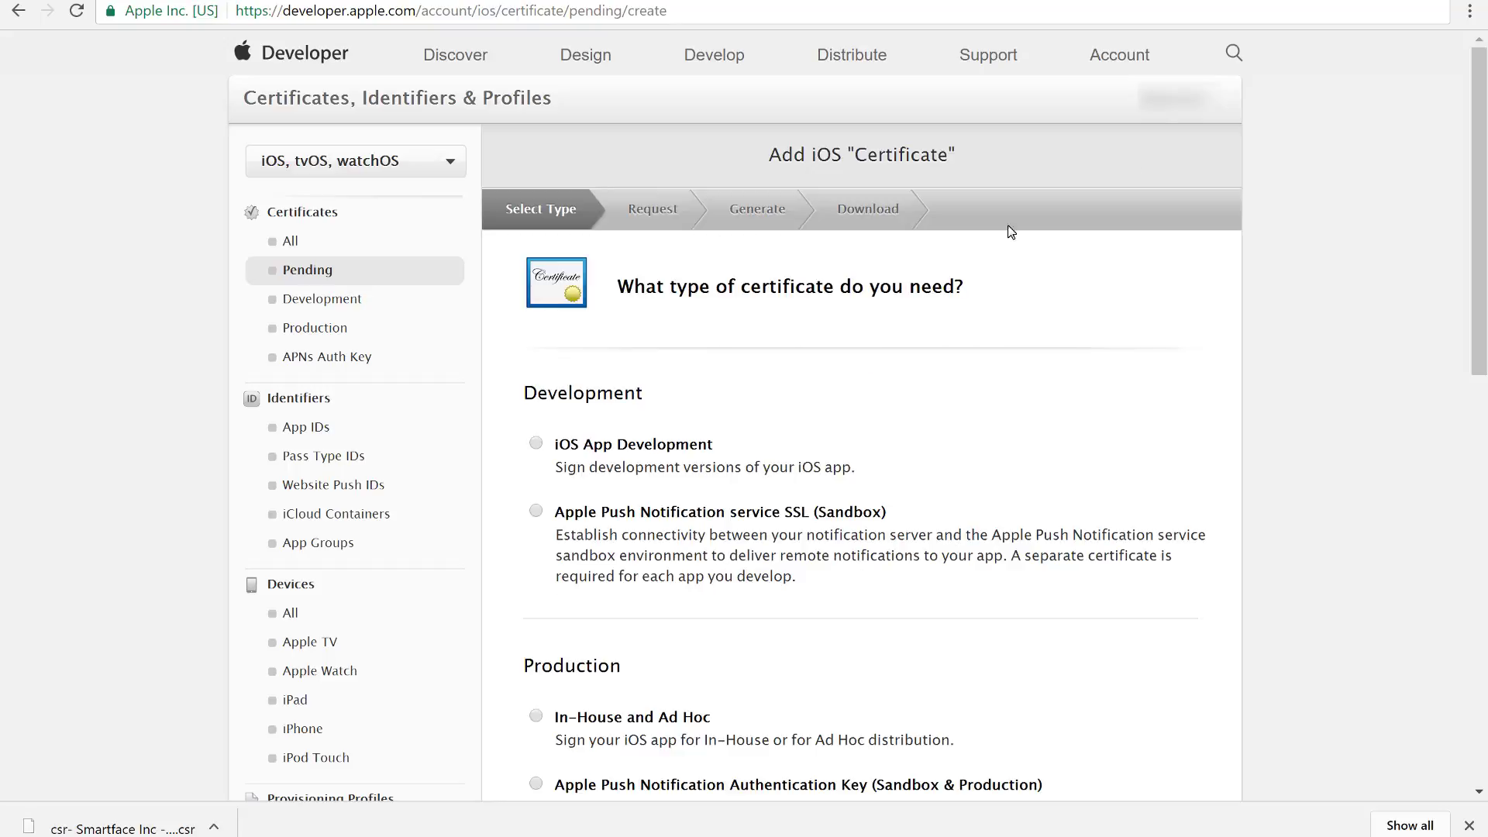
scroll(539, 476, down, 2)
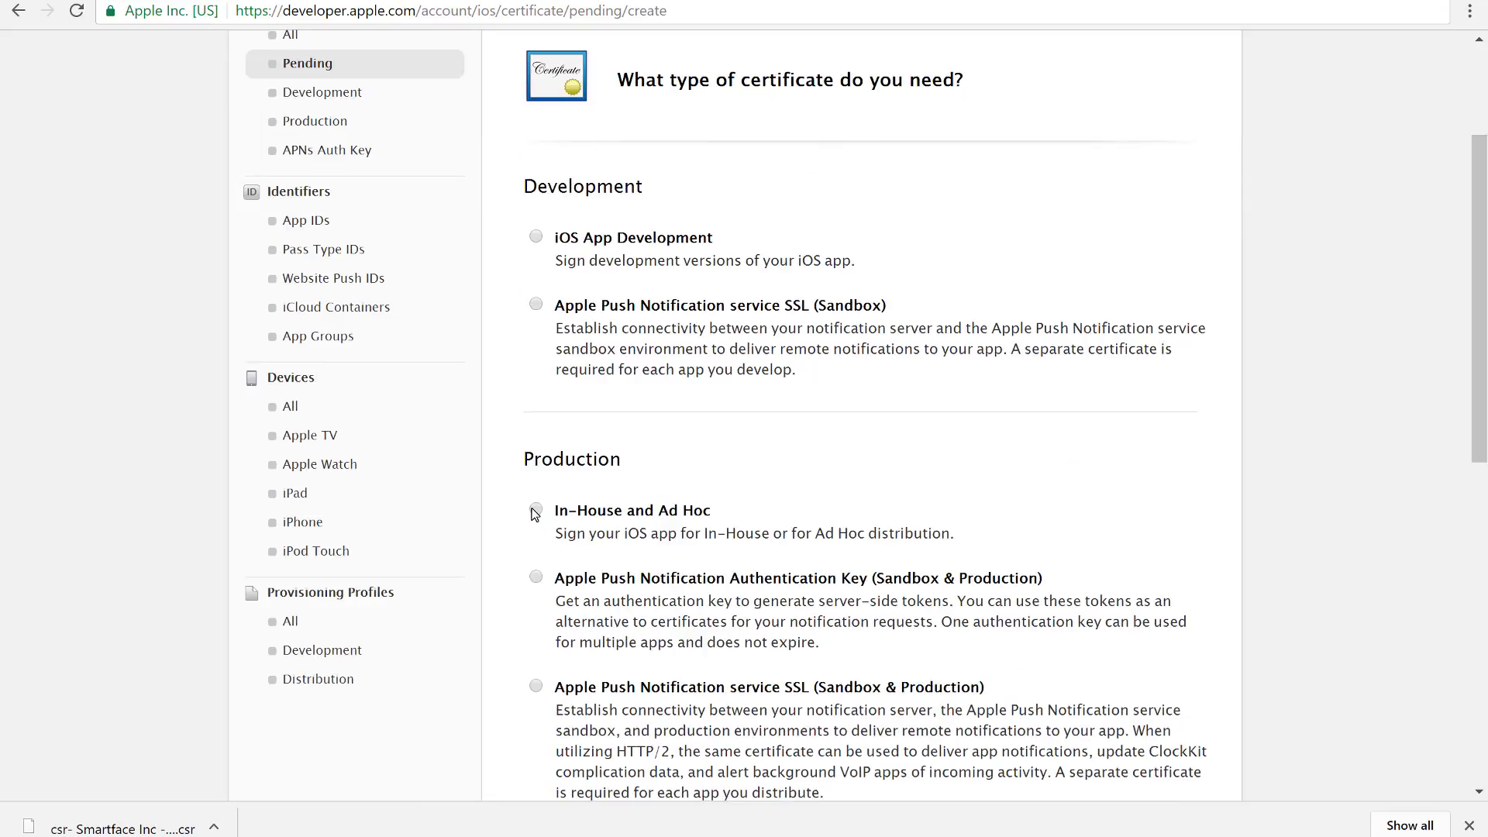
scroll(534, 513, down, 2)
scroll(534, 513, down, 4)
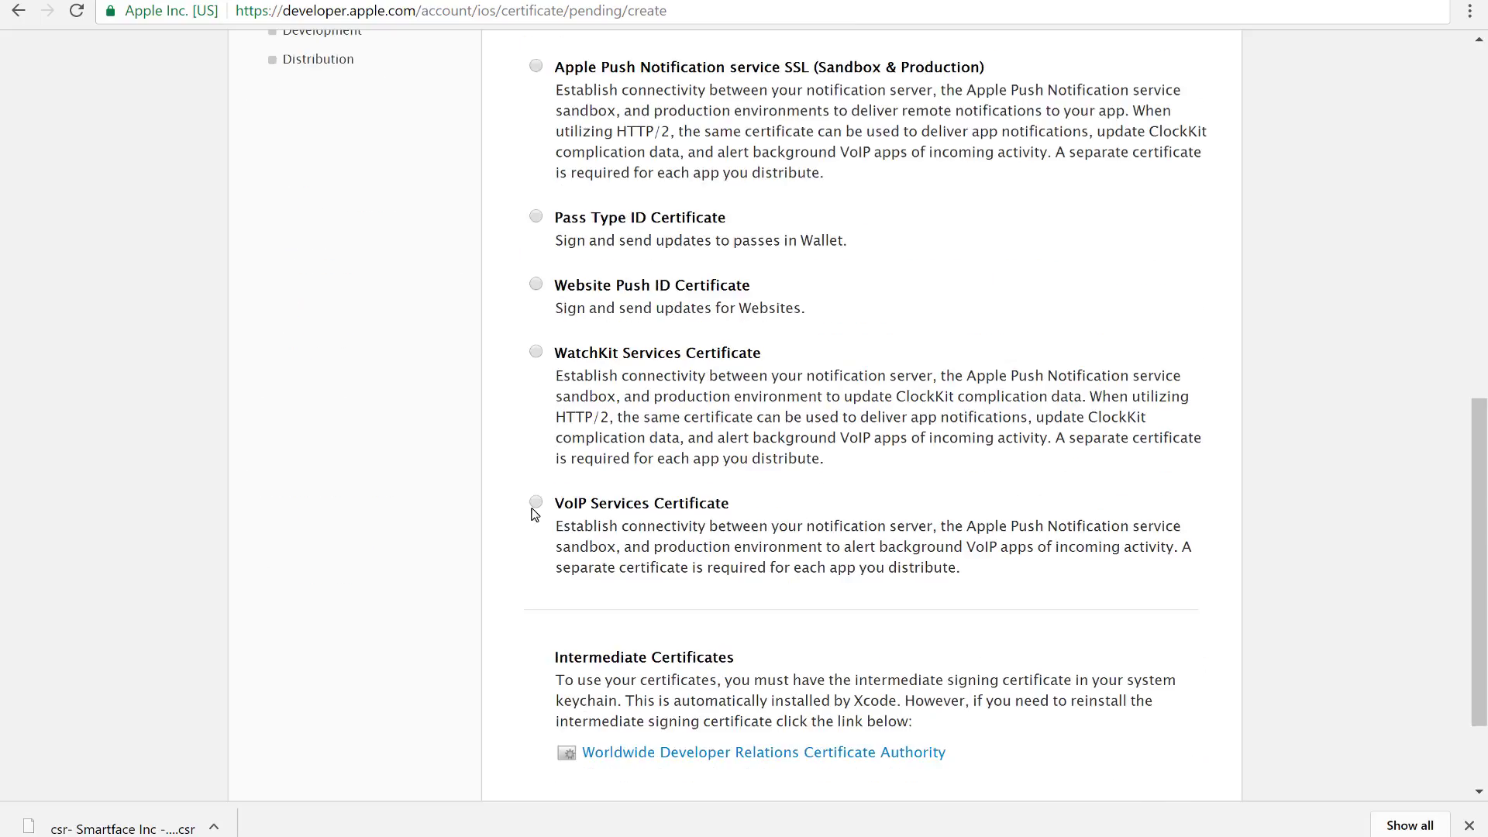
scroll(535, 513, down, 1)
click(942, 719)
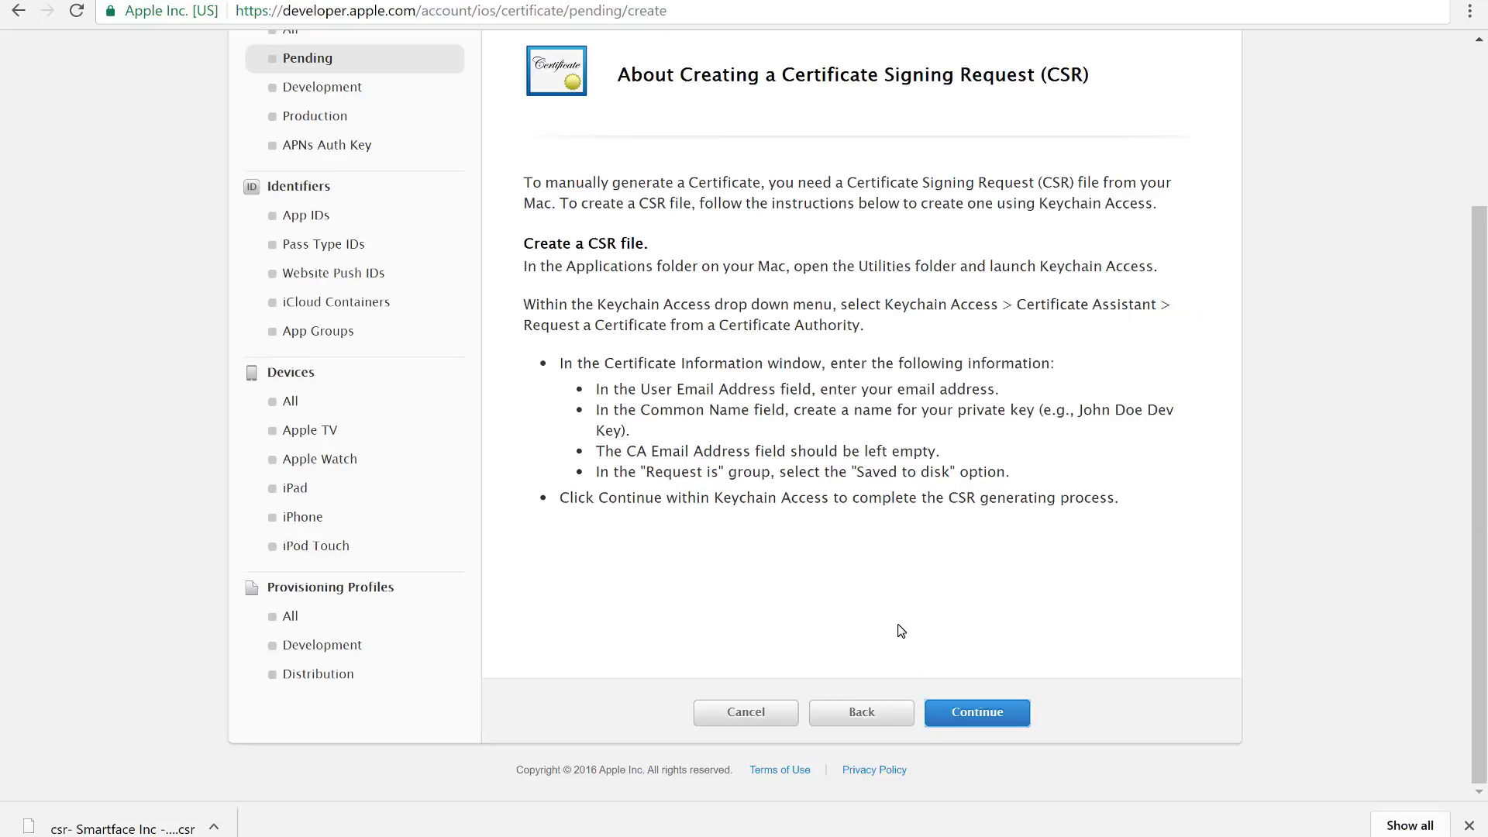
click(947, 713)
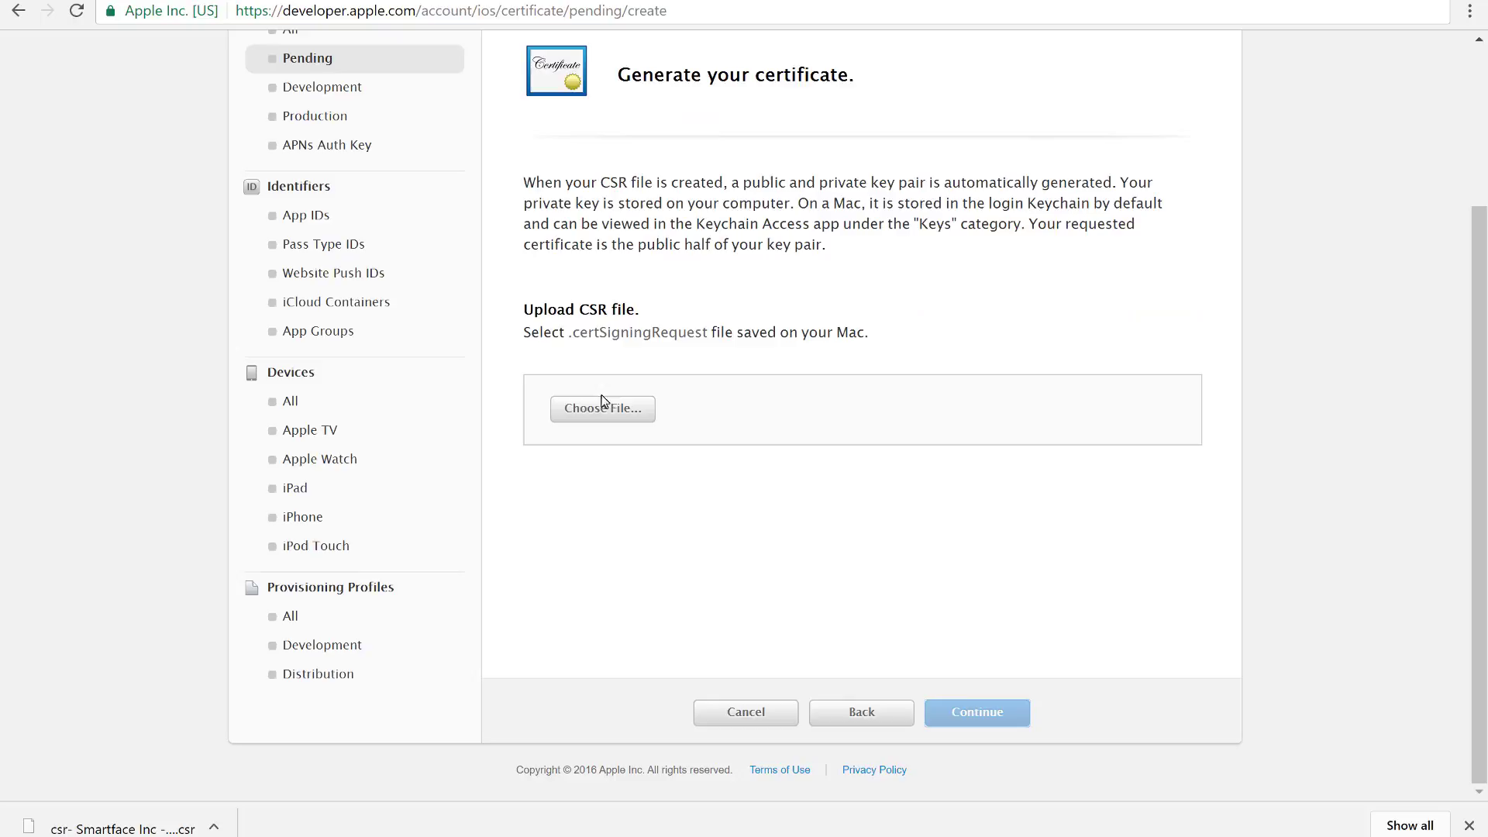
Upload the CSR file and download the generated iOS Distribution .cer certificate
click(602, 407)
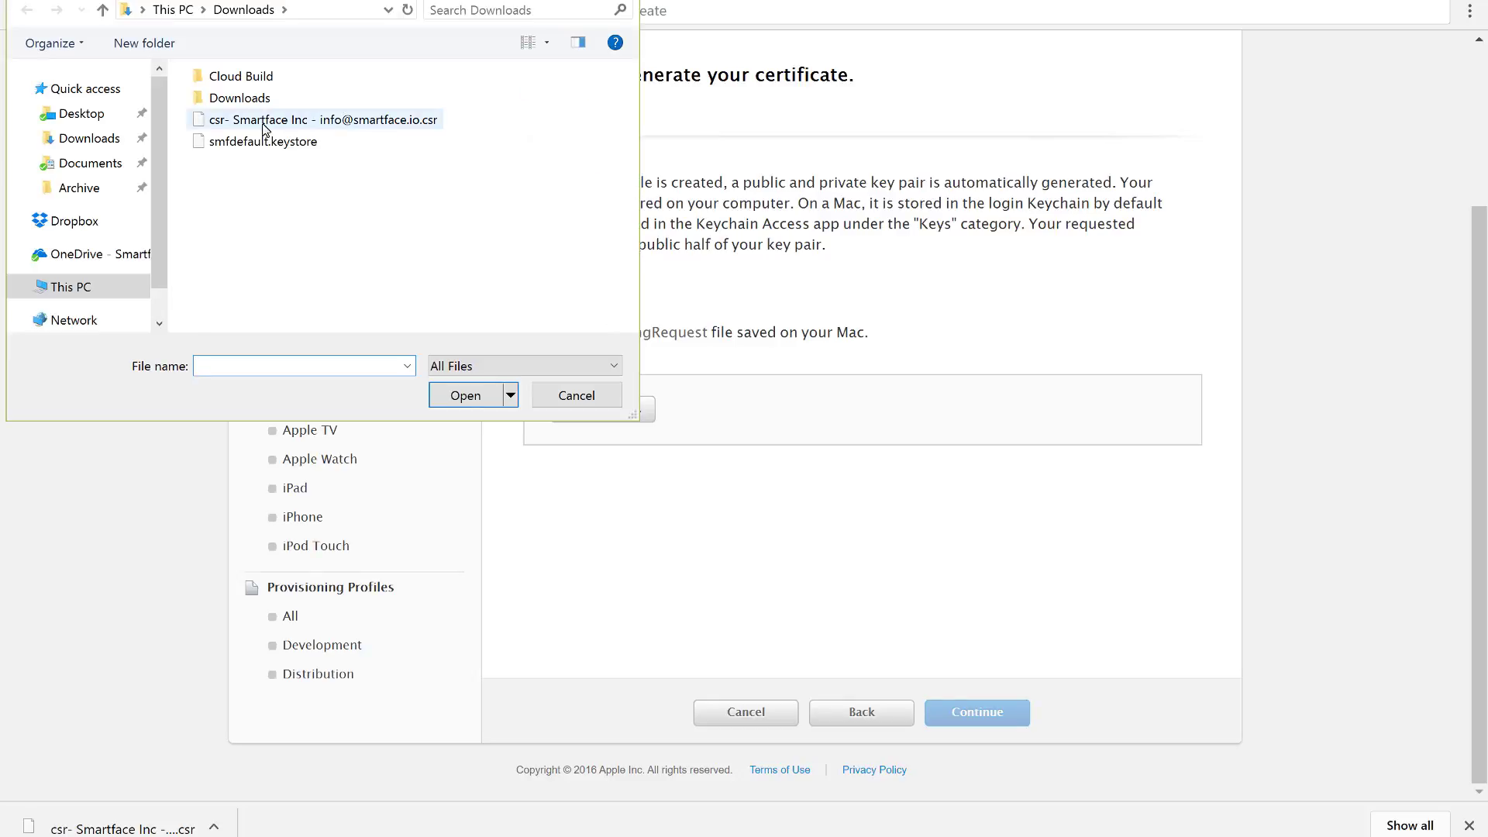
click(388, 126)
double_click(389, 125)
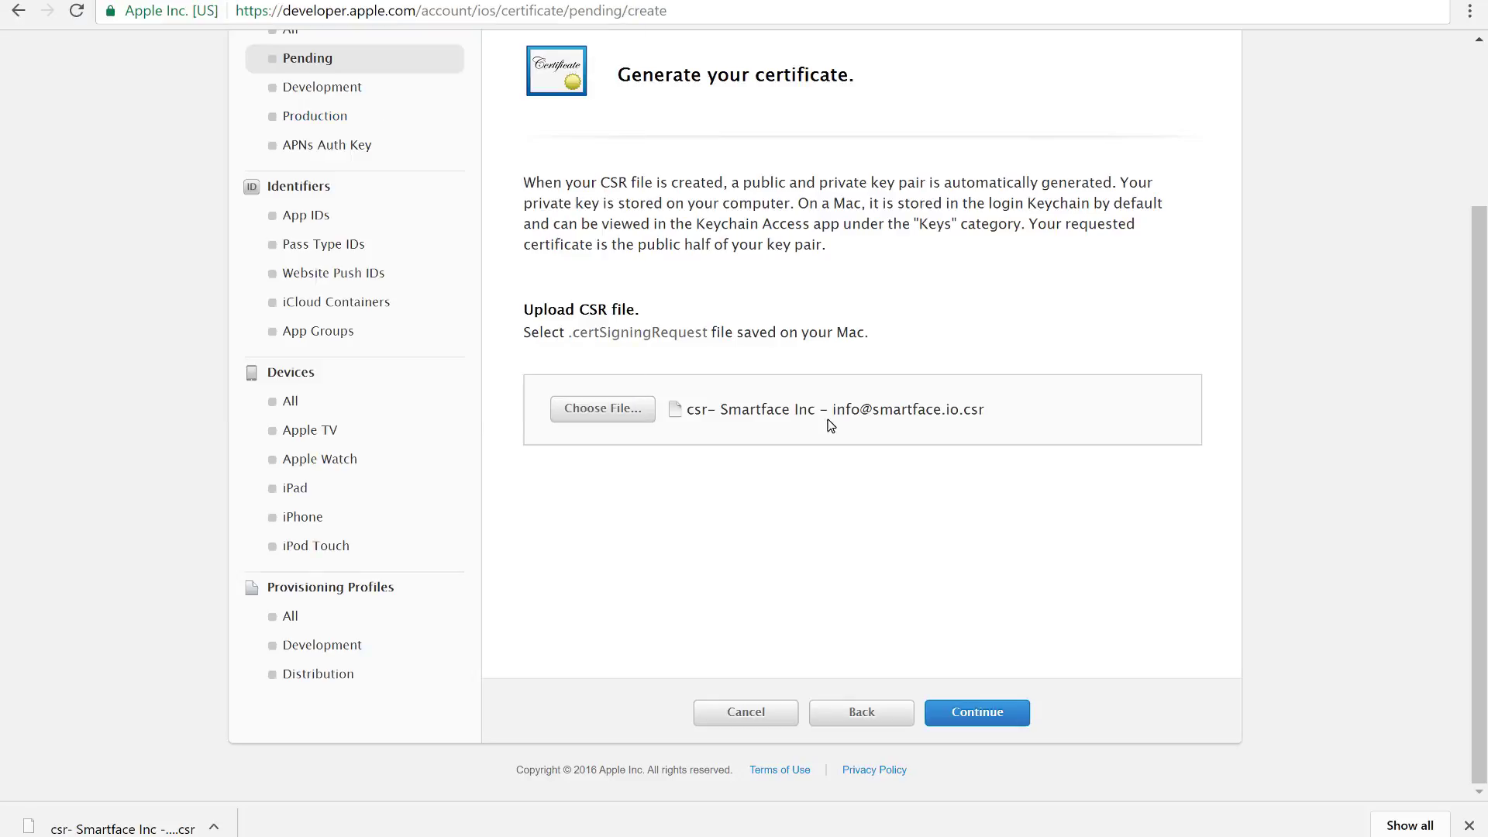
click(967, 713)
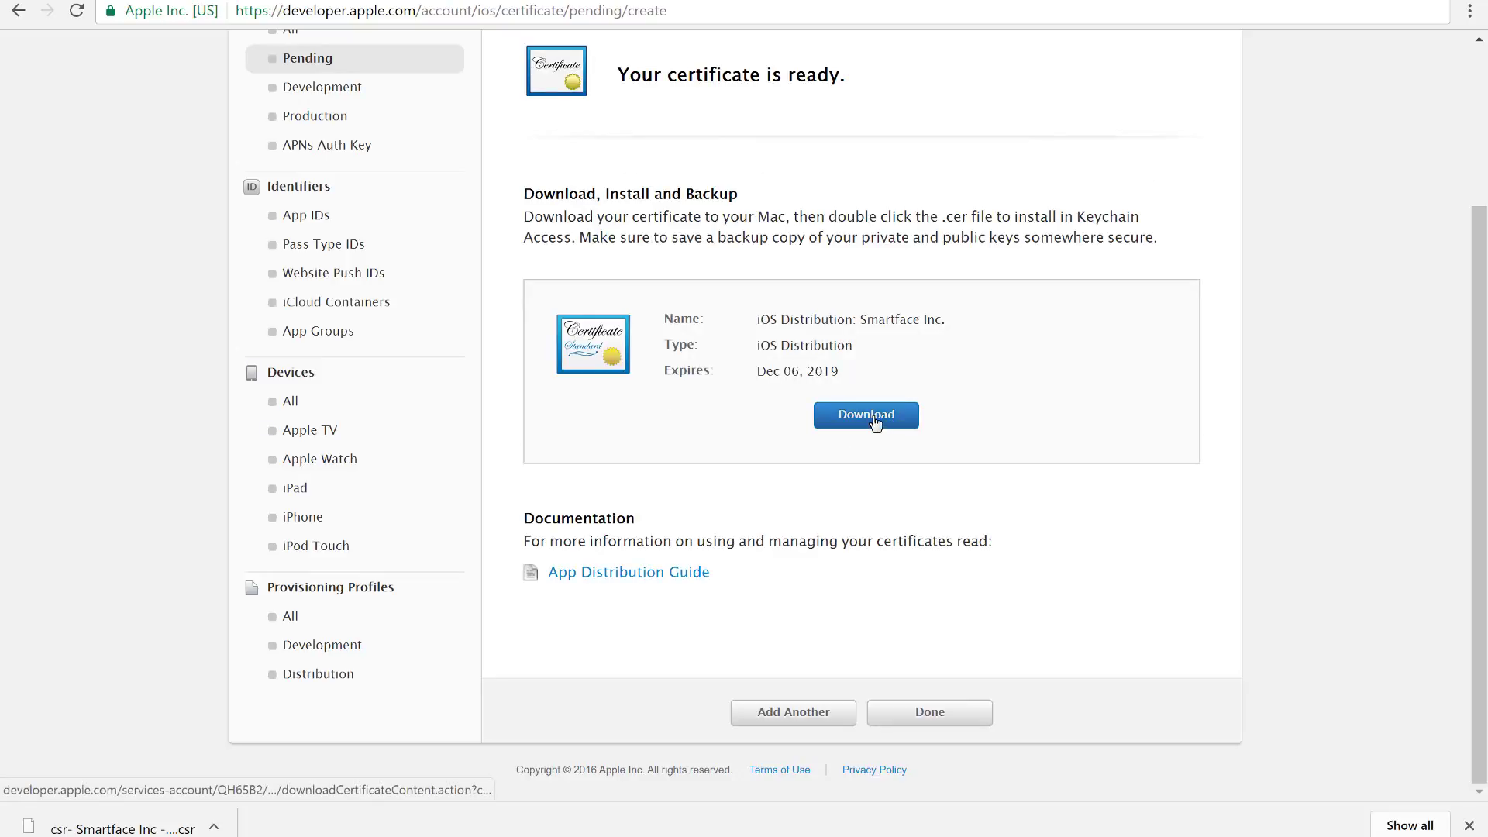
click(874, 418)
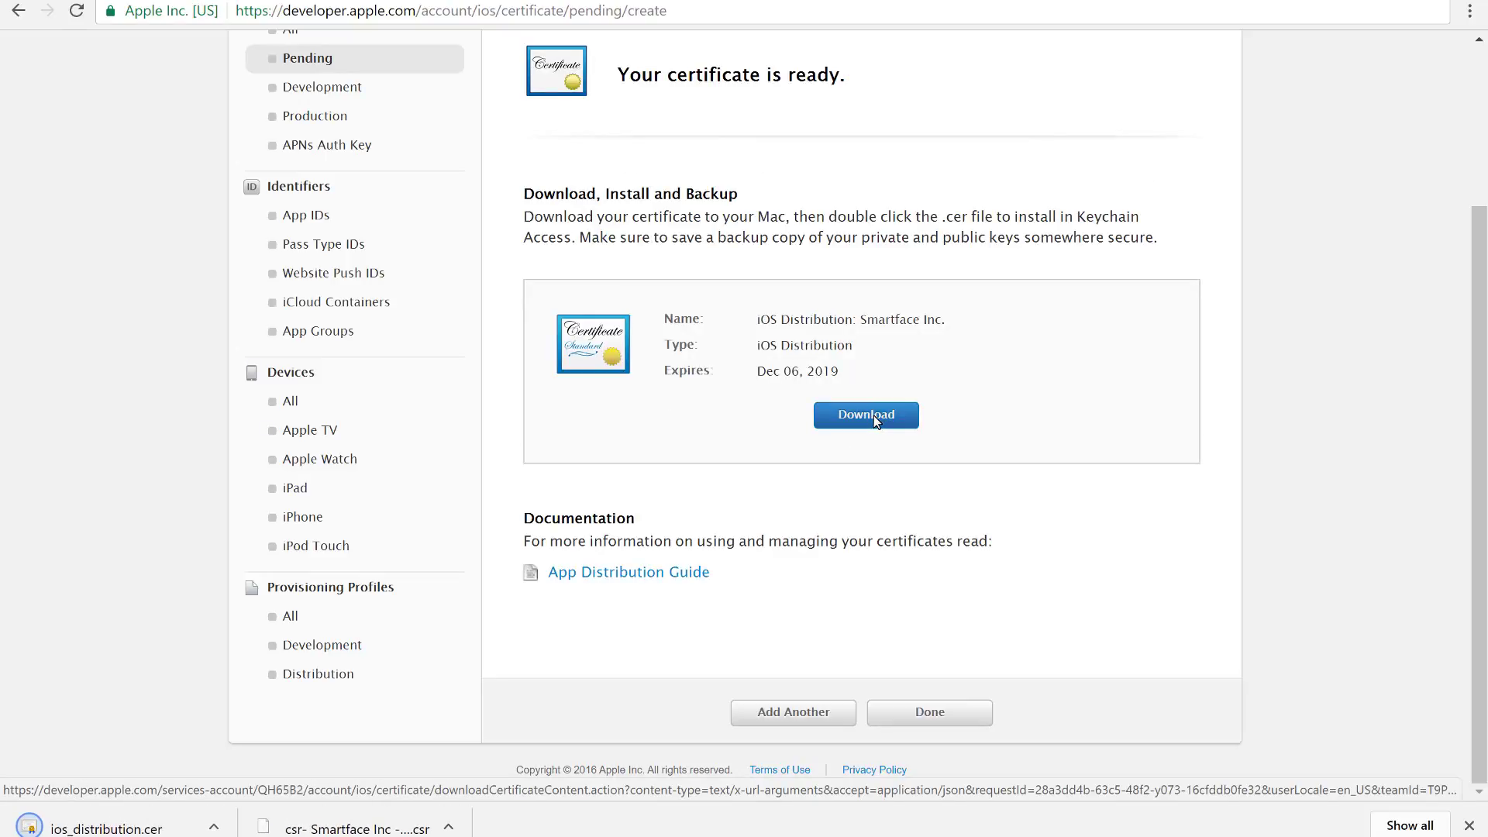
Upload ios_distribution.cer onto the Smartface Inc CSR row in Smartface Cloud
key(ctrl+Tab)
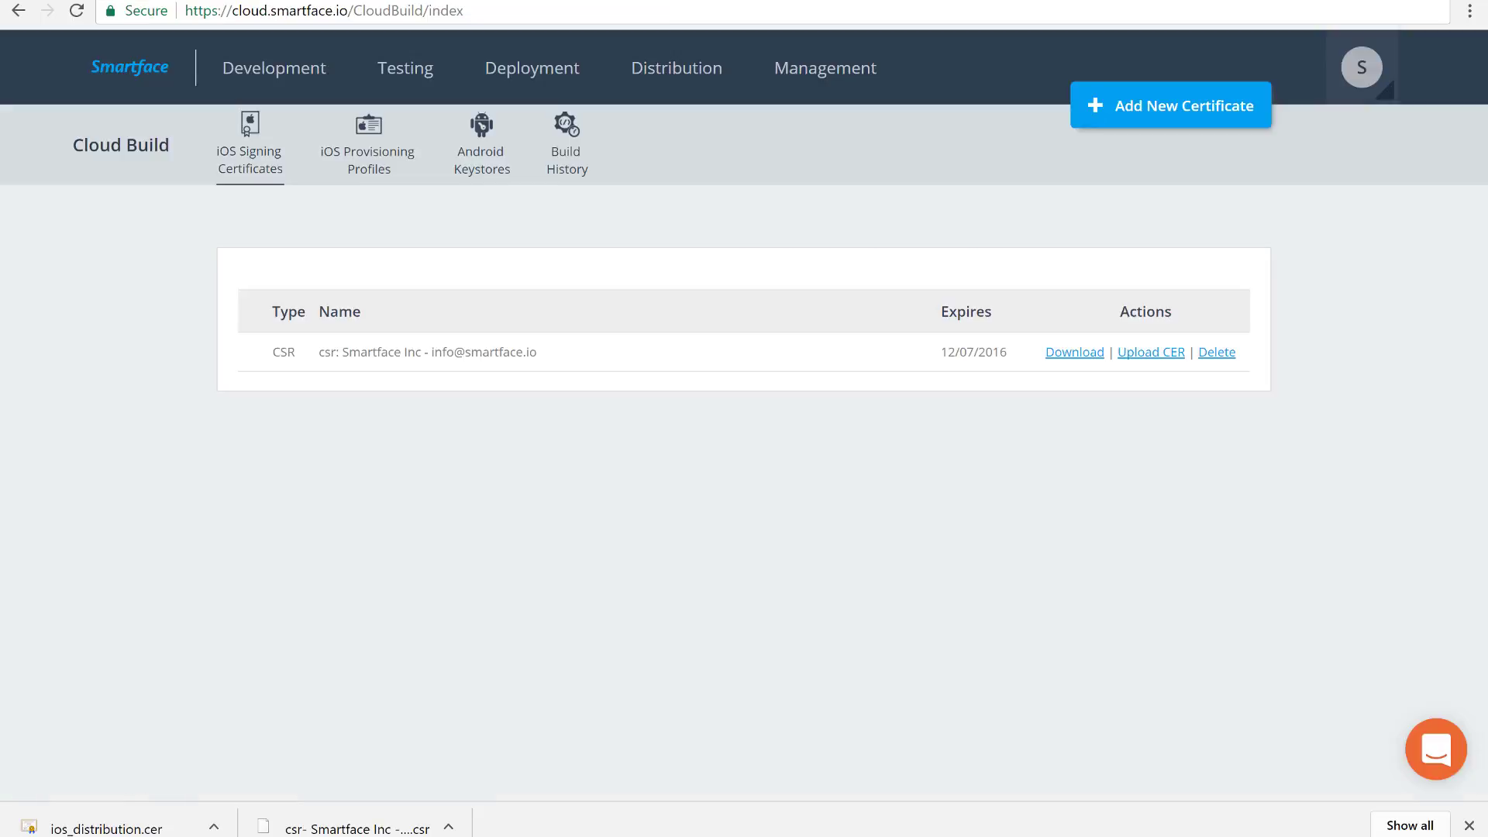
click(1151, 352)
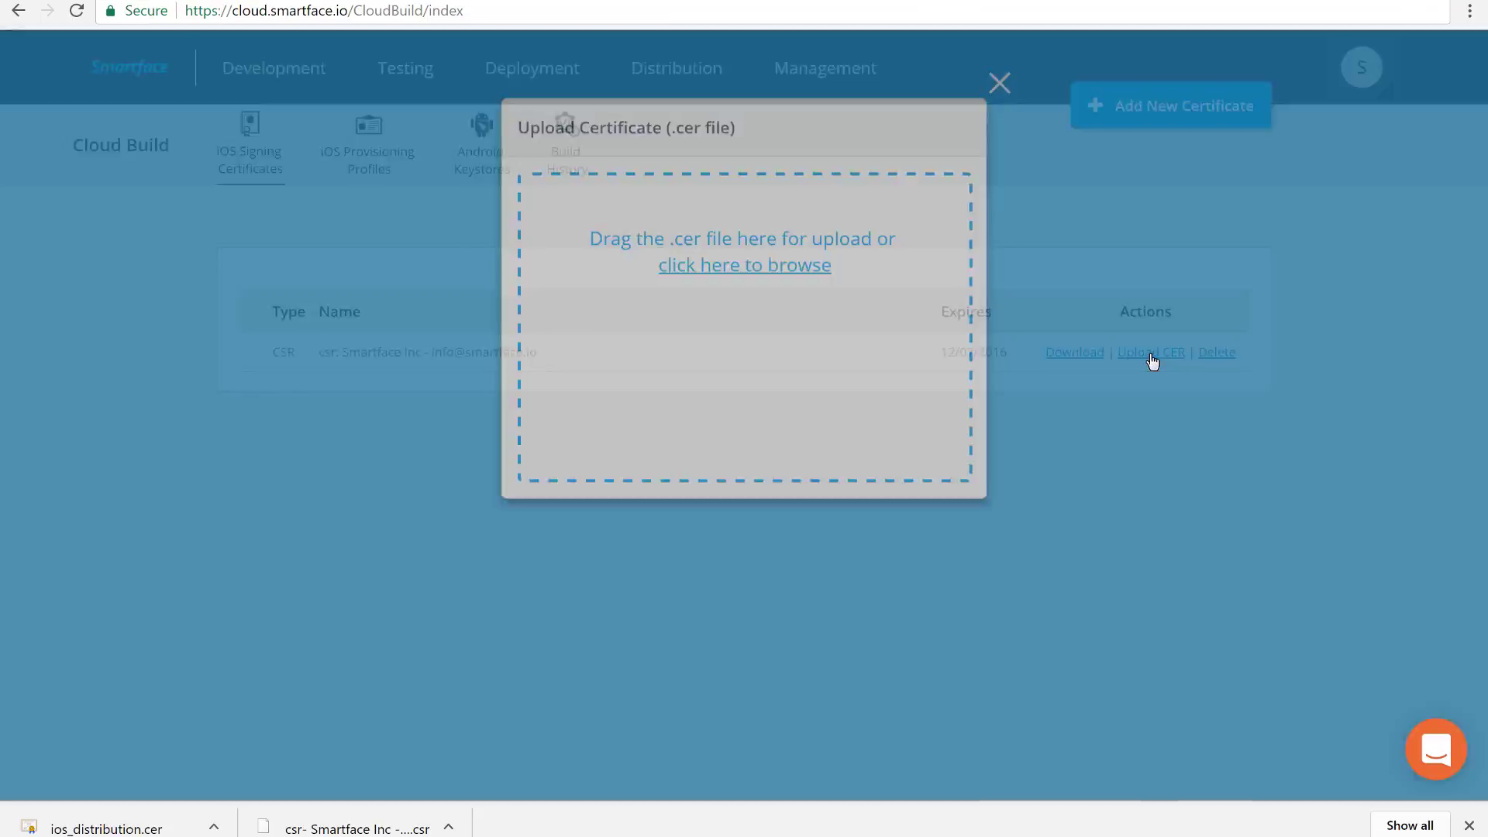
click(728, 325)
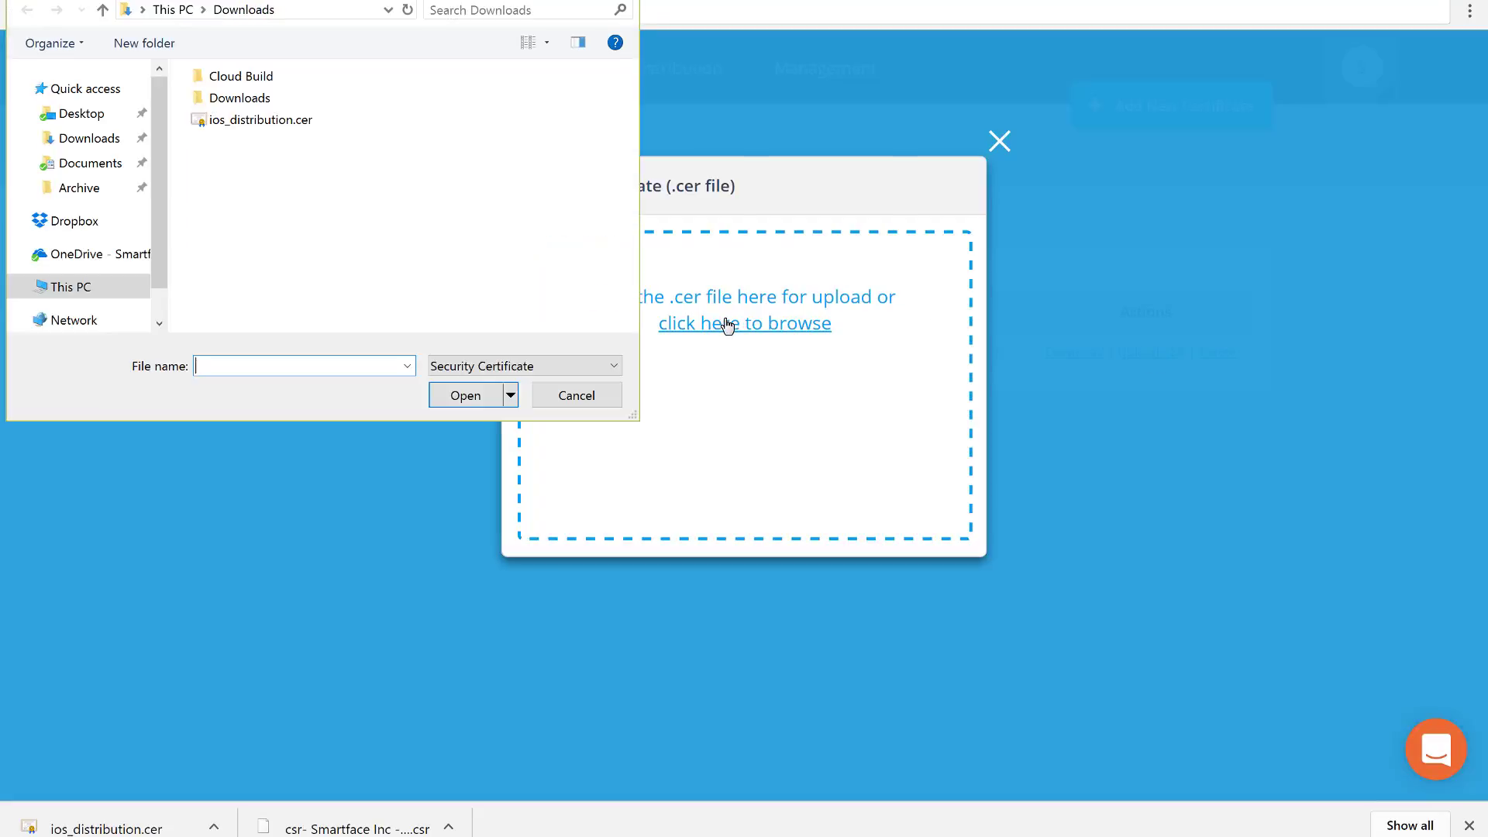
double_click(267, 120)
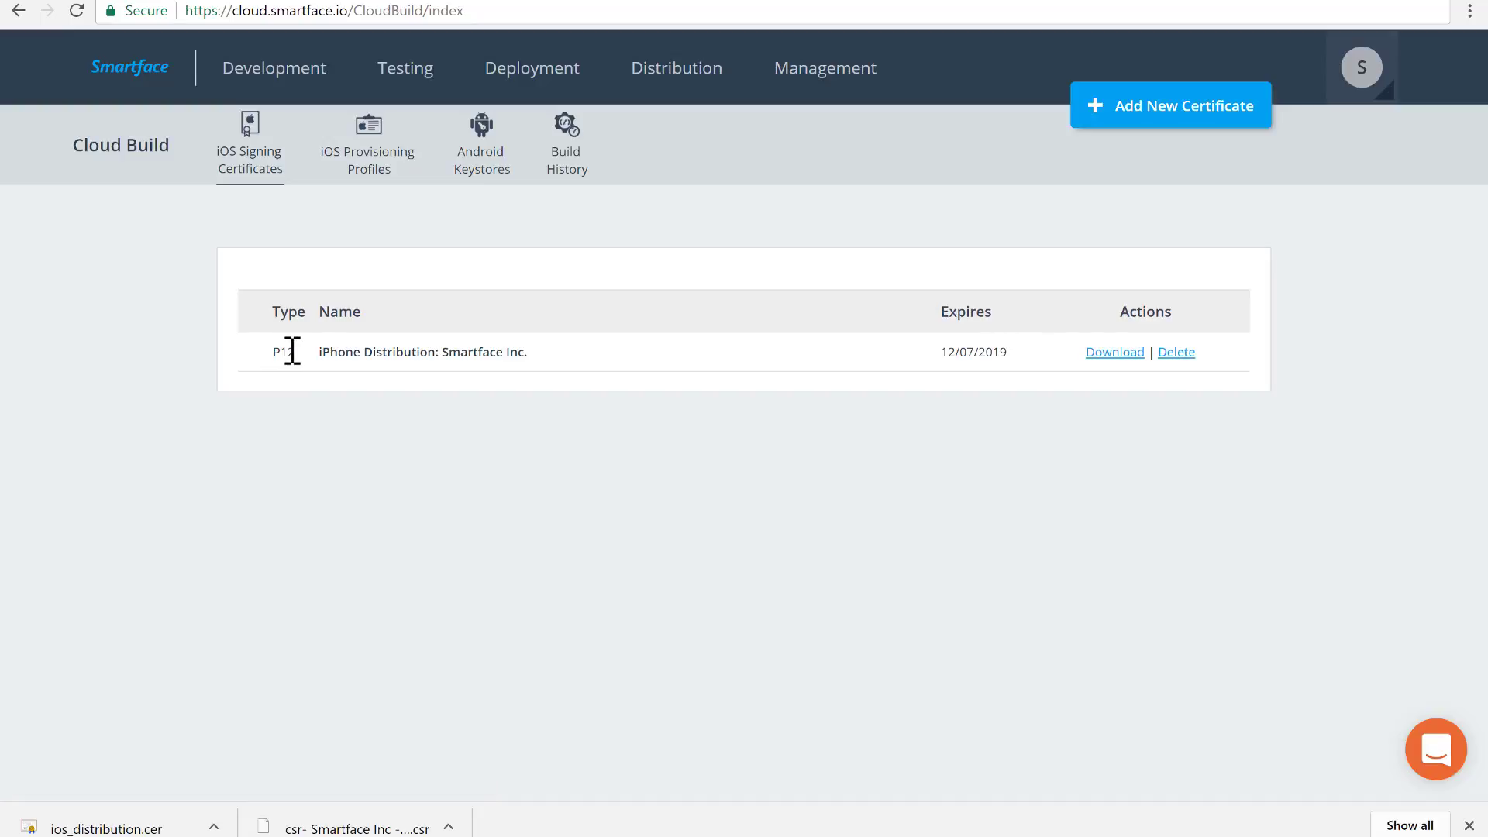
Upload a .p12 certificate bundle from the Cloud Build folder with its password
click(1169, 114)
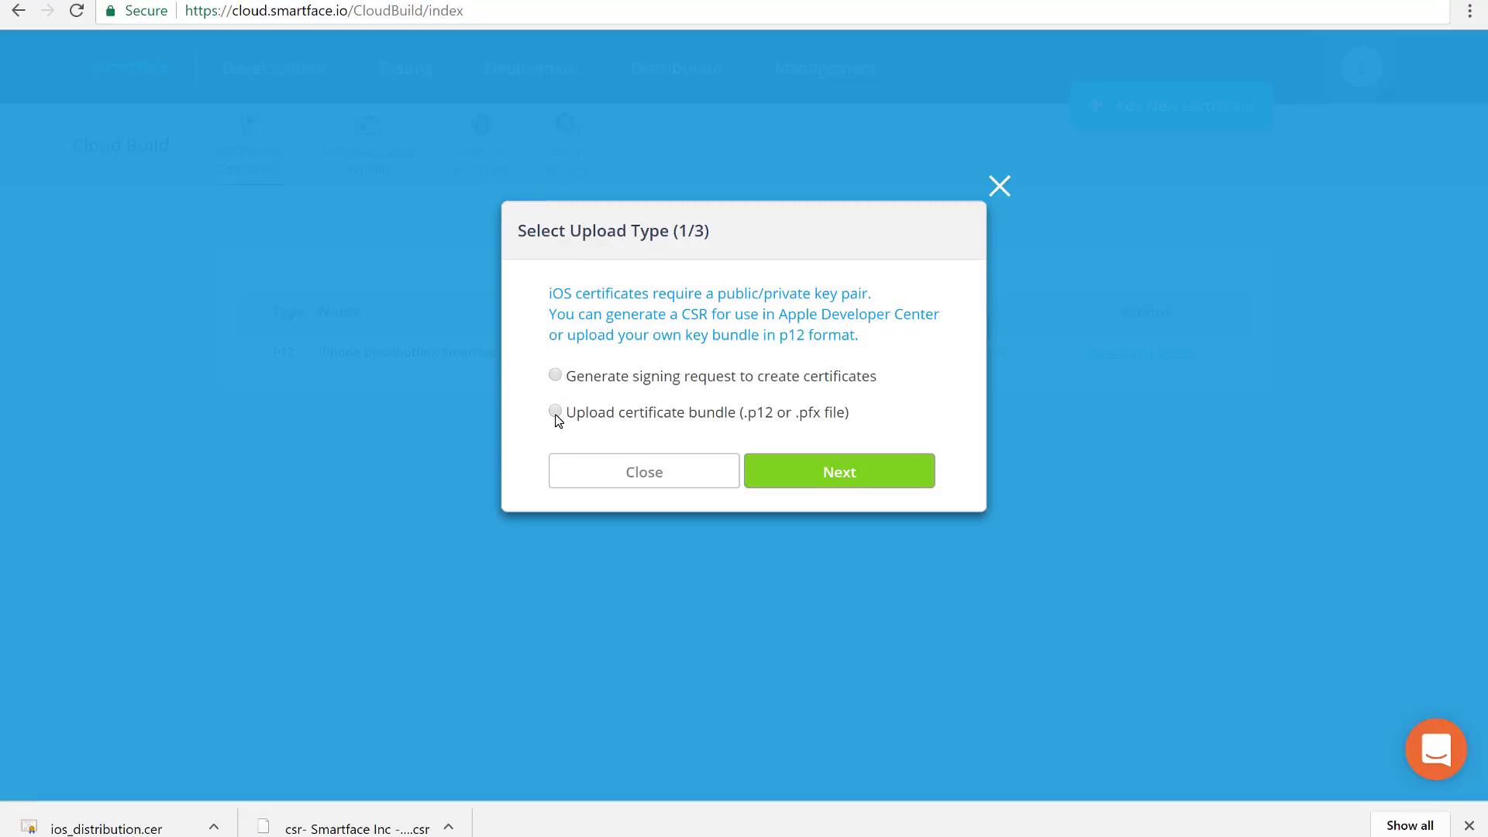
click(557, 416)
click(781, 472)
click(691, 369)
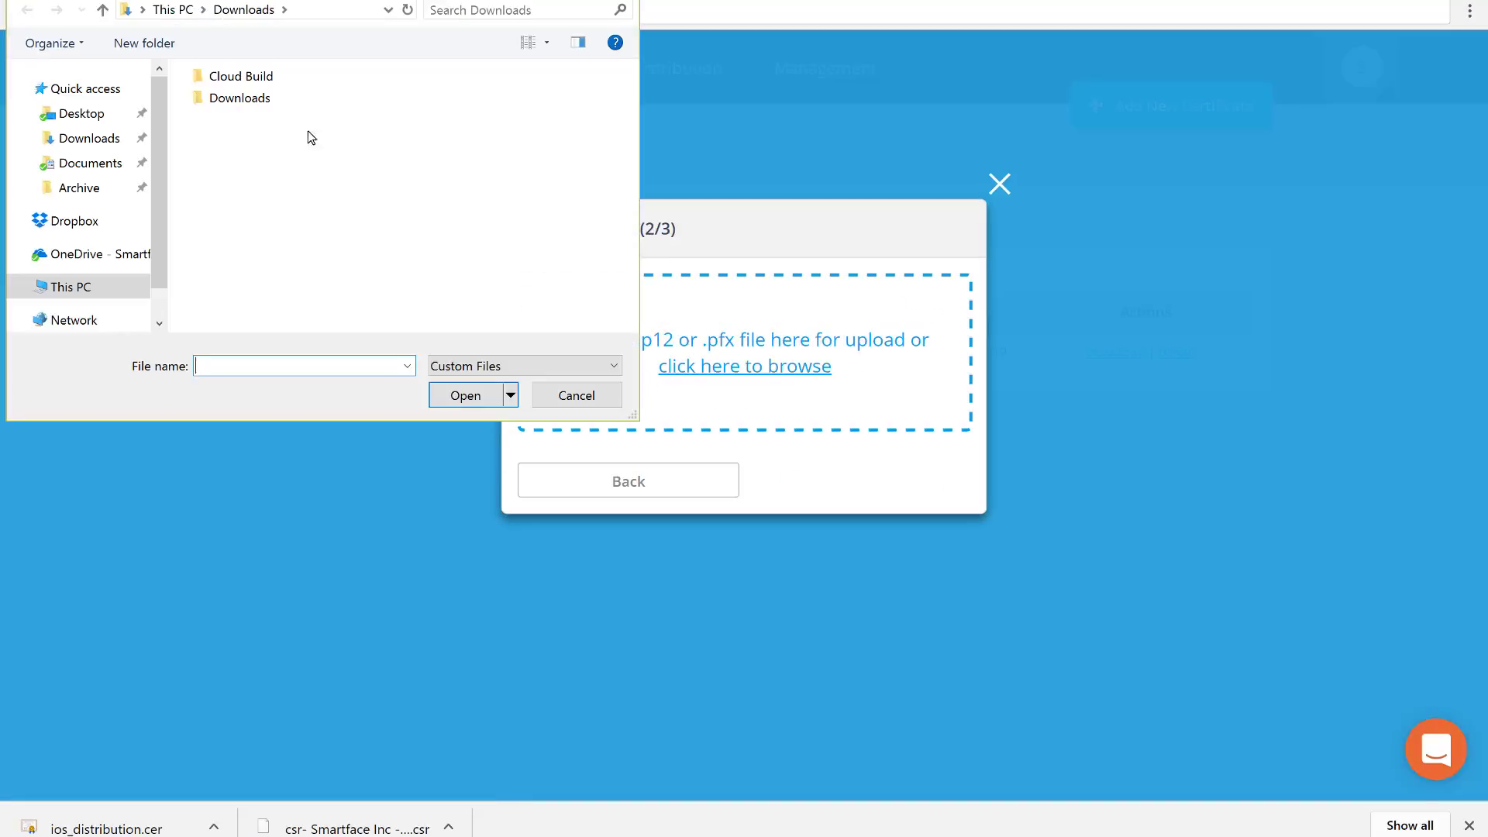
double_click(249, 76)
double_click(267, 76)
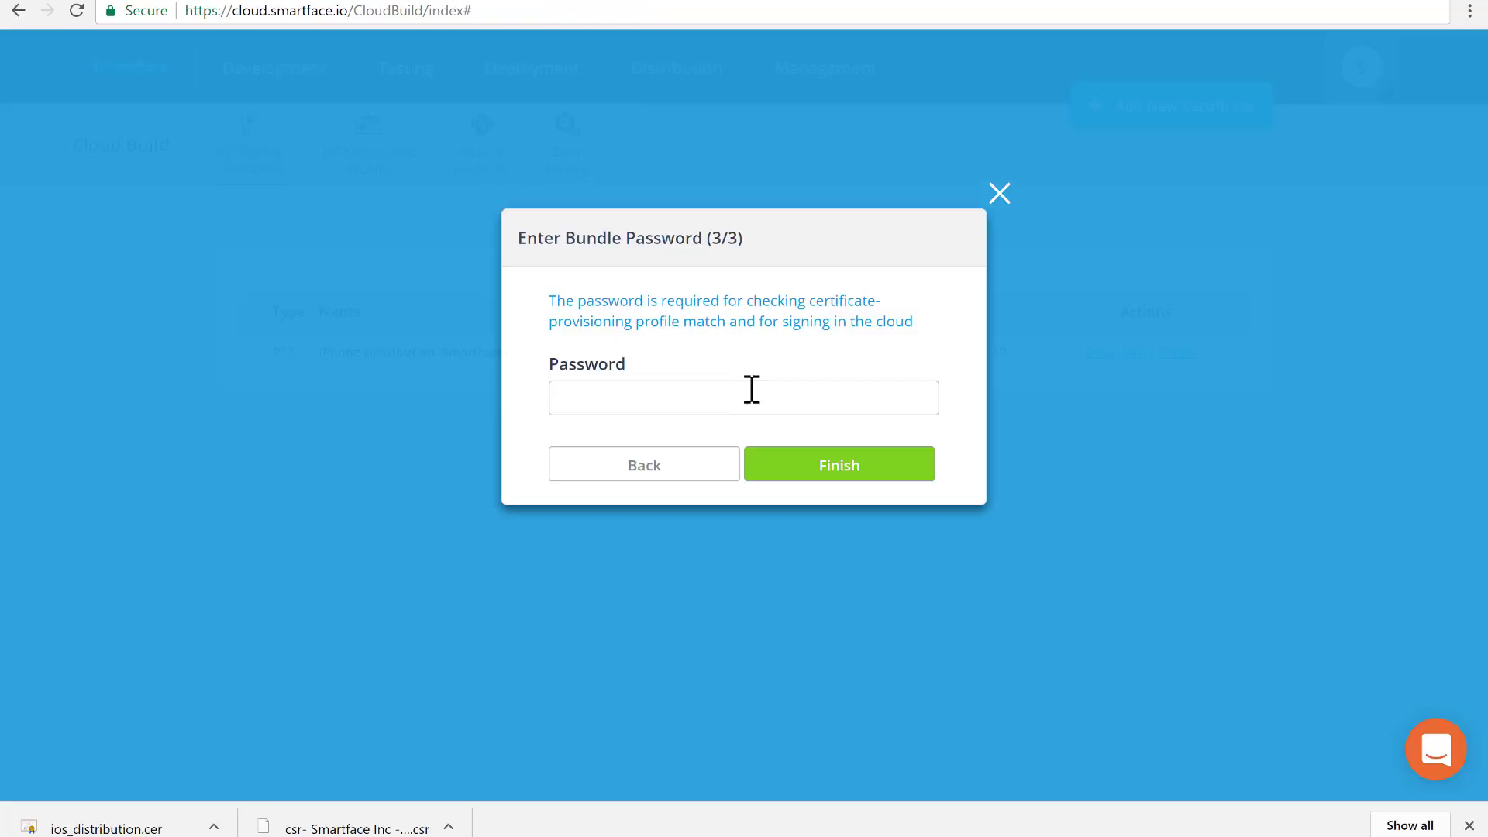
click(752, 393)
click(798, 465)
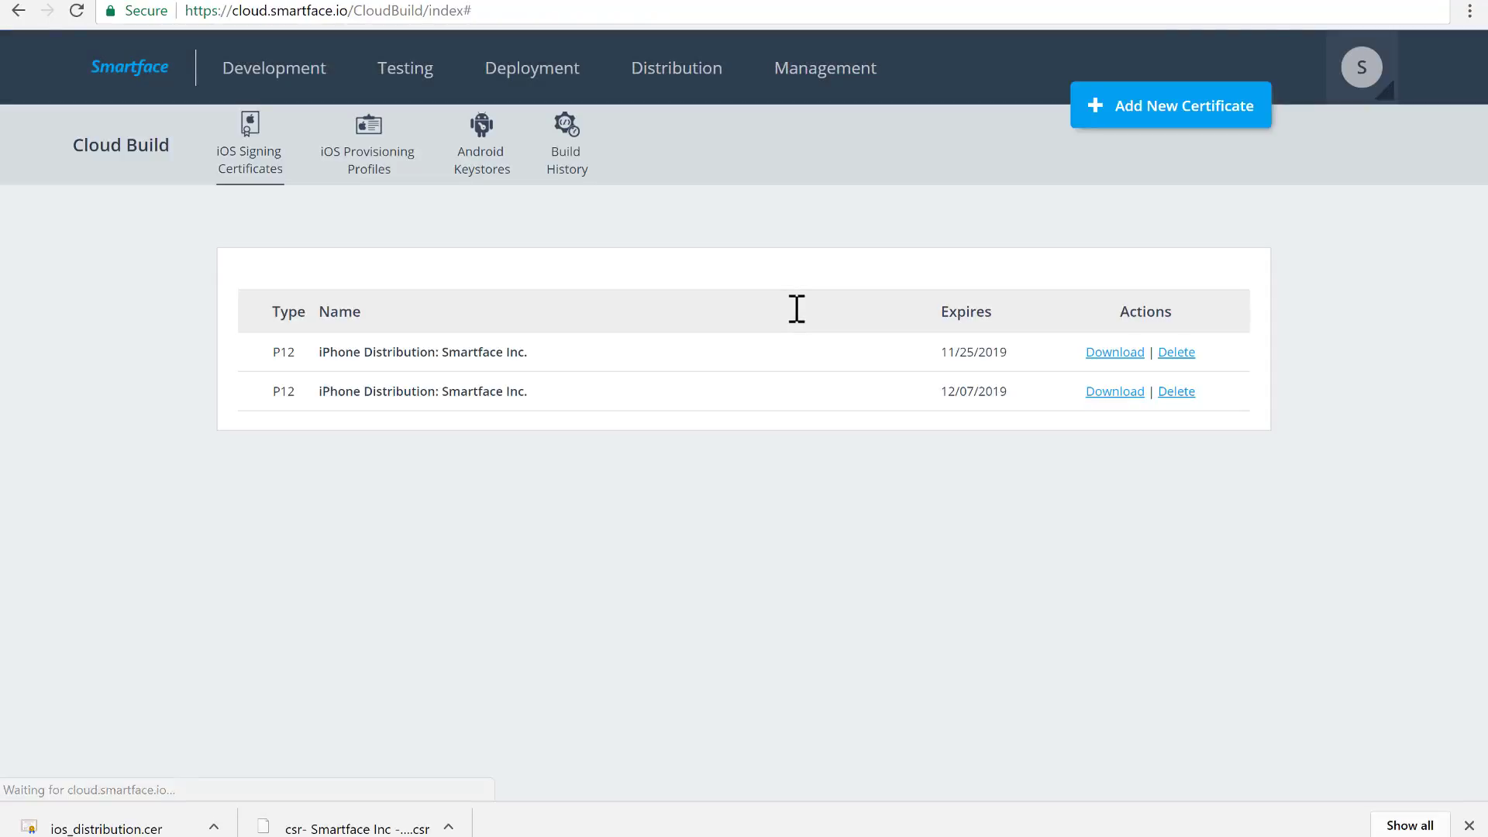
drag(929, 391, 1024, 393)
click(930, 354)
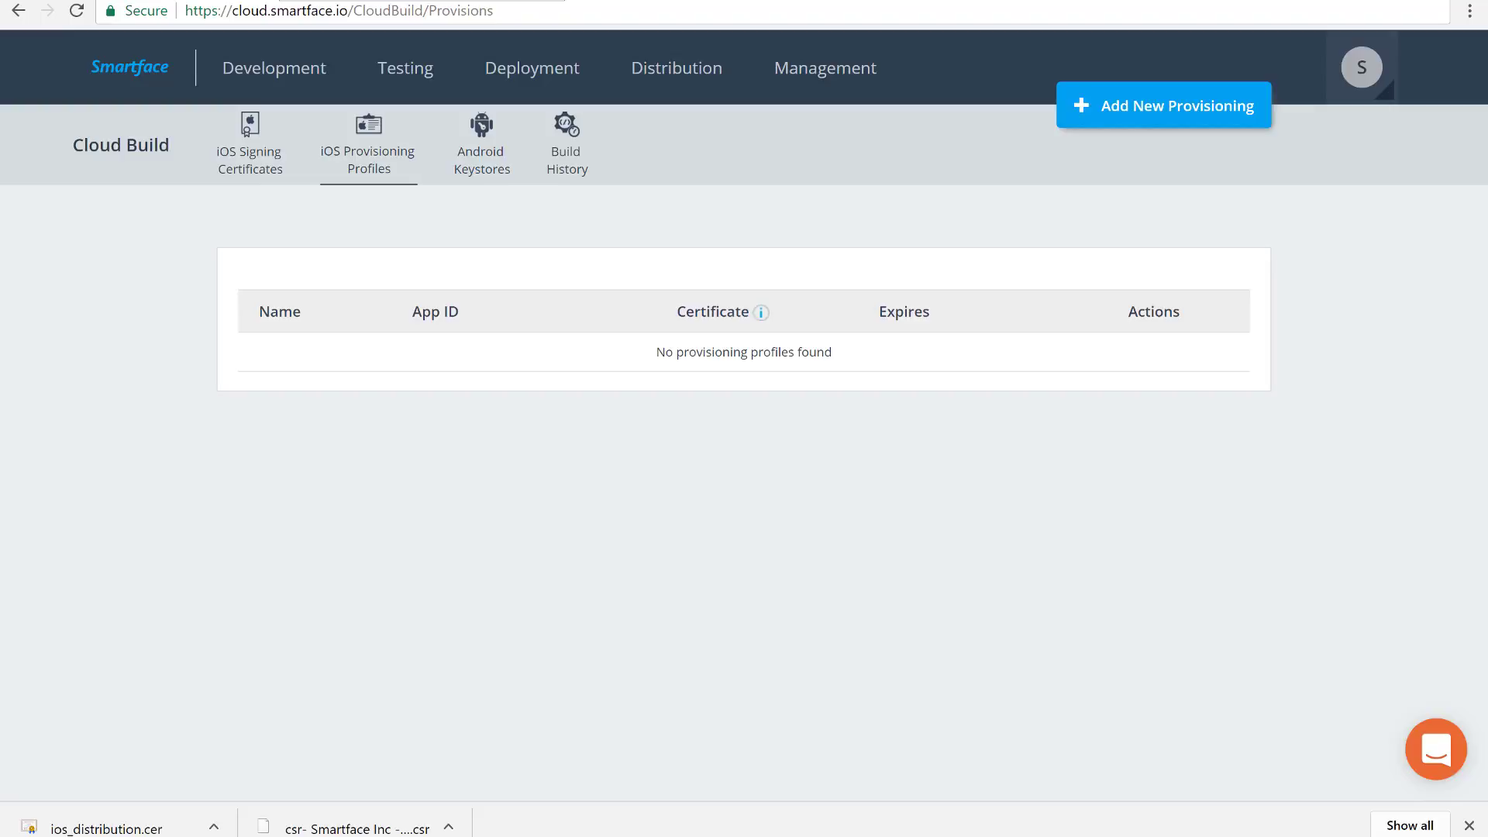
Register App ID Cloud Build Demo with explicit bundle ID io.smartface.cloudbuild
key(ctrl+Tab)
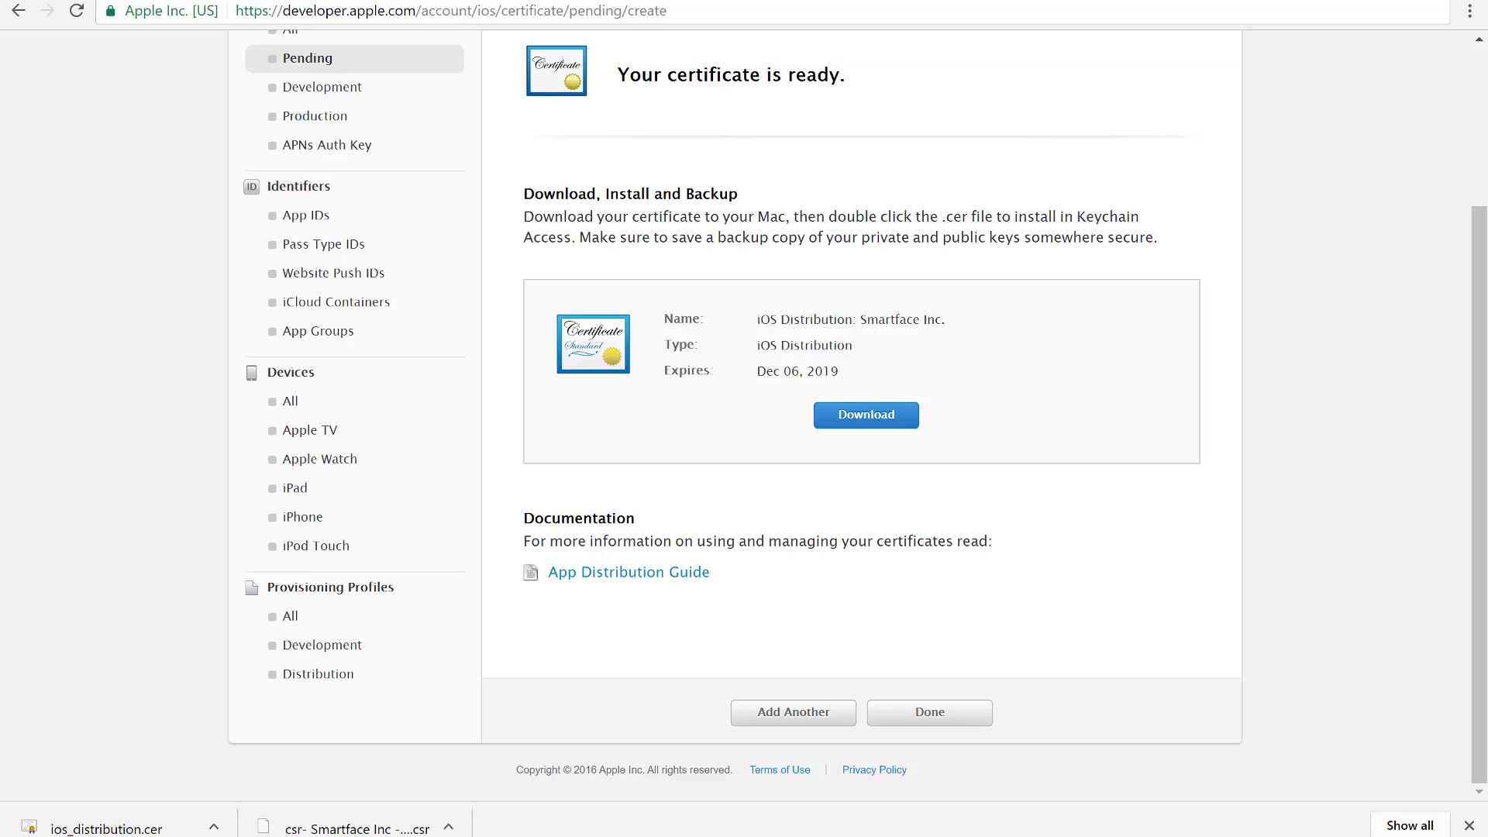
key(ctrl+Tab)
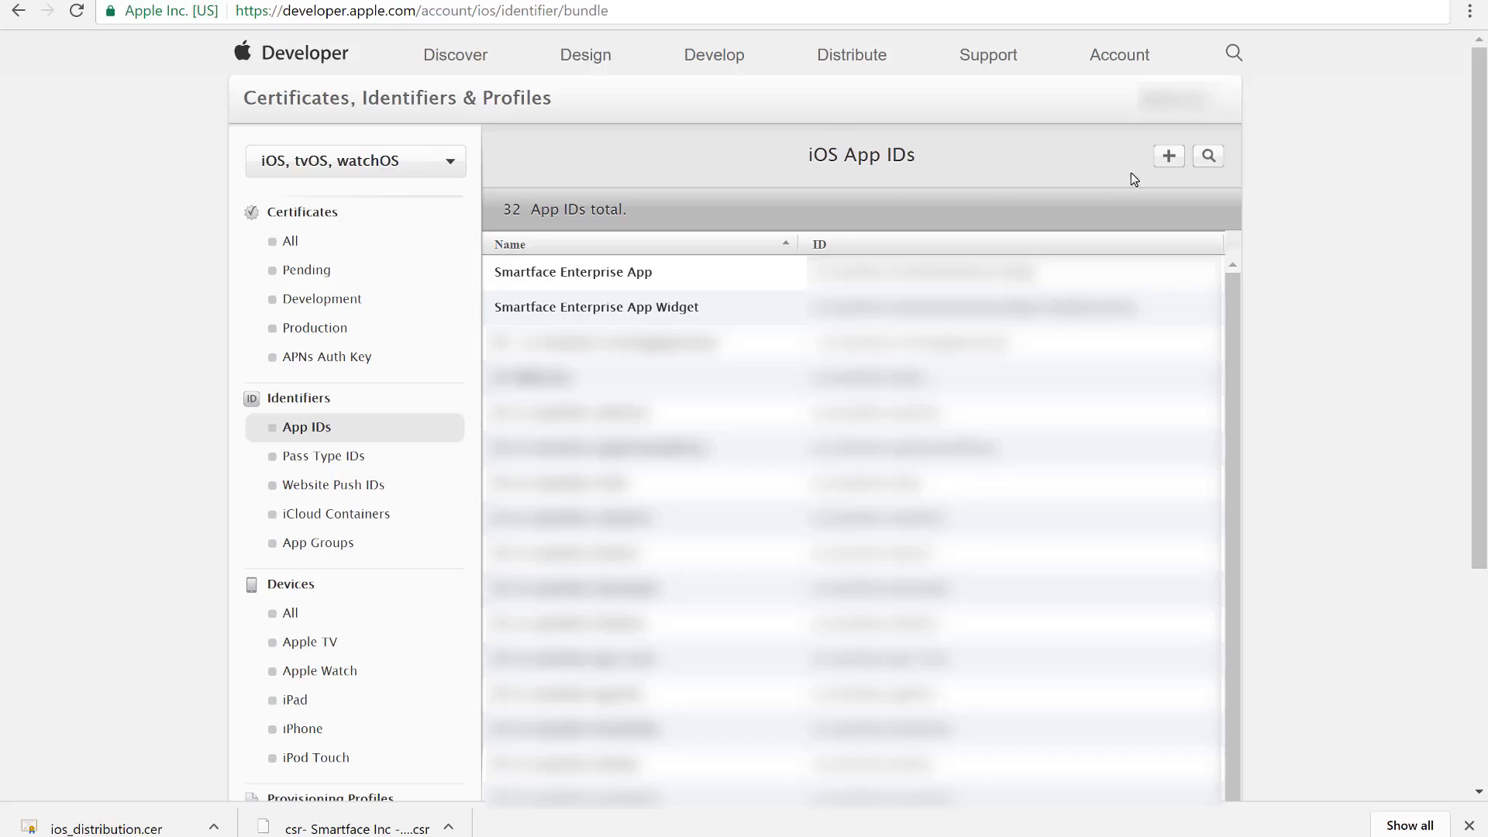
click(1170, 167)
scroll(741, 465, down, 2)
click(741, 365)
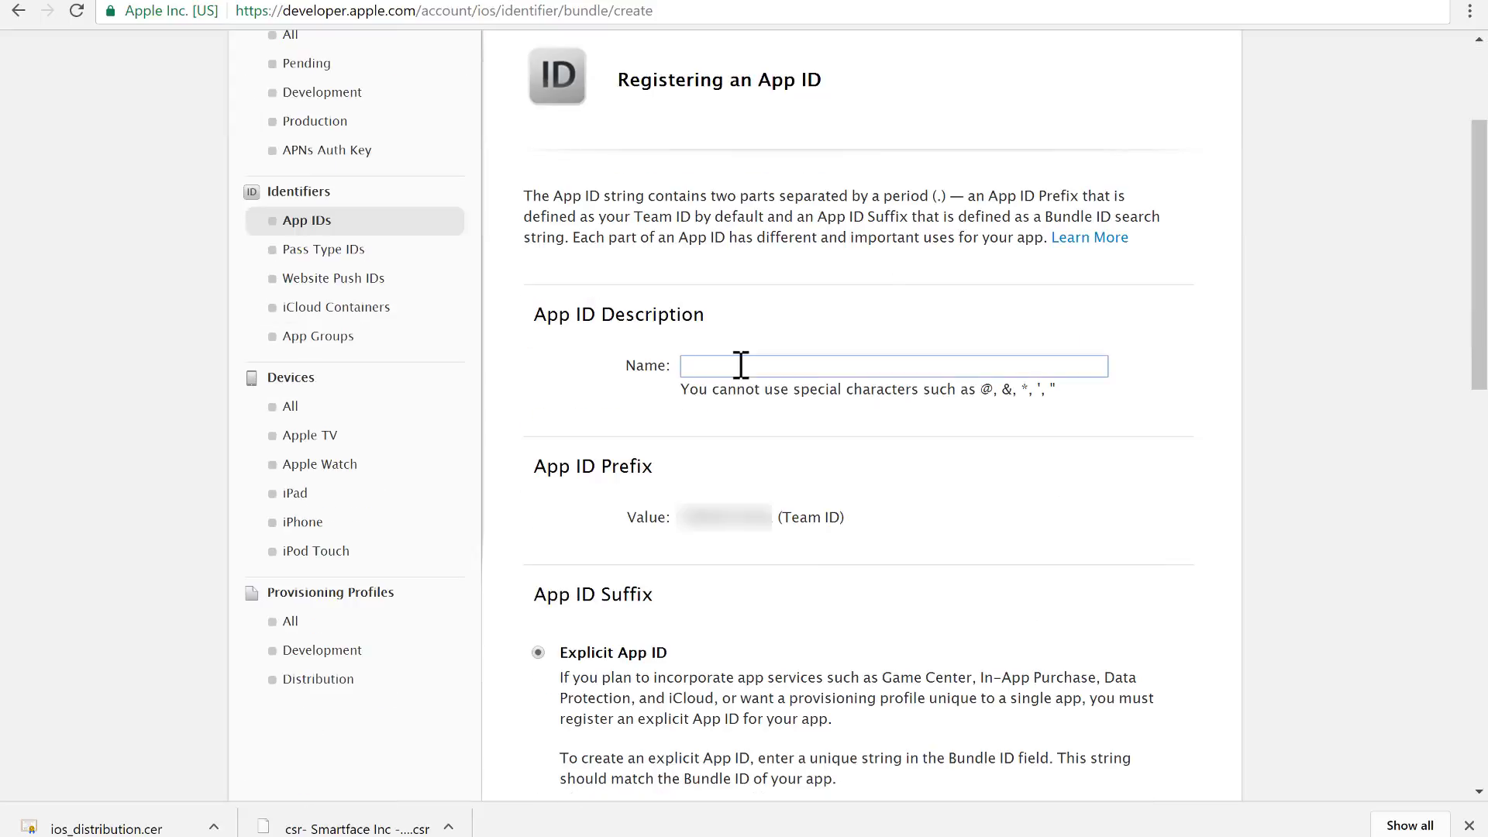
text(Build)
scroll(740, 366, down, 3)
click(734, 417)
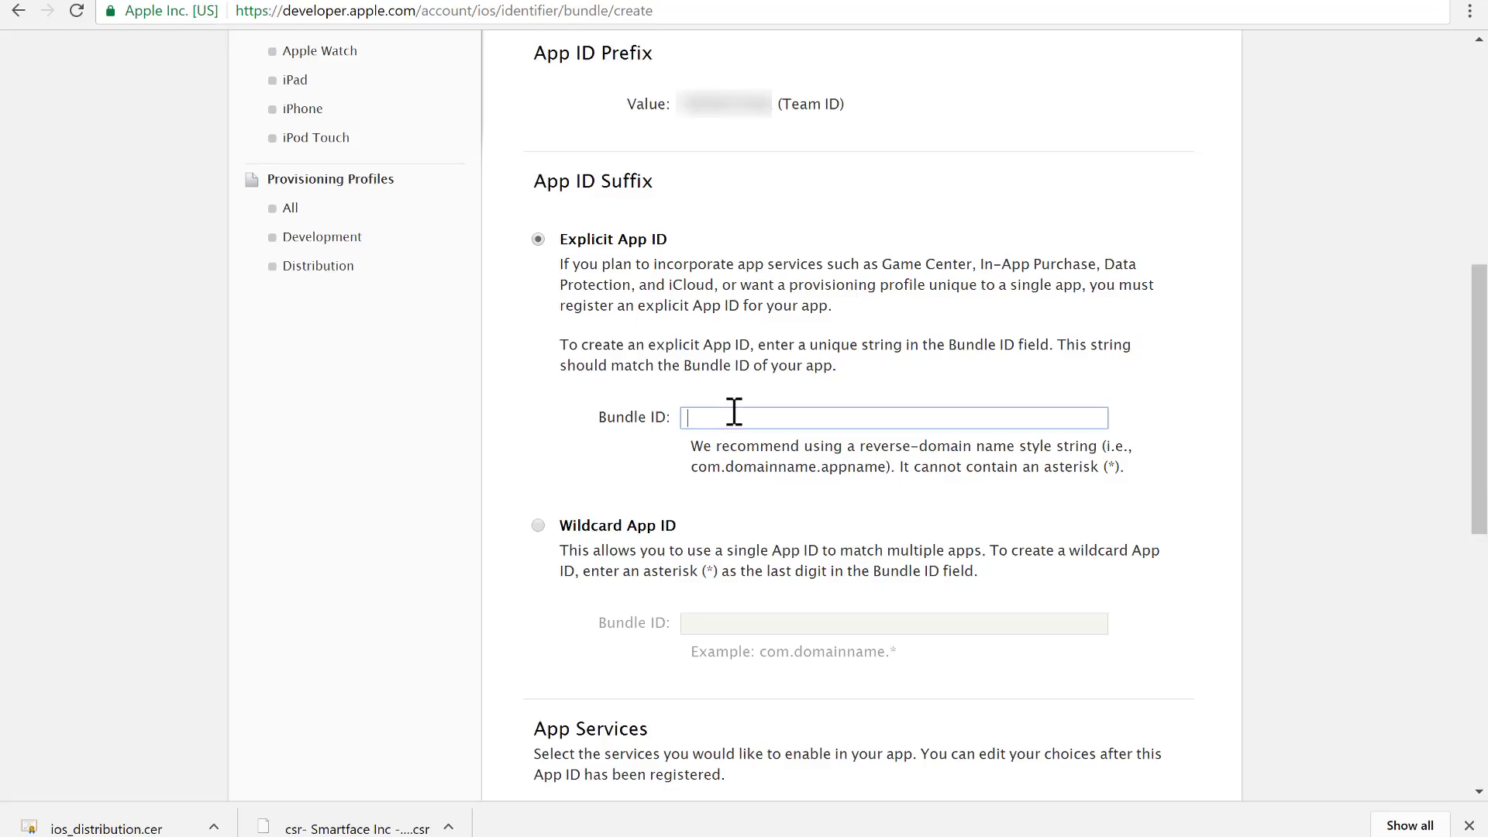
text(io.smartface.cloudbuild)
scroll(734, 416, down, 3)
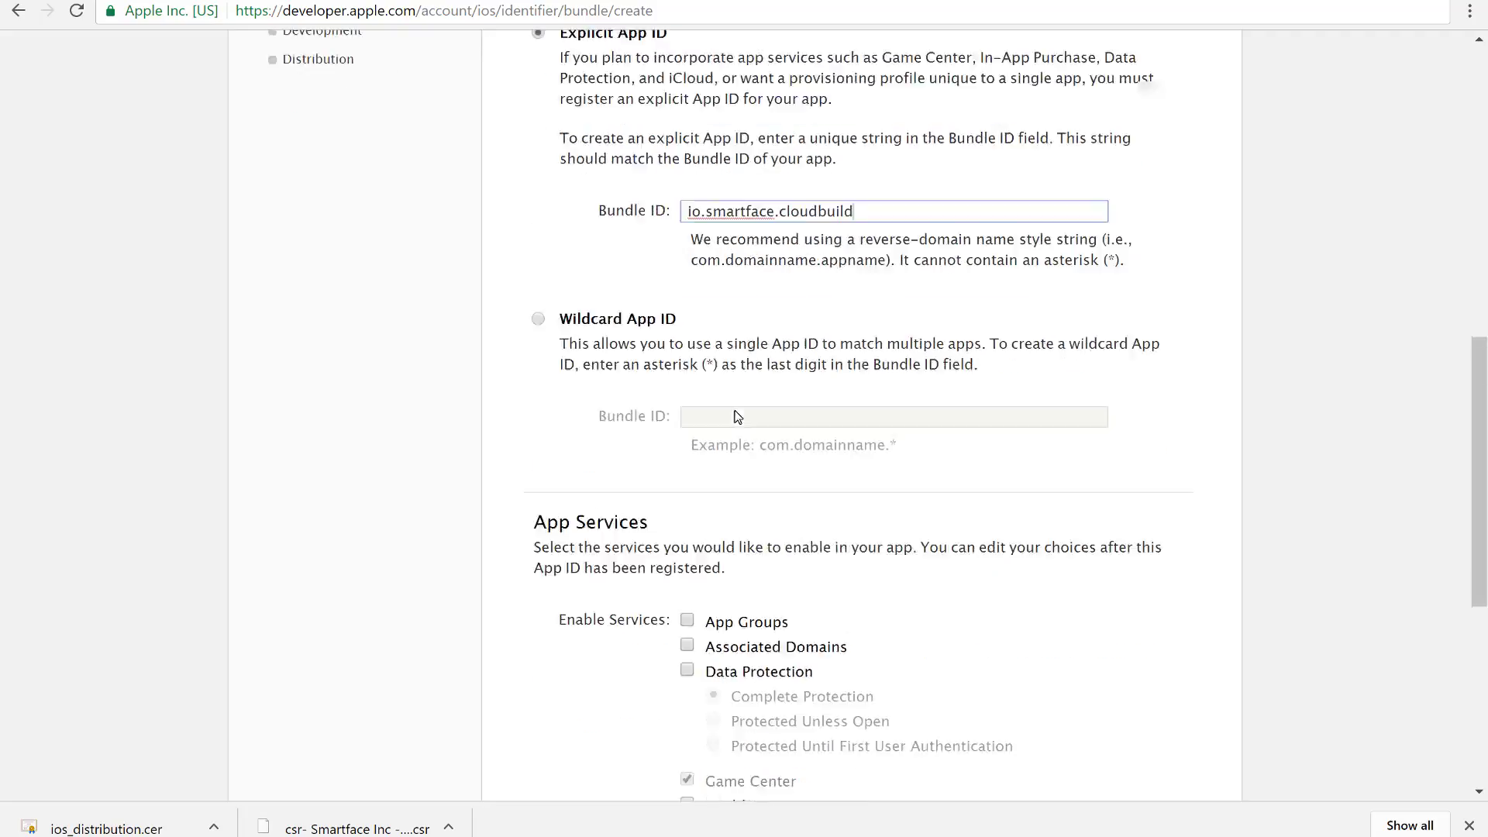
scroll(826, 462, down, 5)
click(924, 708)
click(997, 715)
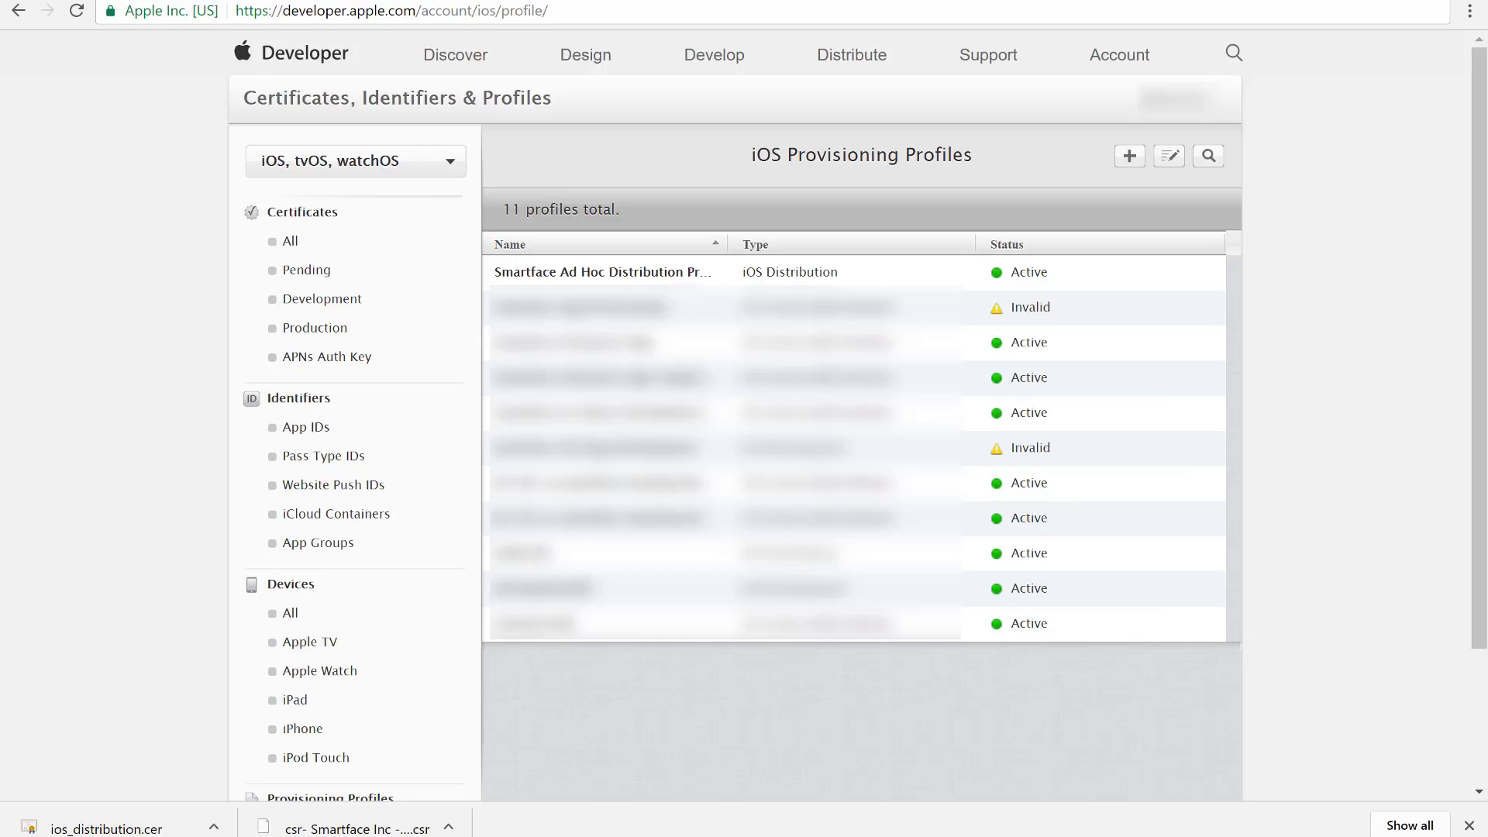
Create and download an In House 'Cloud Build Demo' profile using the Dec 06, 2019 certificate
click(1129, 156)
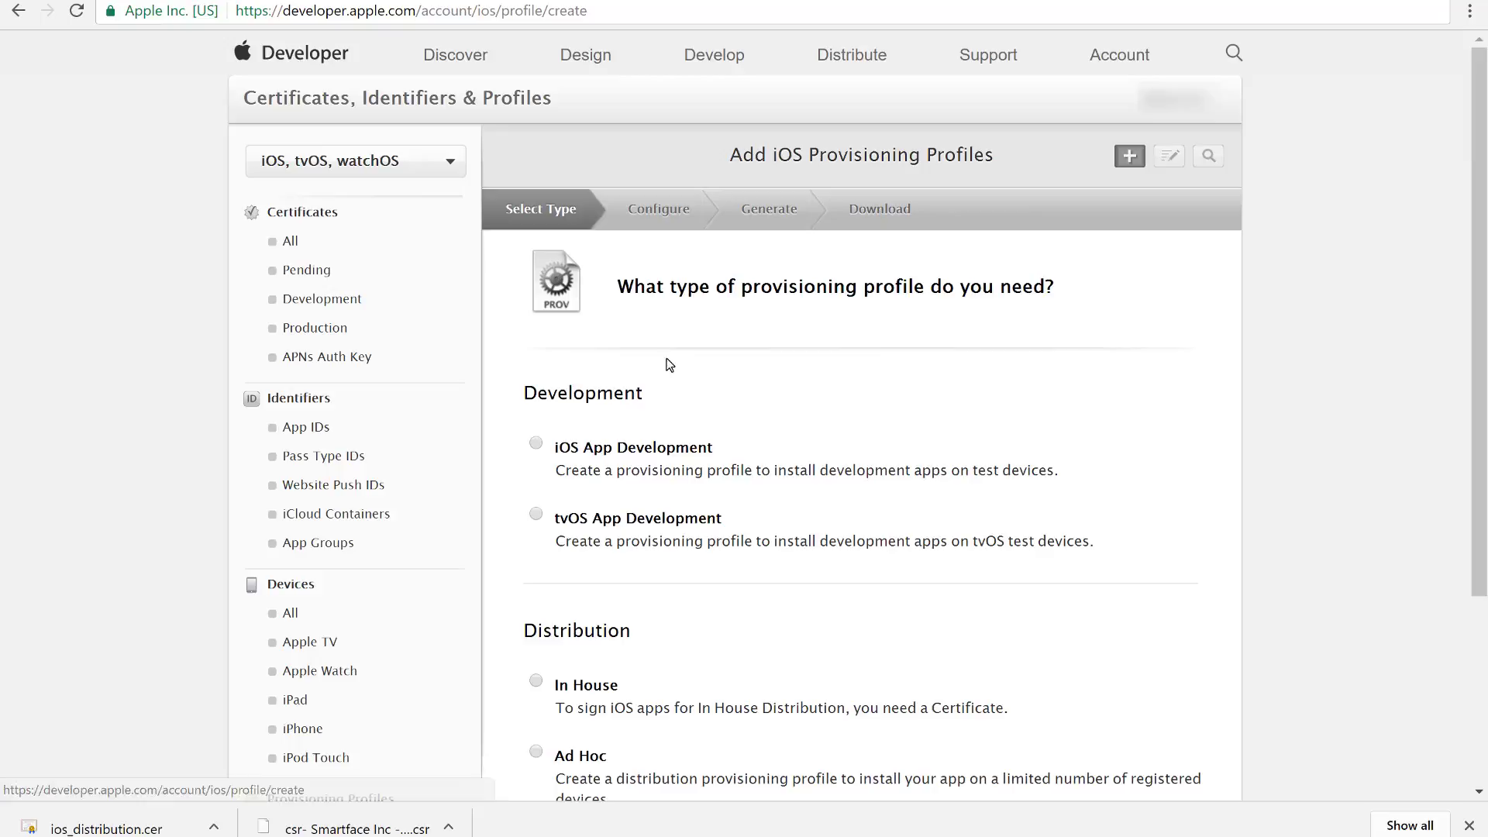
scroll(517, 470, down, 1)
scroll(568, 582, down, 2)
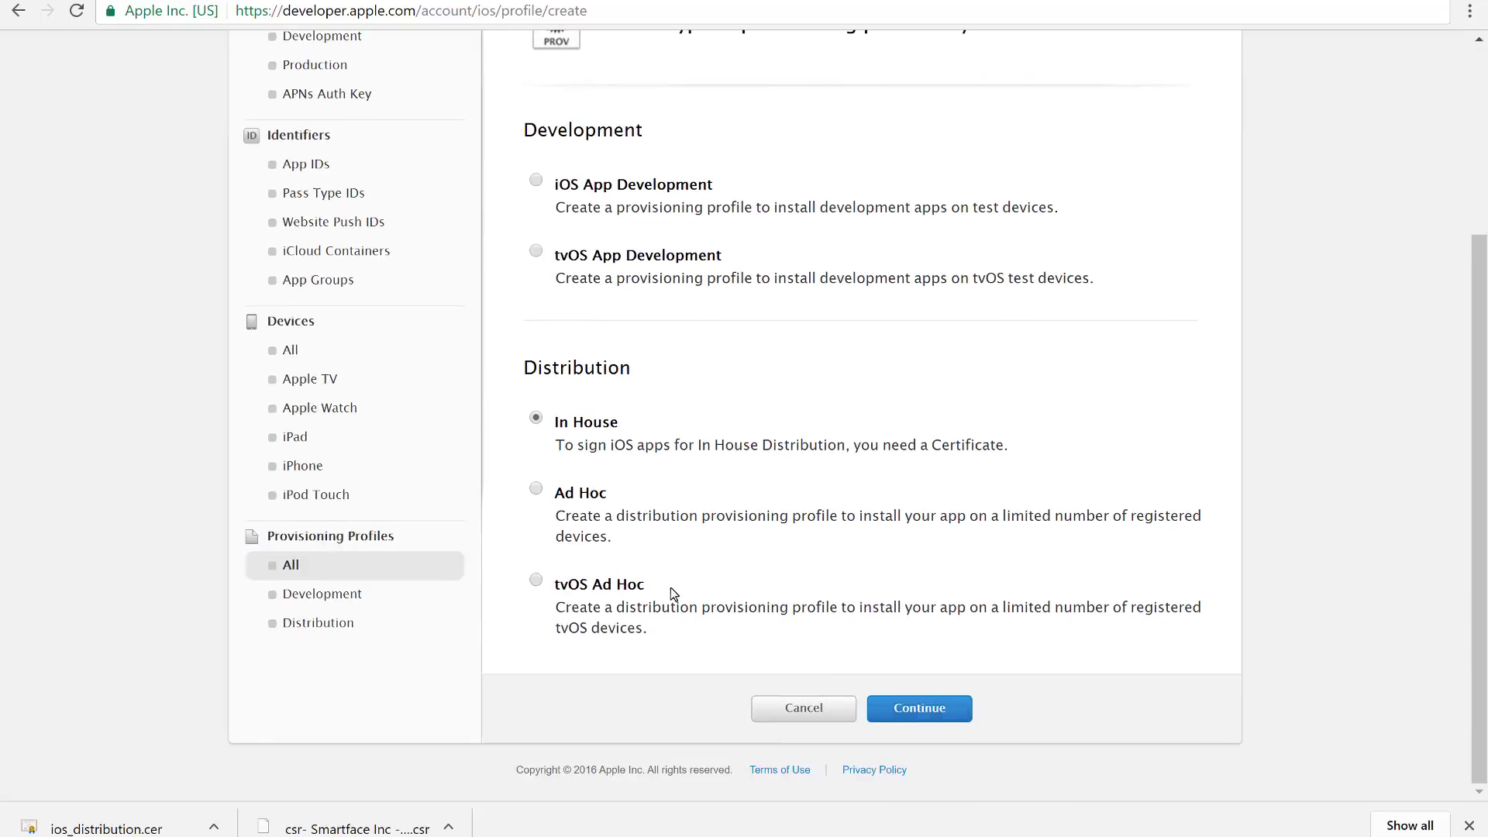
click(897, 709)
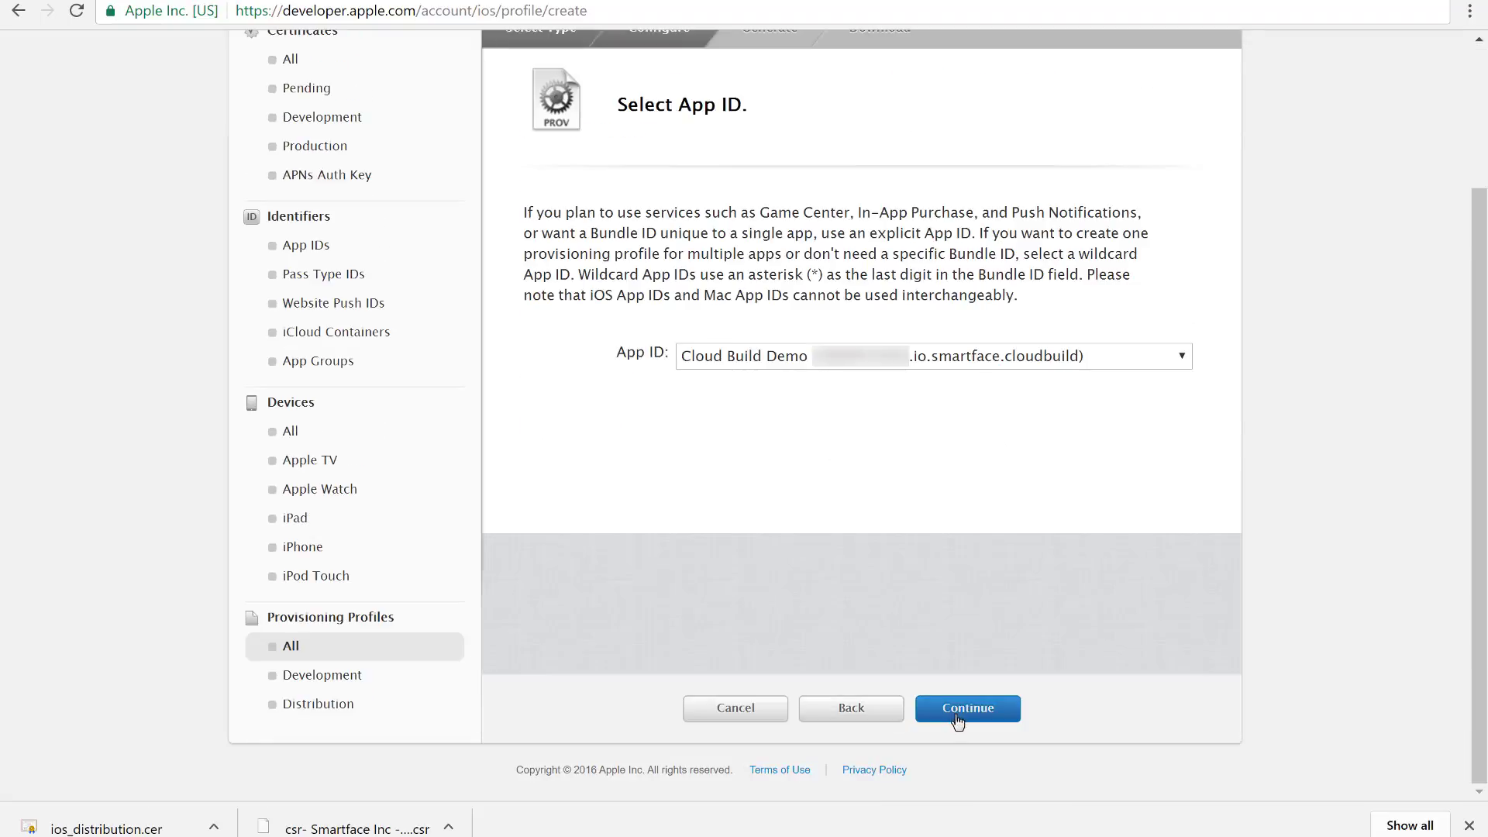
click(957, 719)
click(545, 304)
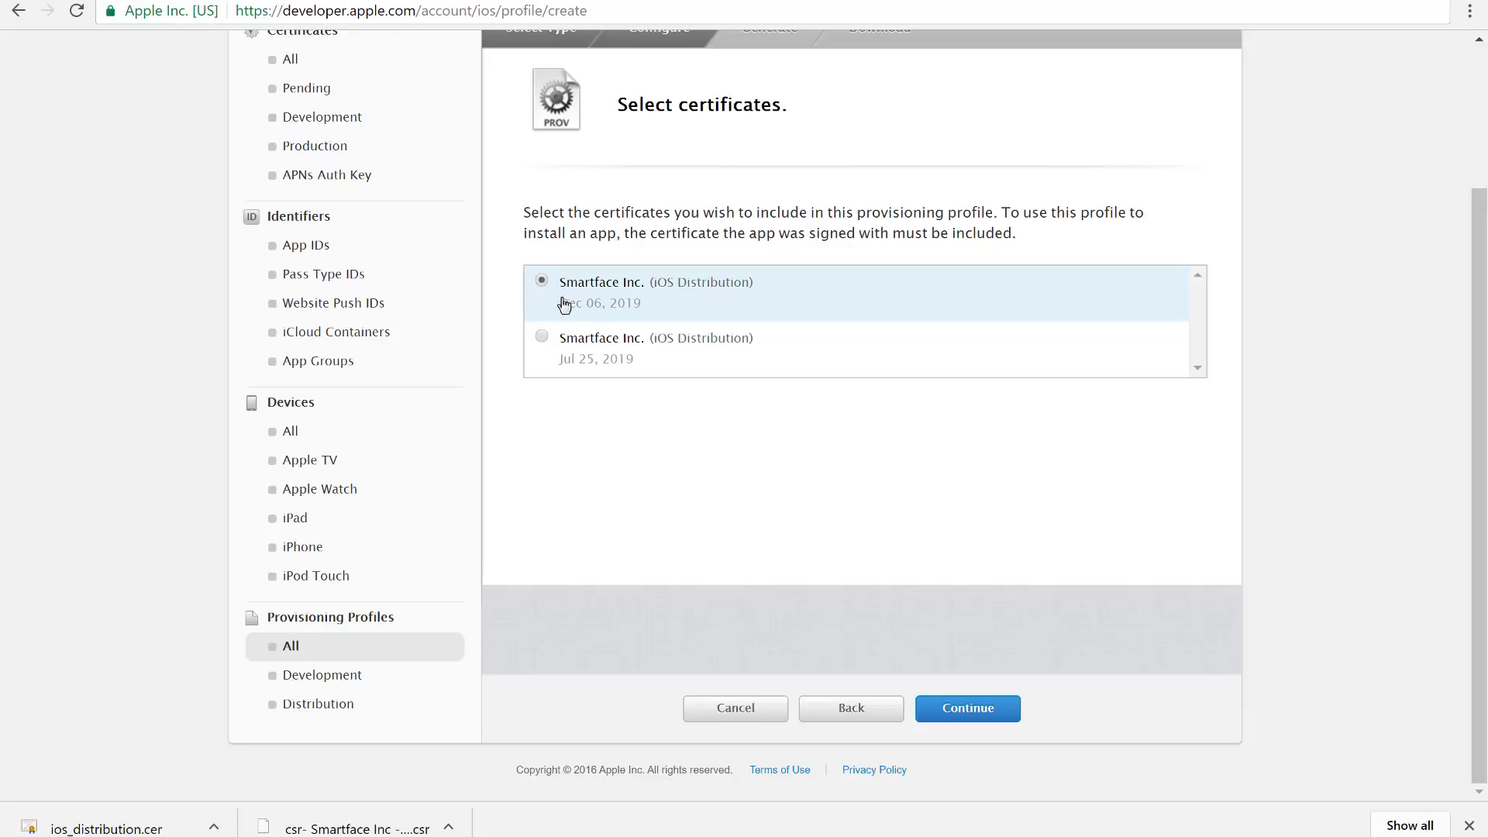
click(968, 708)
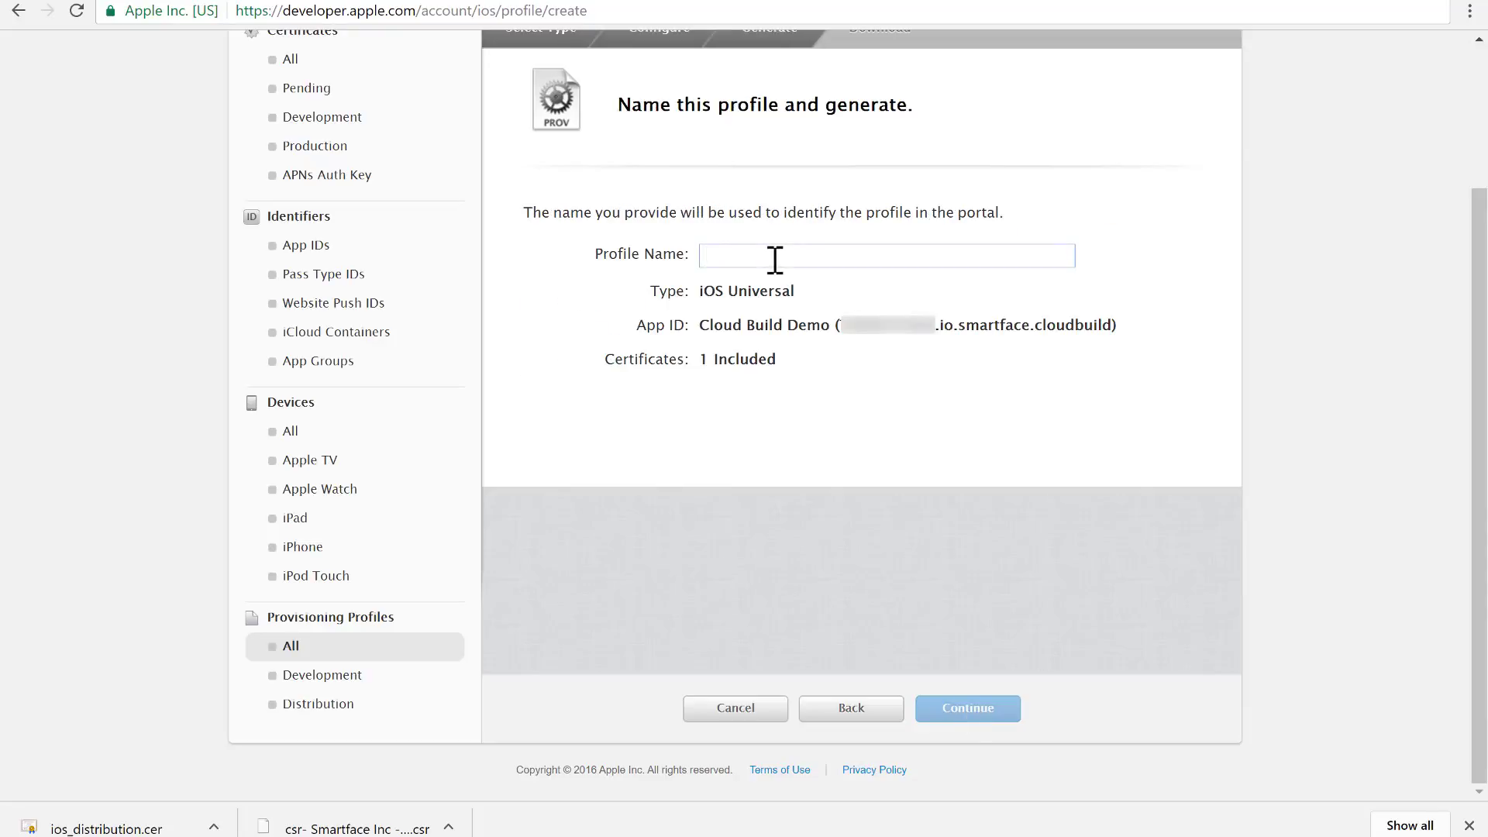
text(Cloud Build Demo)
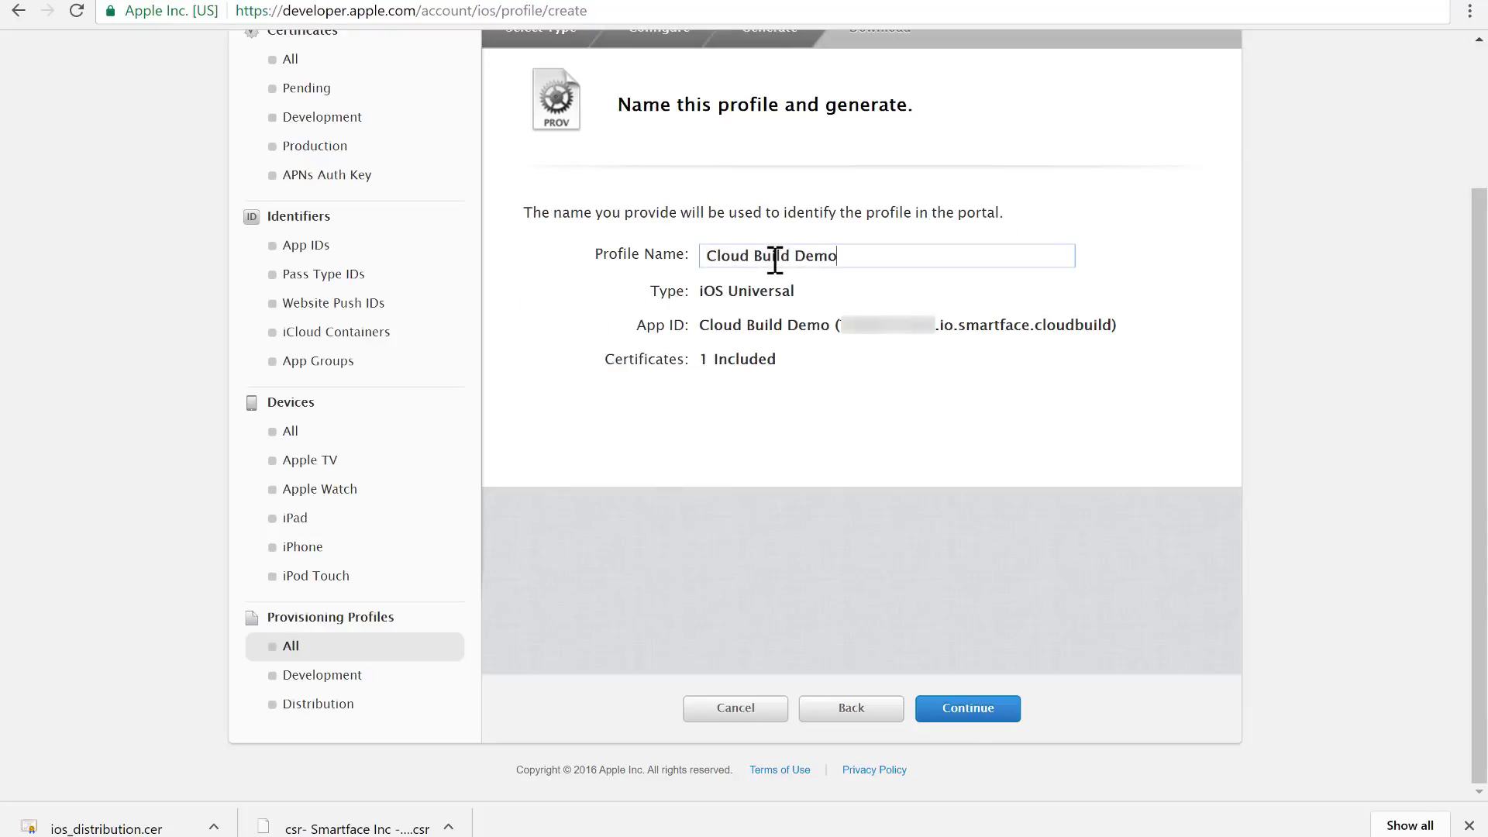
click(947, 705)
click(844, 420)
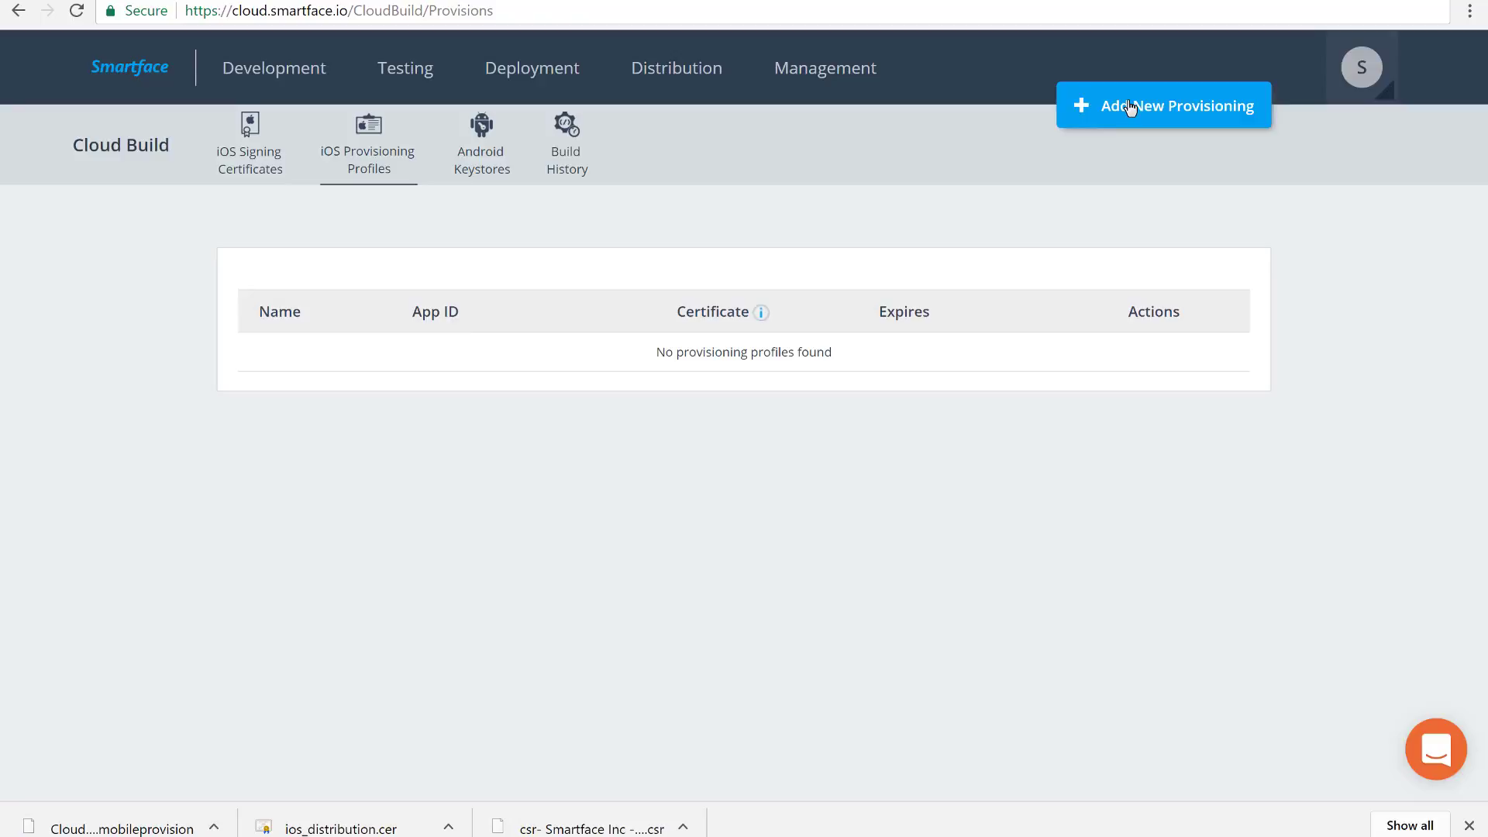
Upload Cloud_Build_Demo.mobileprovision from Downloads and check its certificate match status
click(1129, 105)
click(737, 324)
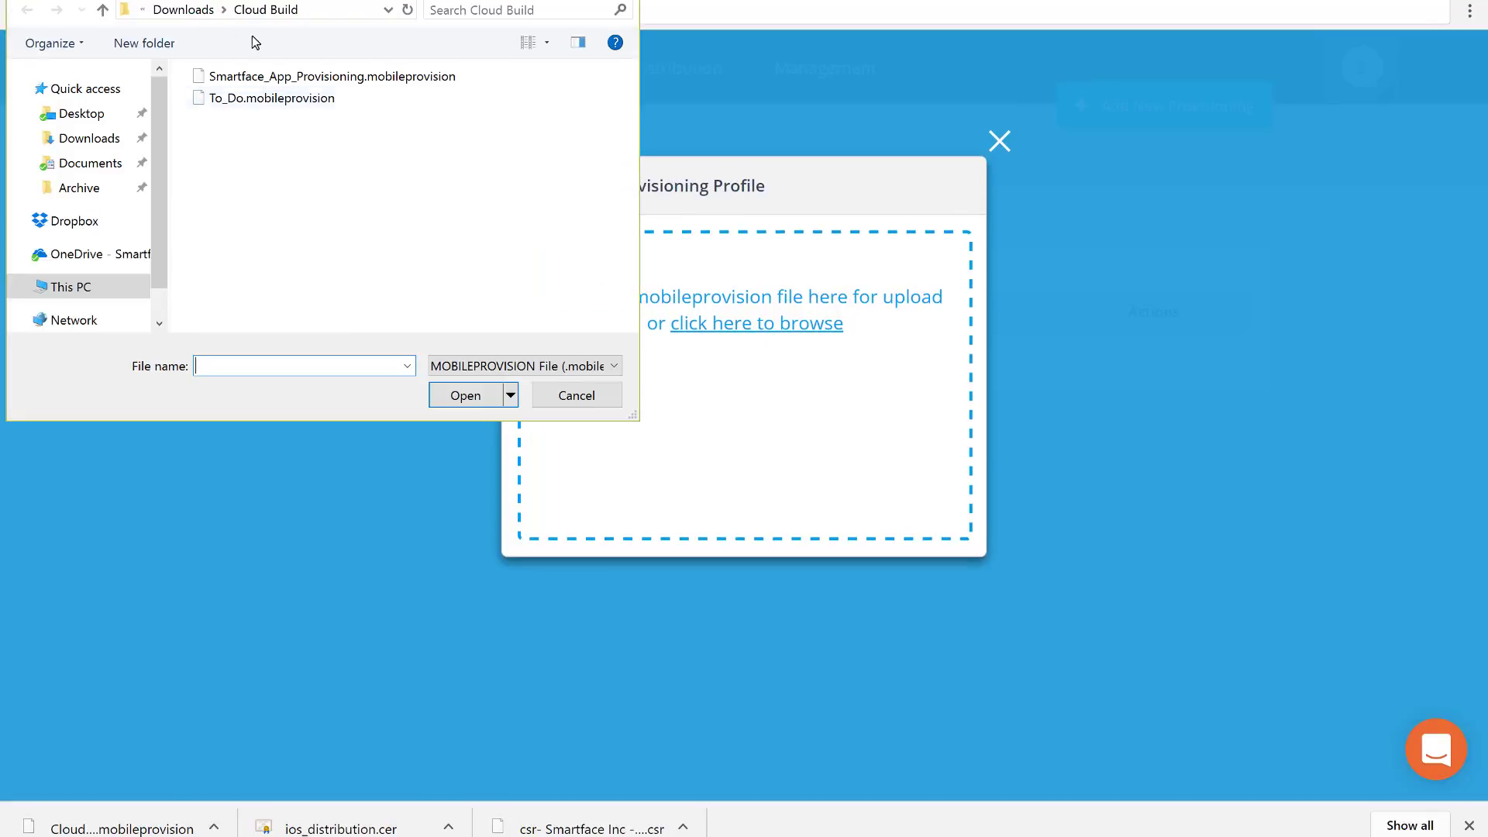
click(190, 10)
click(376, 122)
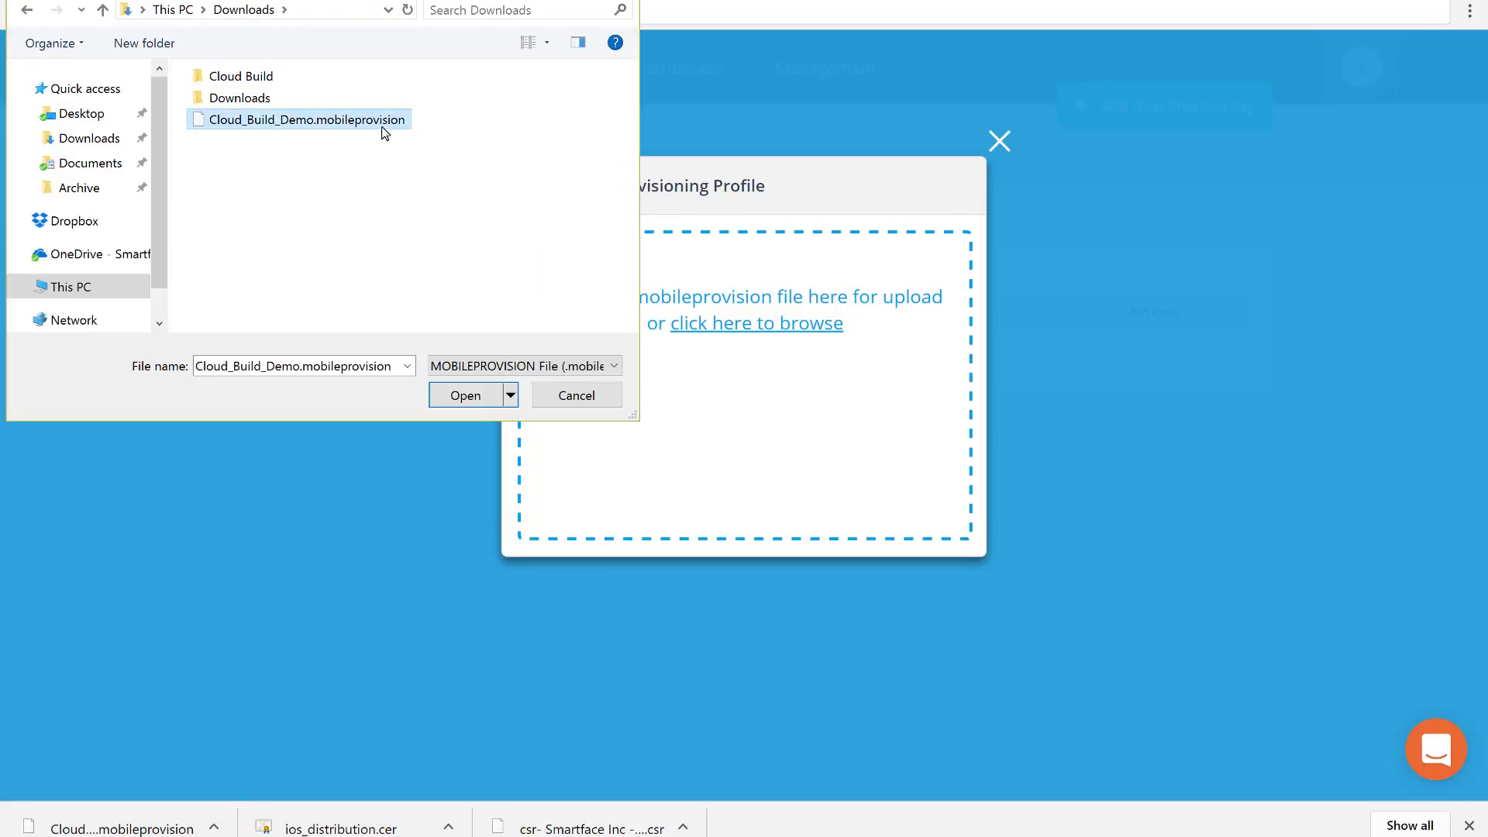
double_click(354, 119)
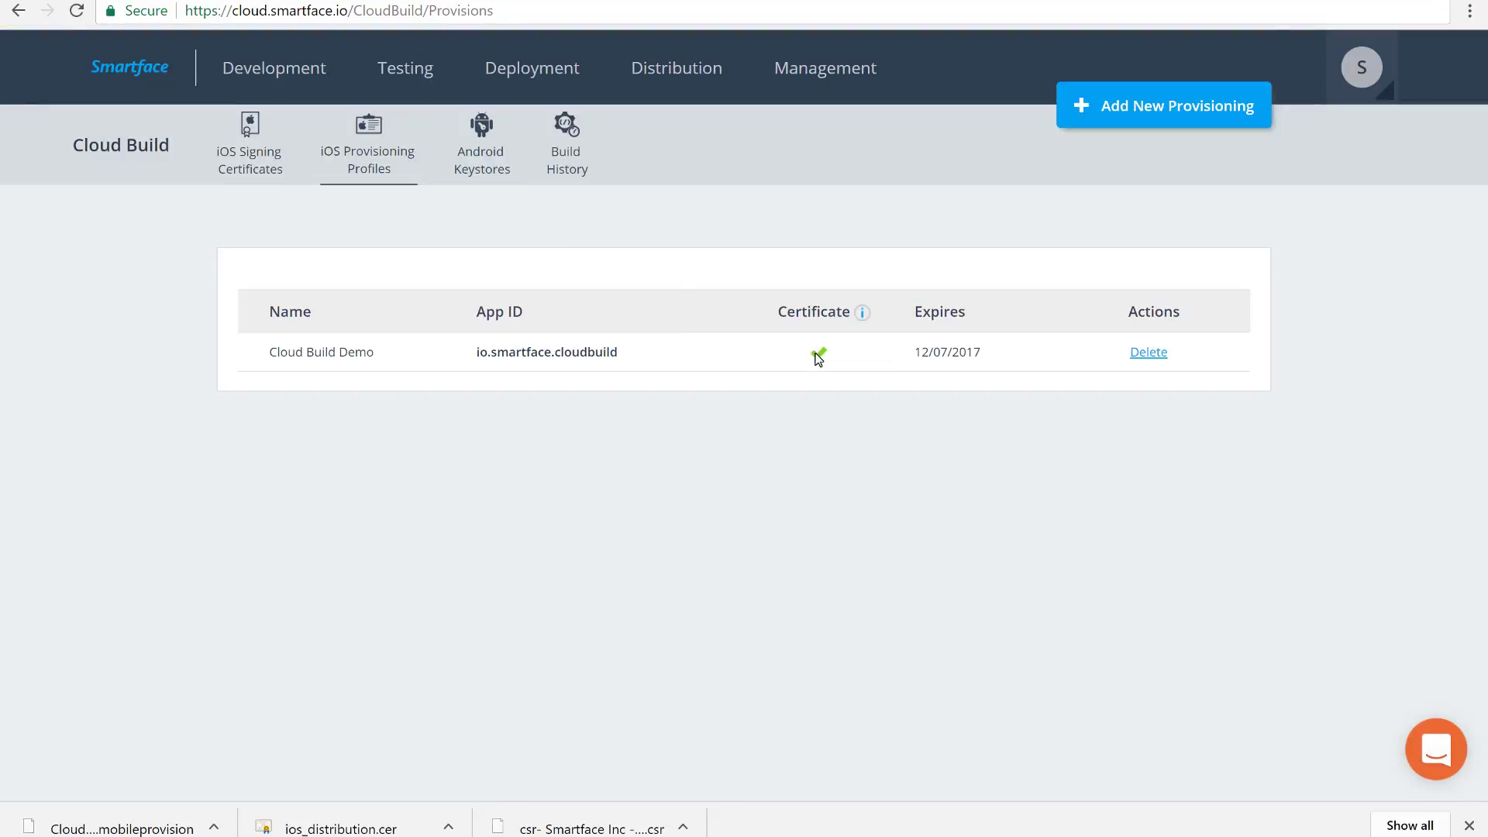
click(861, 317)
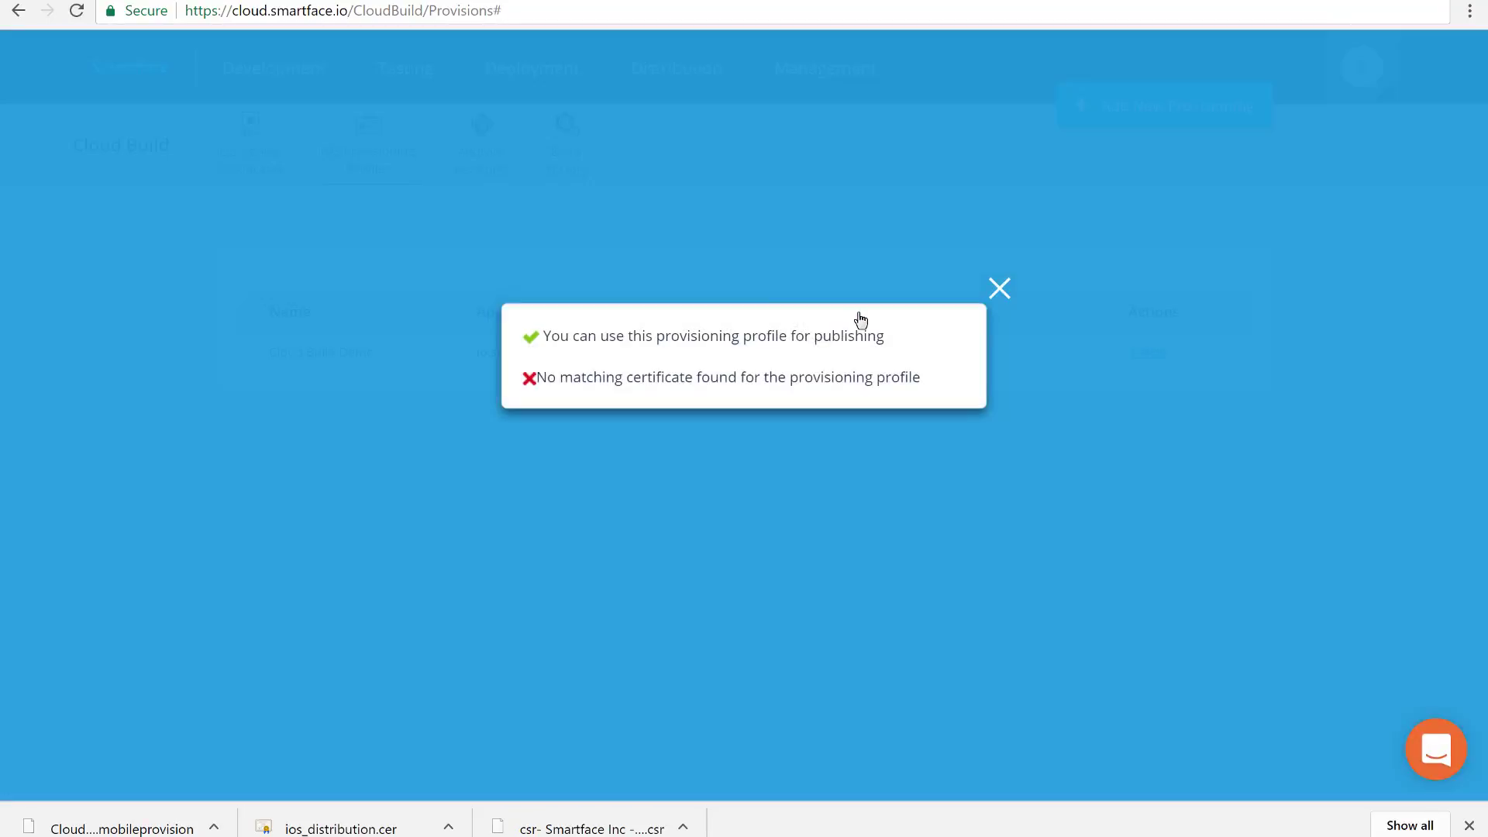
click(998, 292)
Upload To_Do.mobileprovision from the Cloud Build folder as a second profile
click(1154, 108)
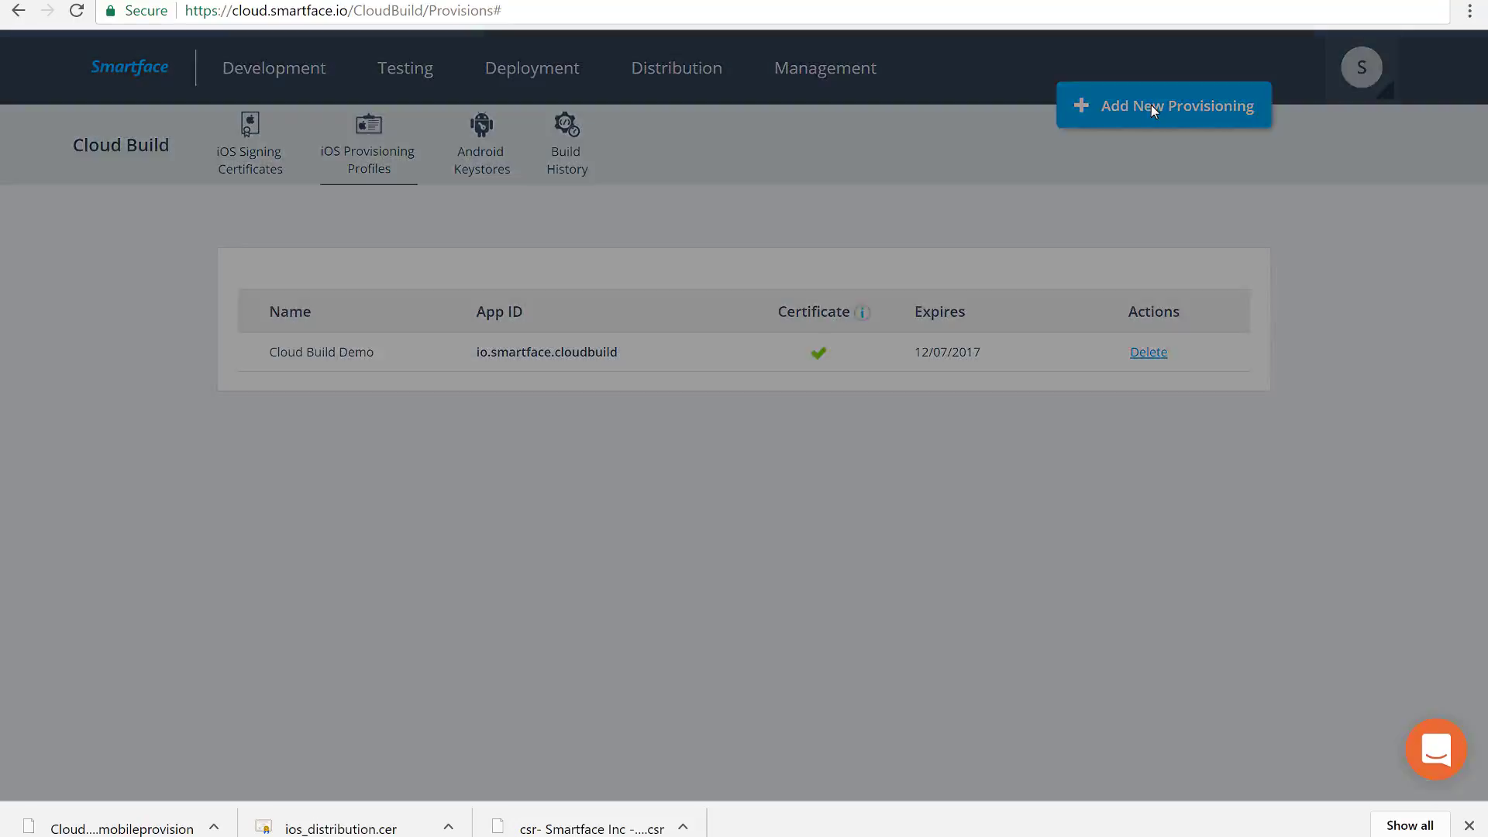
click(755, 323)
double_click(238, 72)
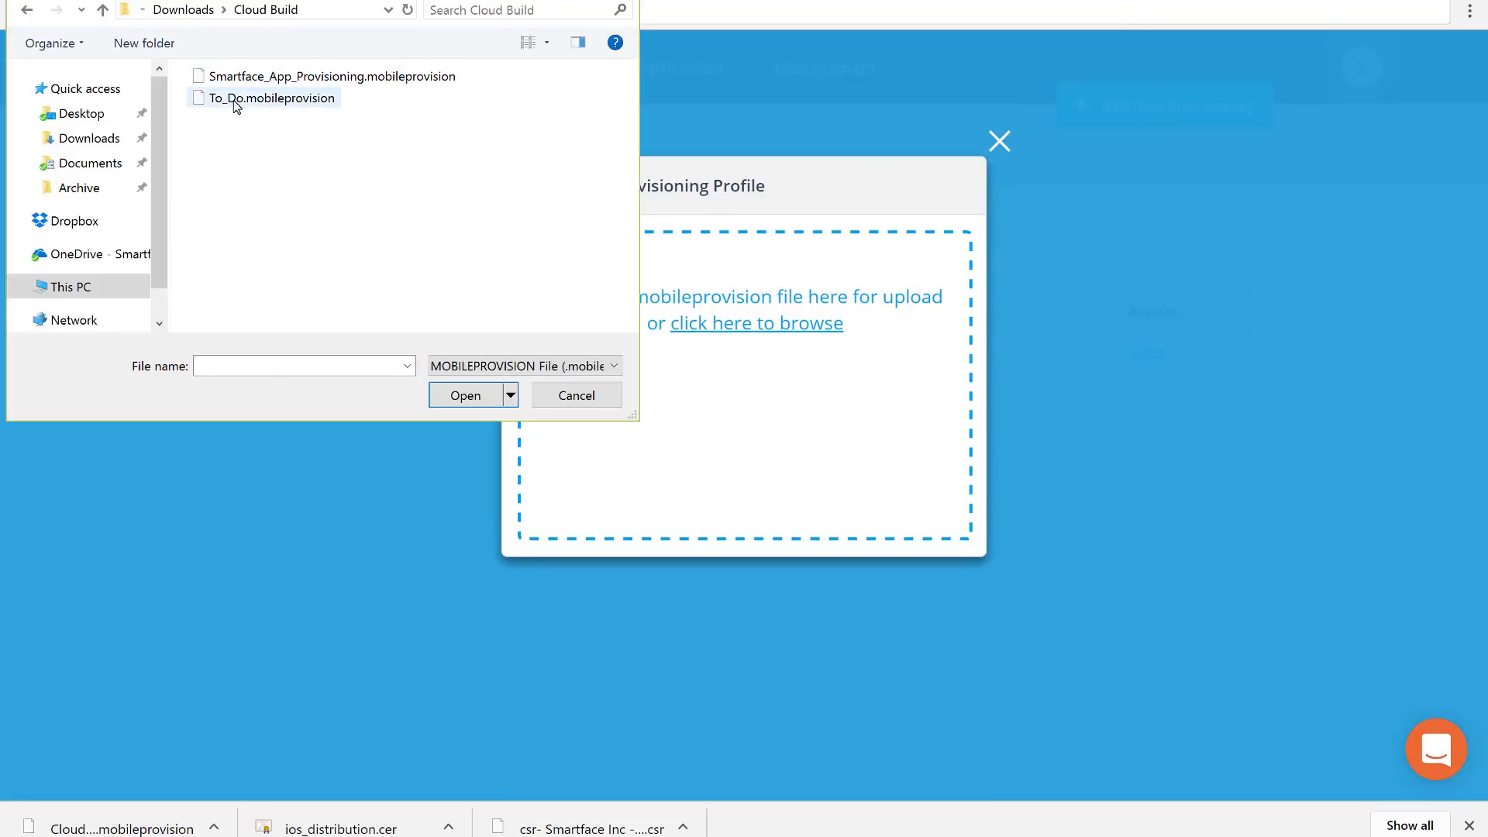
double_click(236, 101)
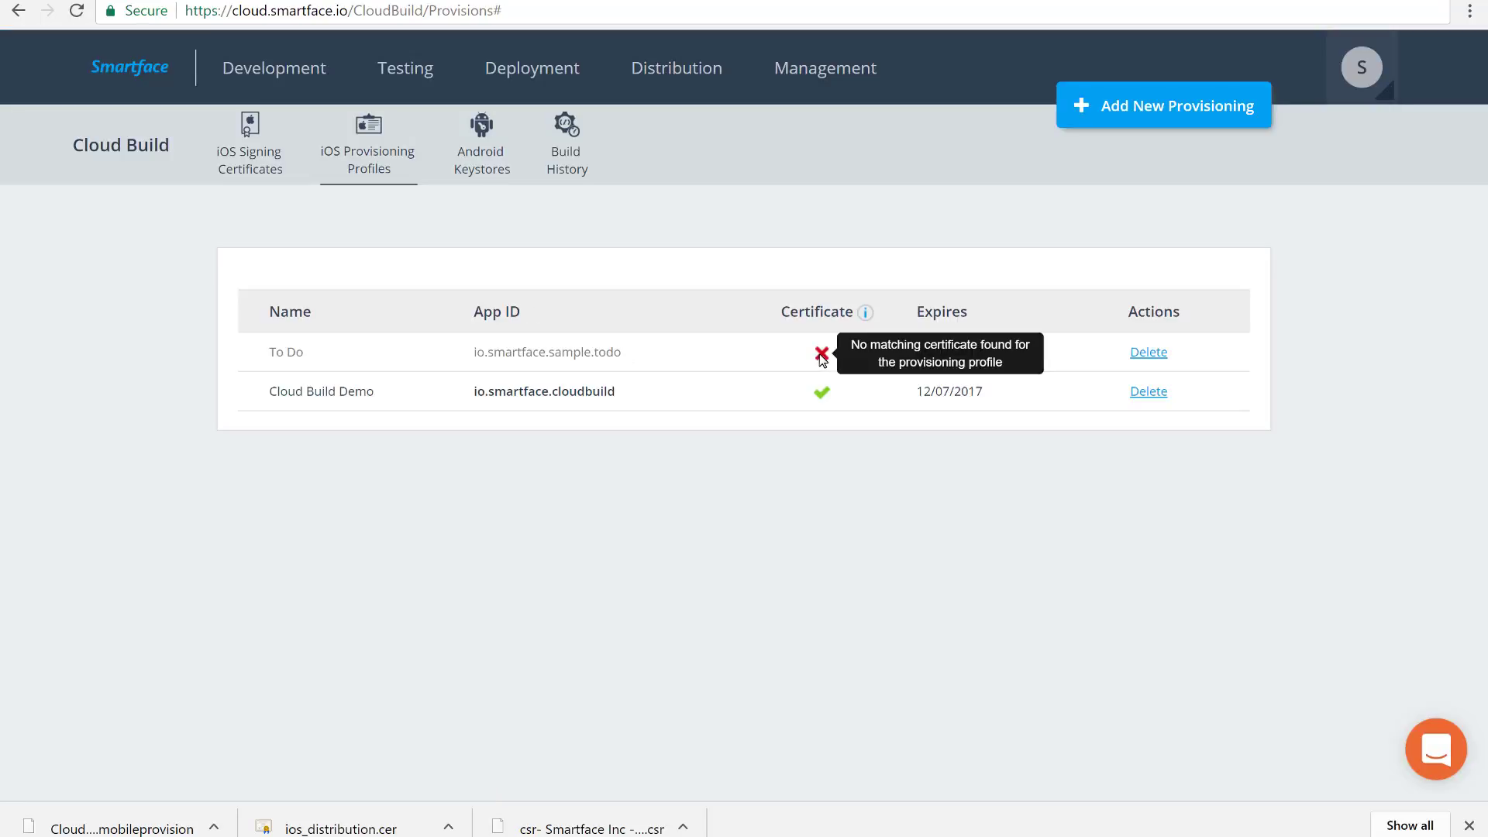
click(472, 162)
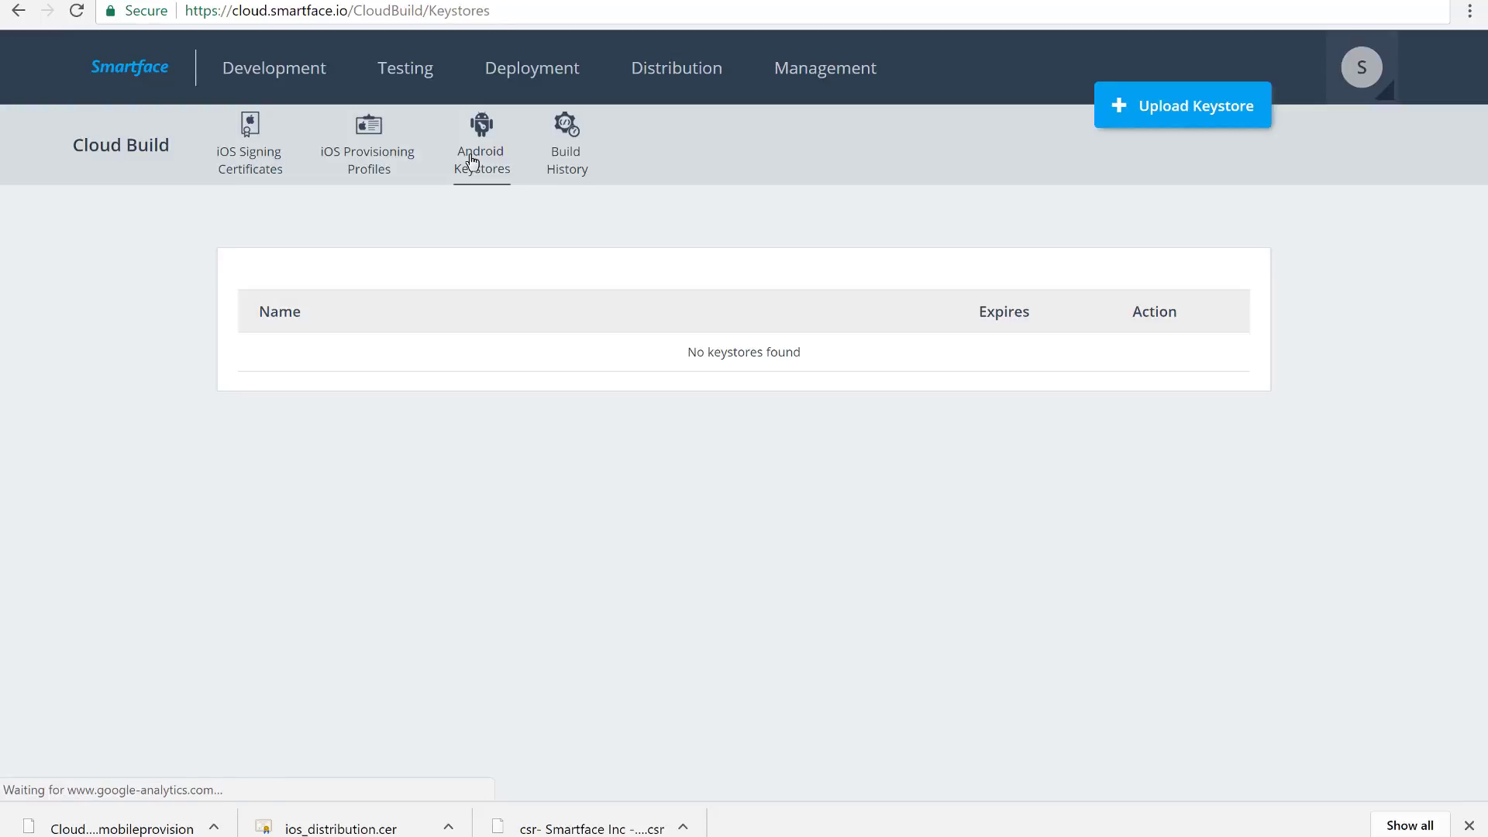
Upload smfdefault.keystore with its keystore and key passwords
click(1189, 119)
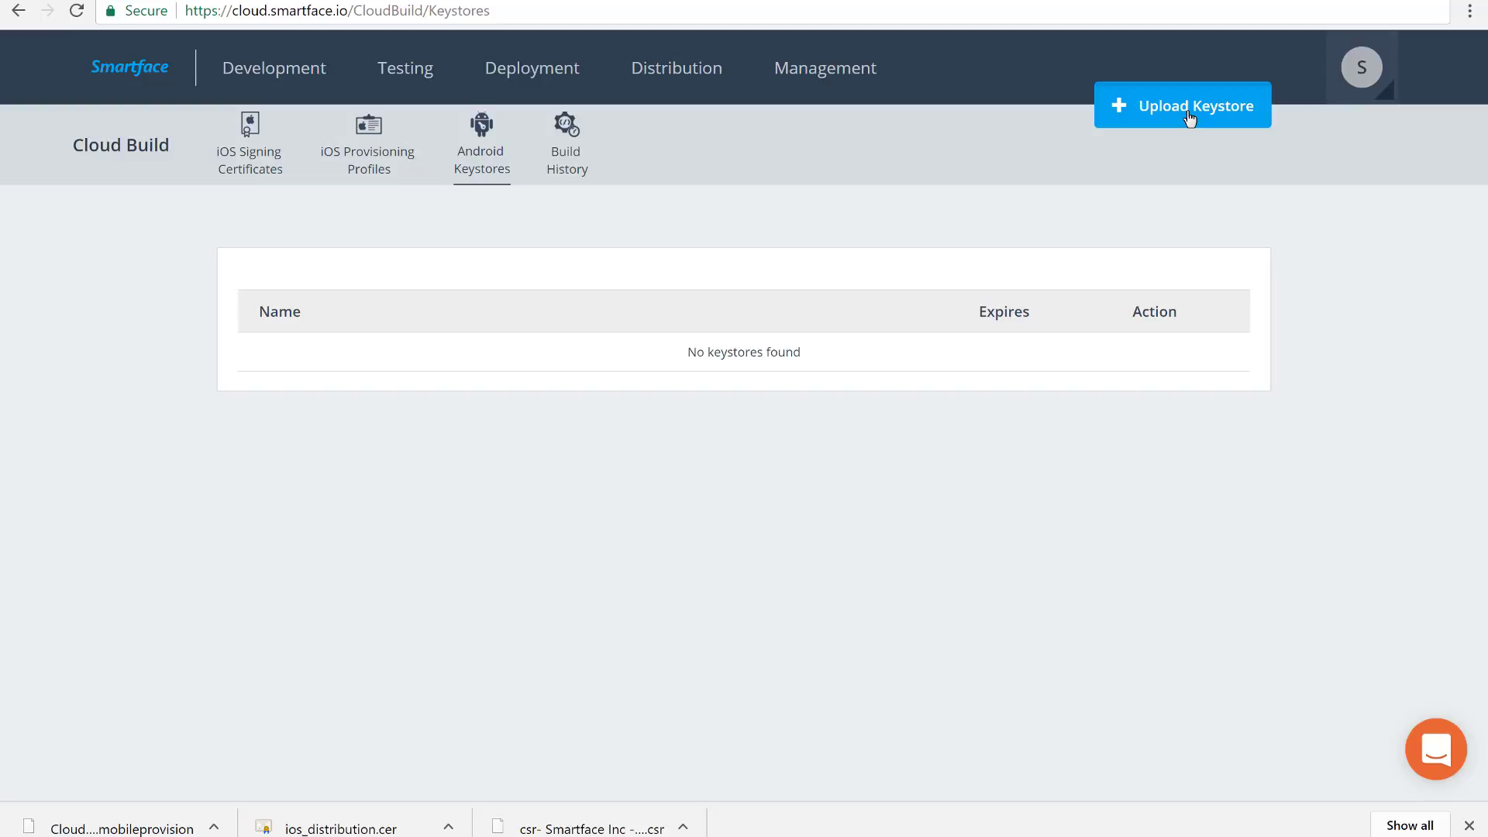
click(1188, 119)
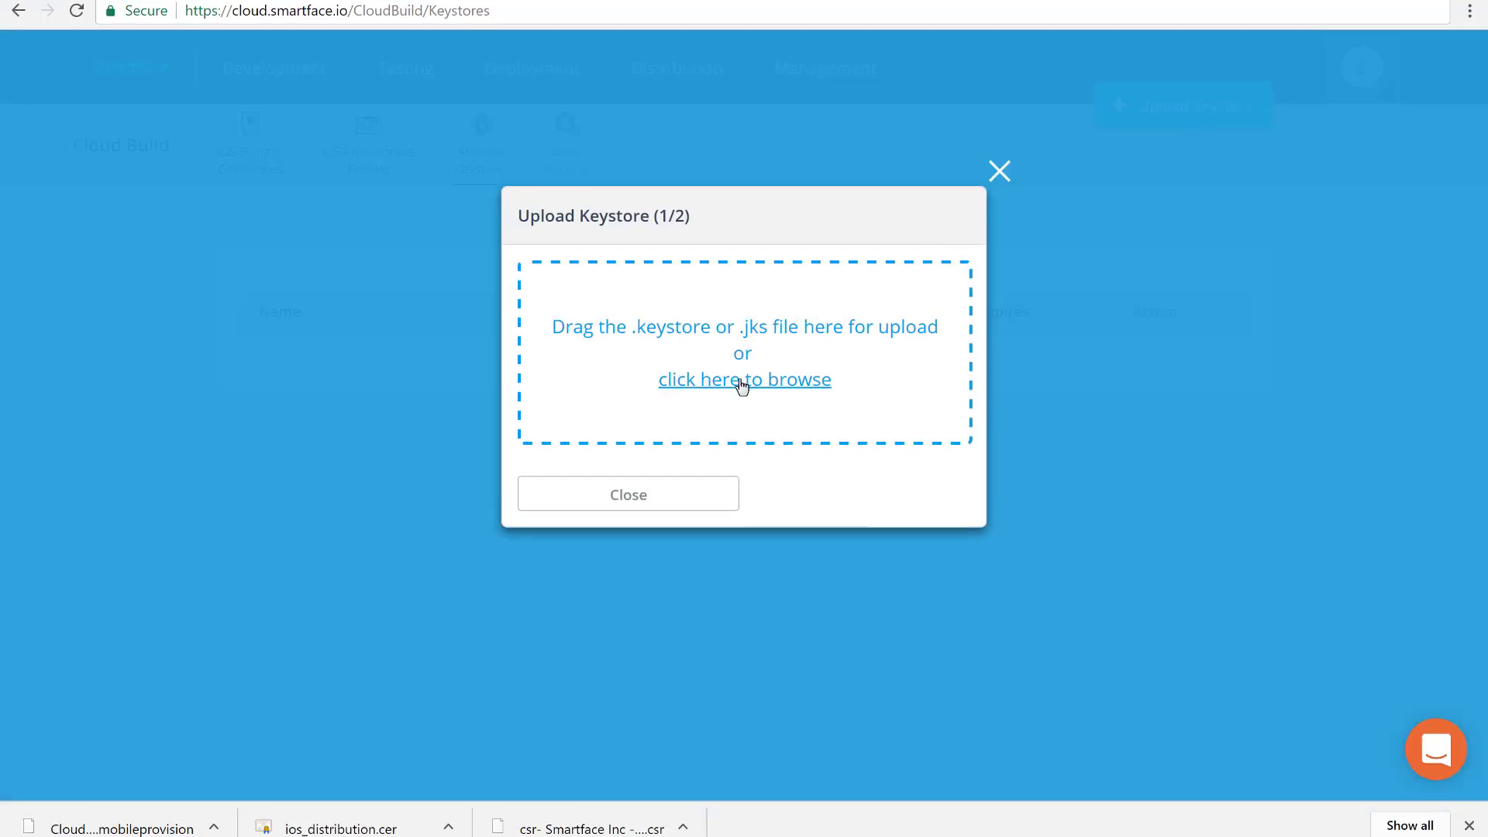
click(773, 385)
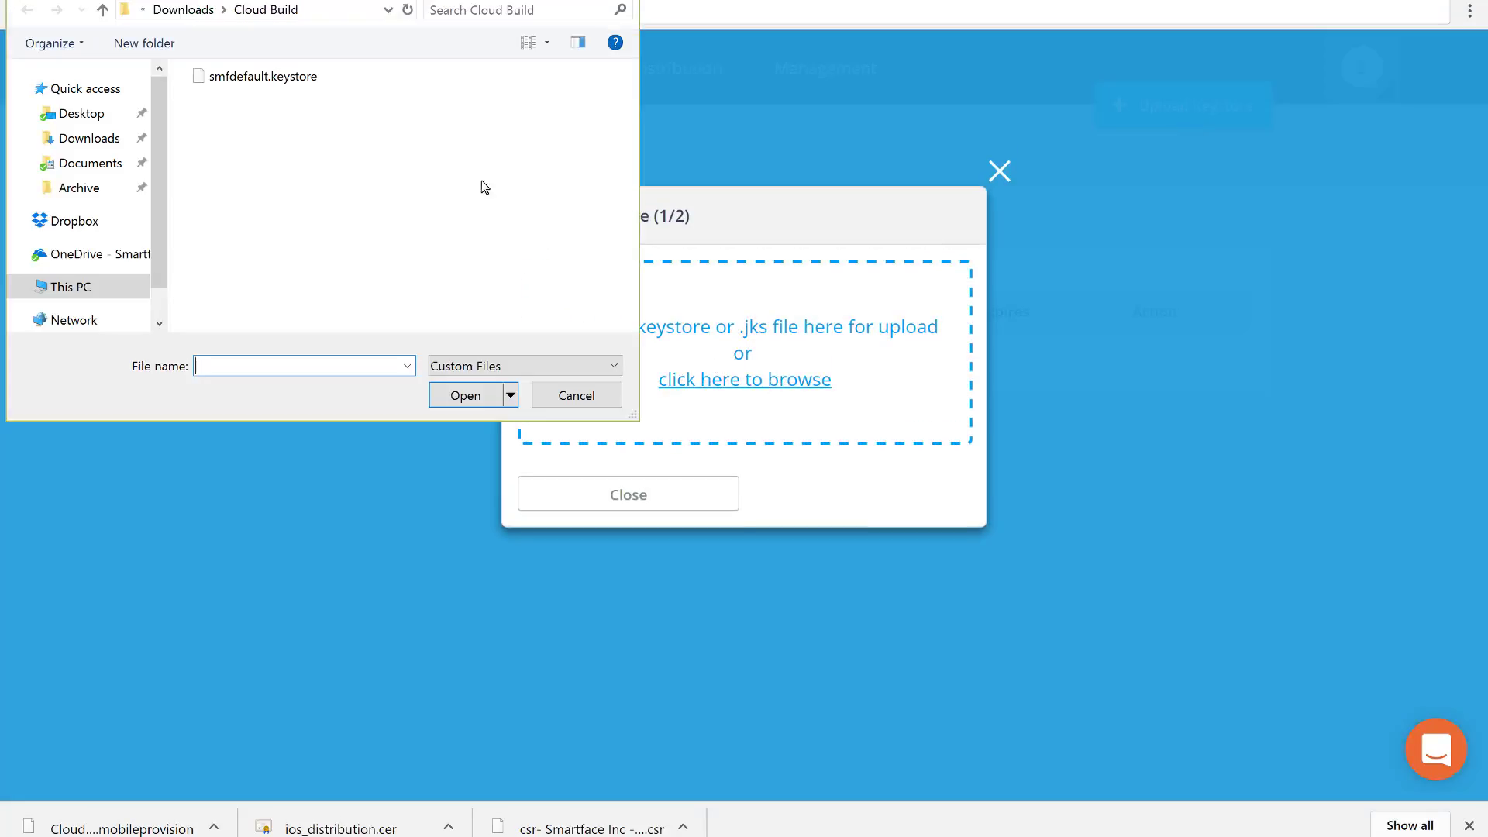
click(252, 82)
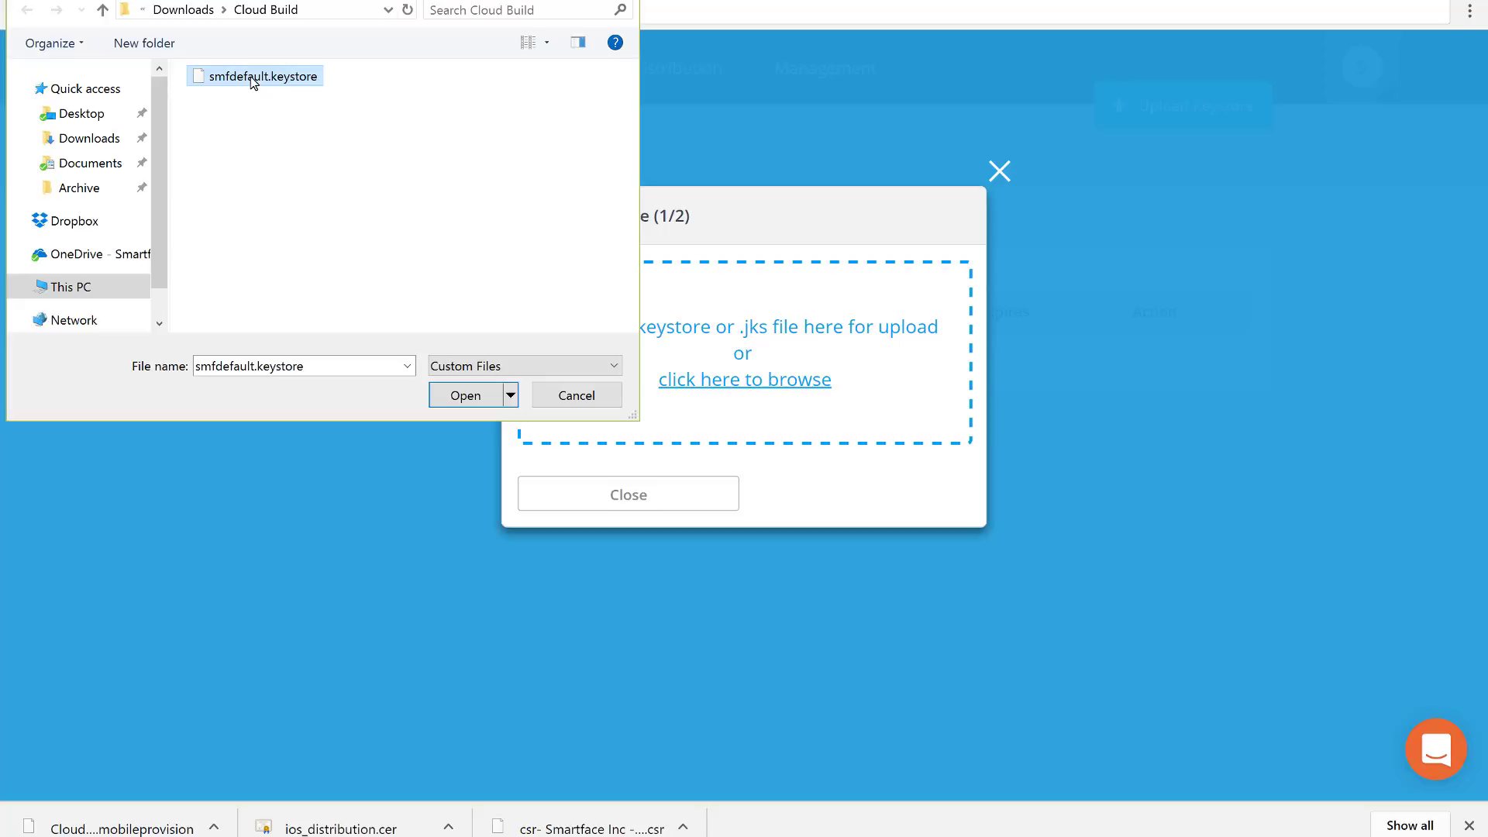
click(186, 9)
double_click(232, 121)
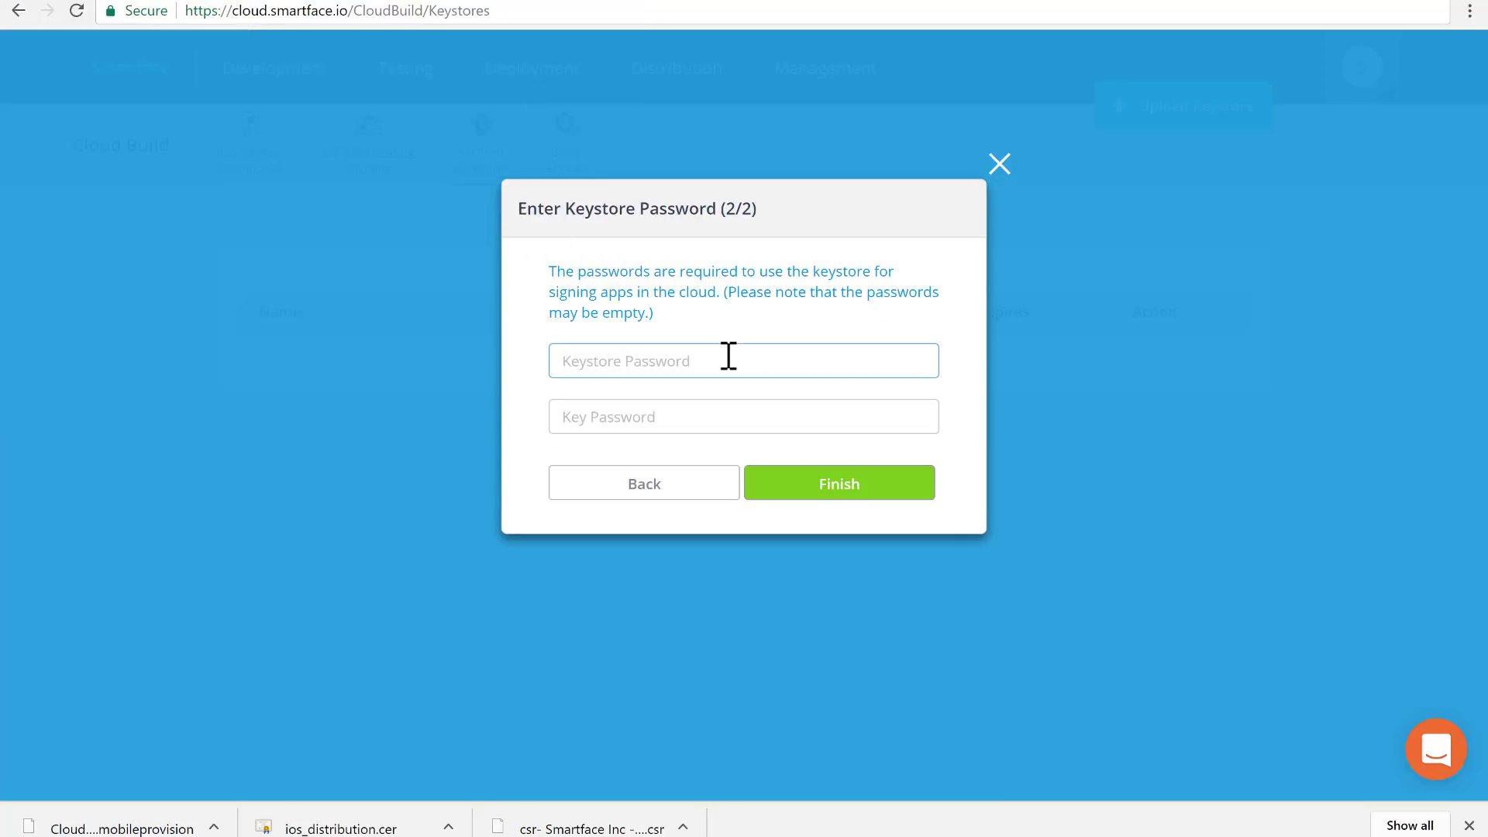
text(*********)
key(Tab)
text(*****)
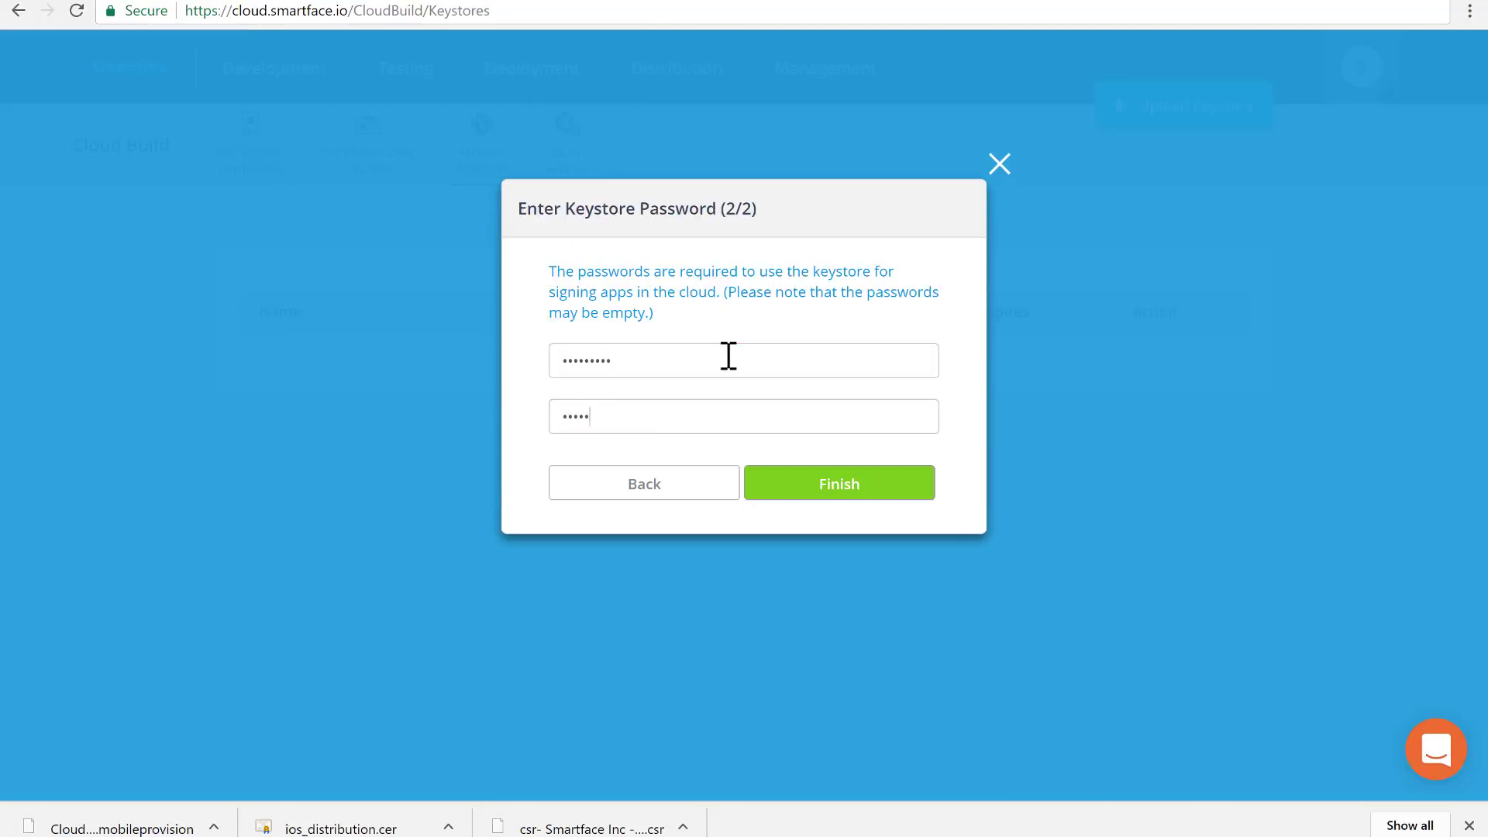
click(851, 486)
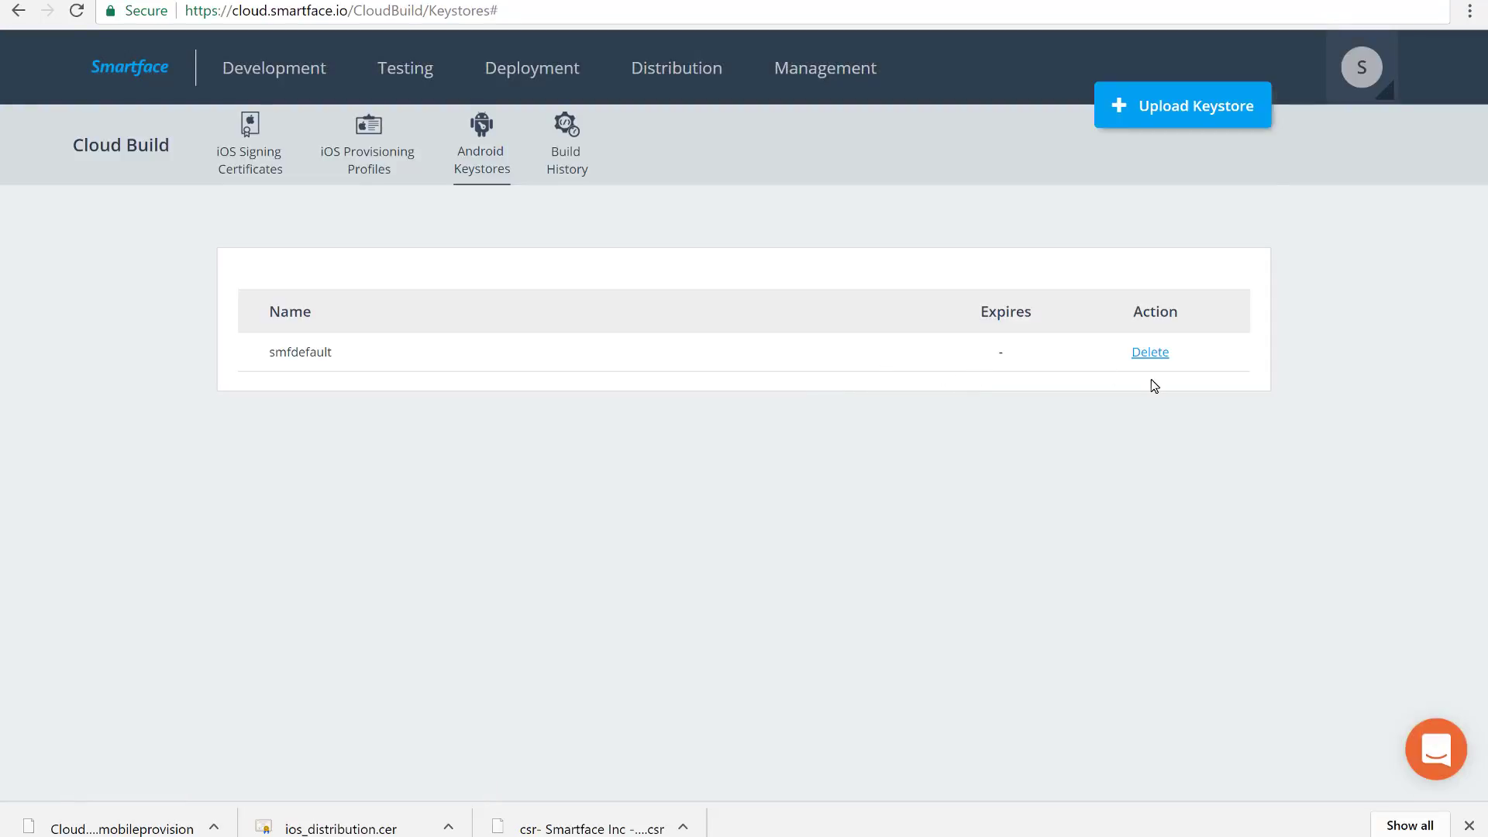
mouse_move(275, 69)
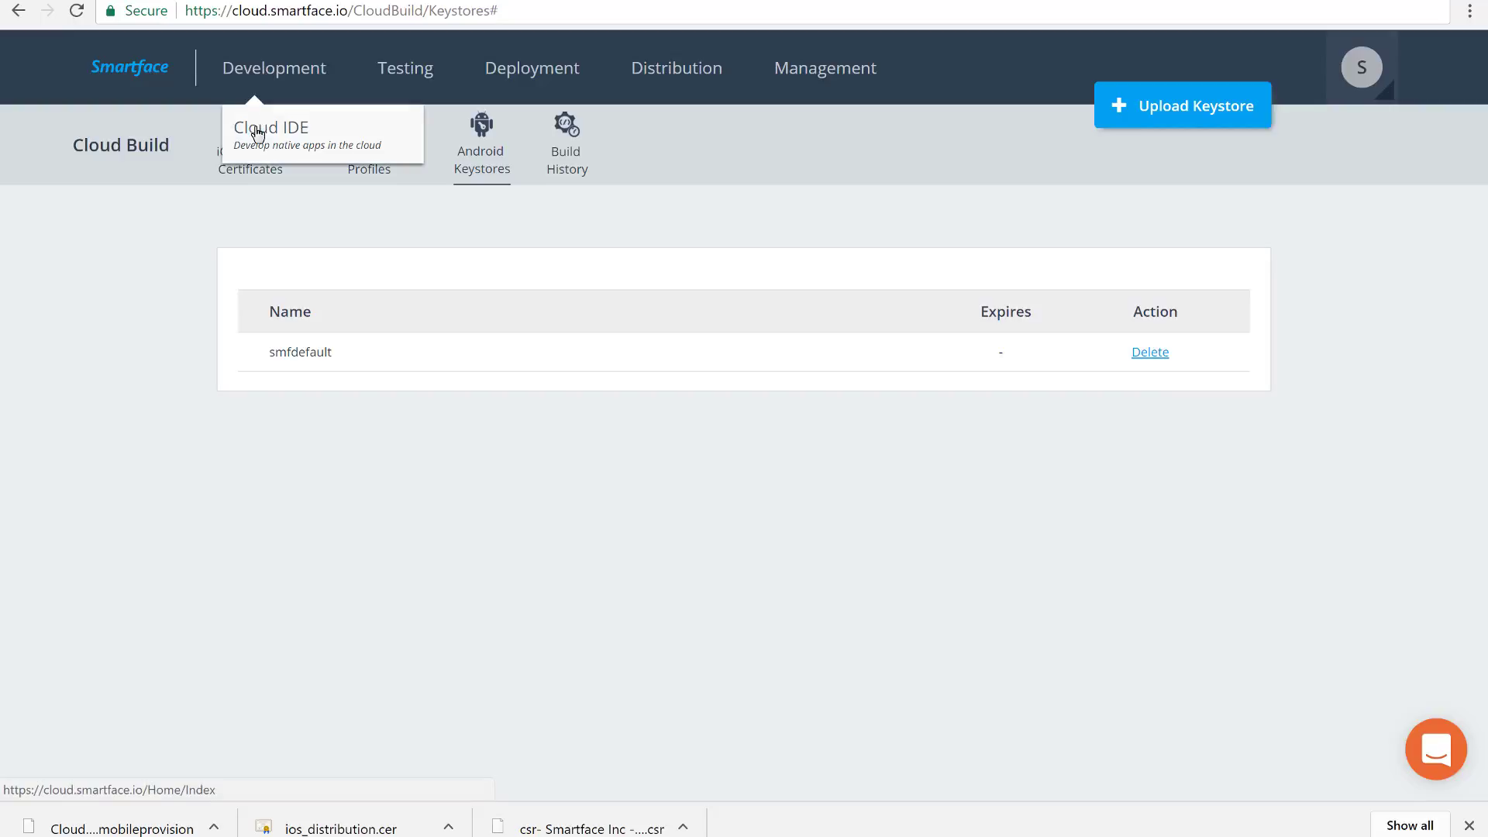
Create the cloud-build-demo project and open its config/project.json
click(1179, 120)
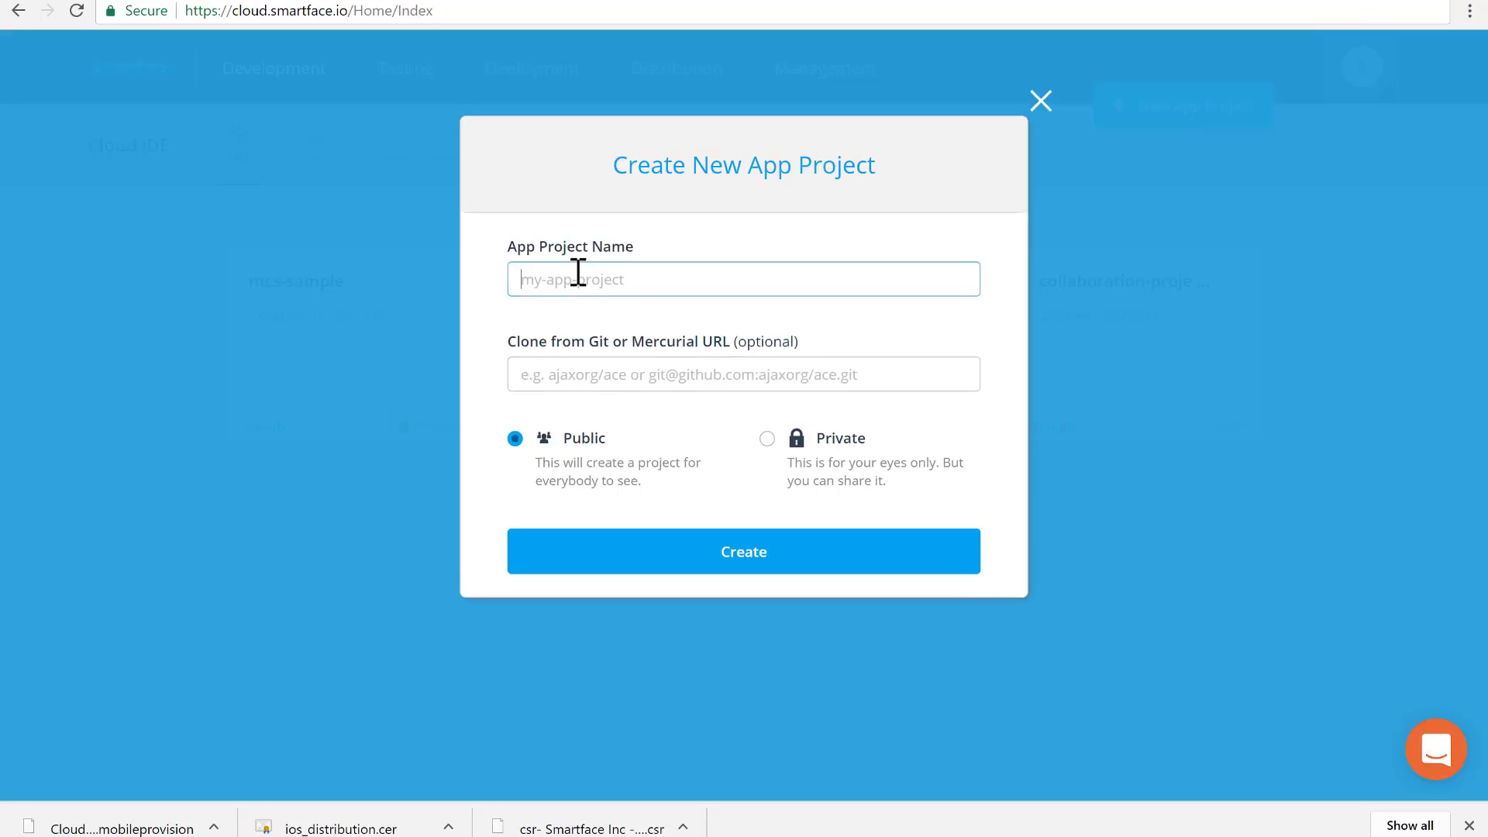
text(cloud-build-demo)
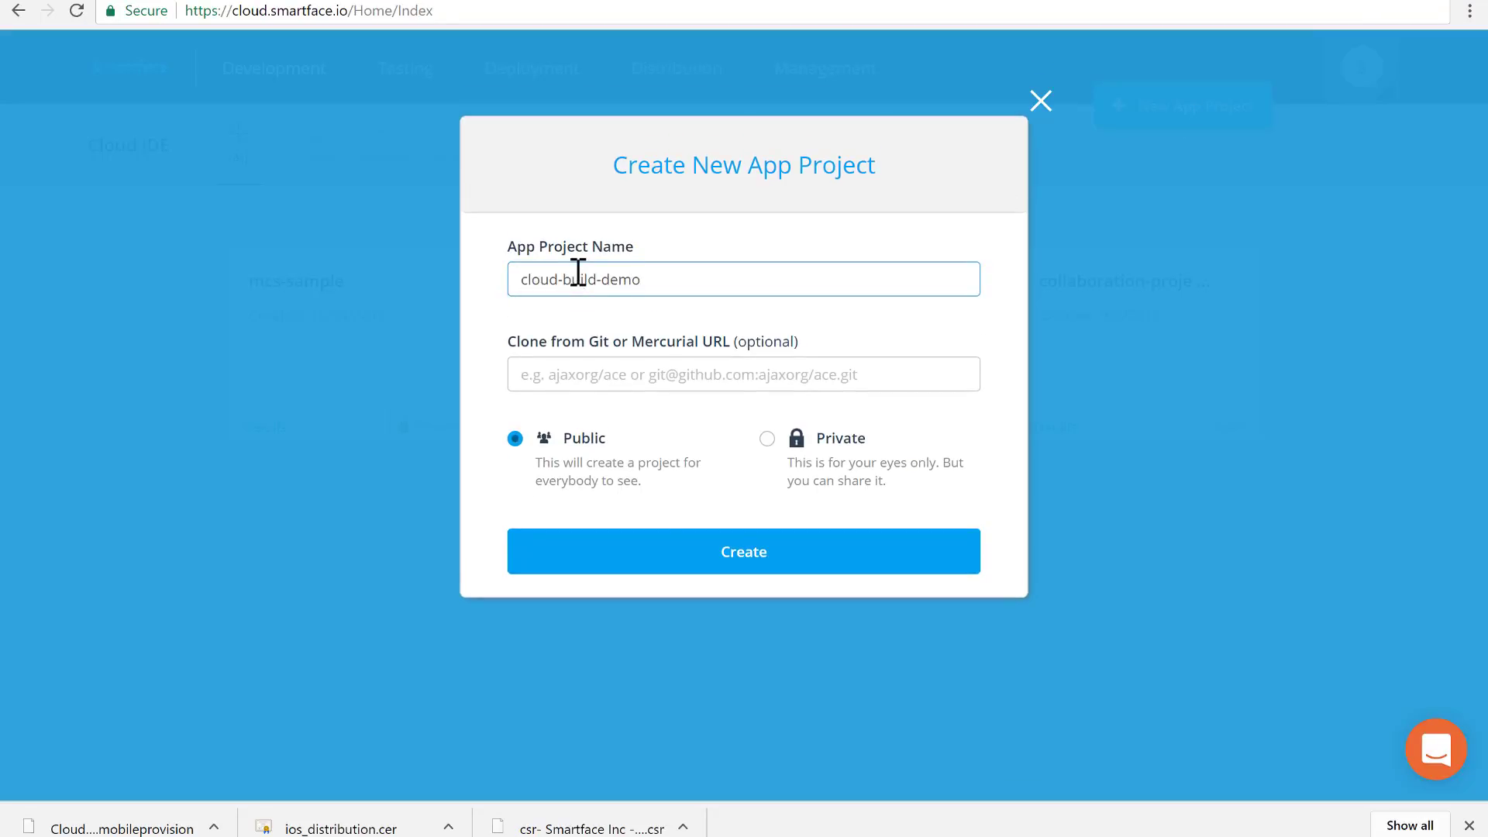
click(673, 549)
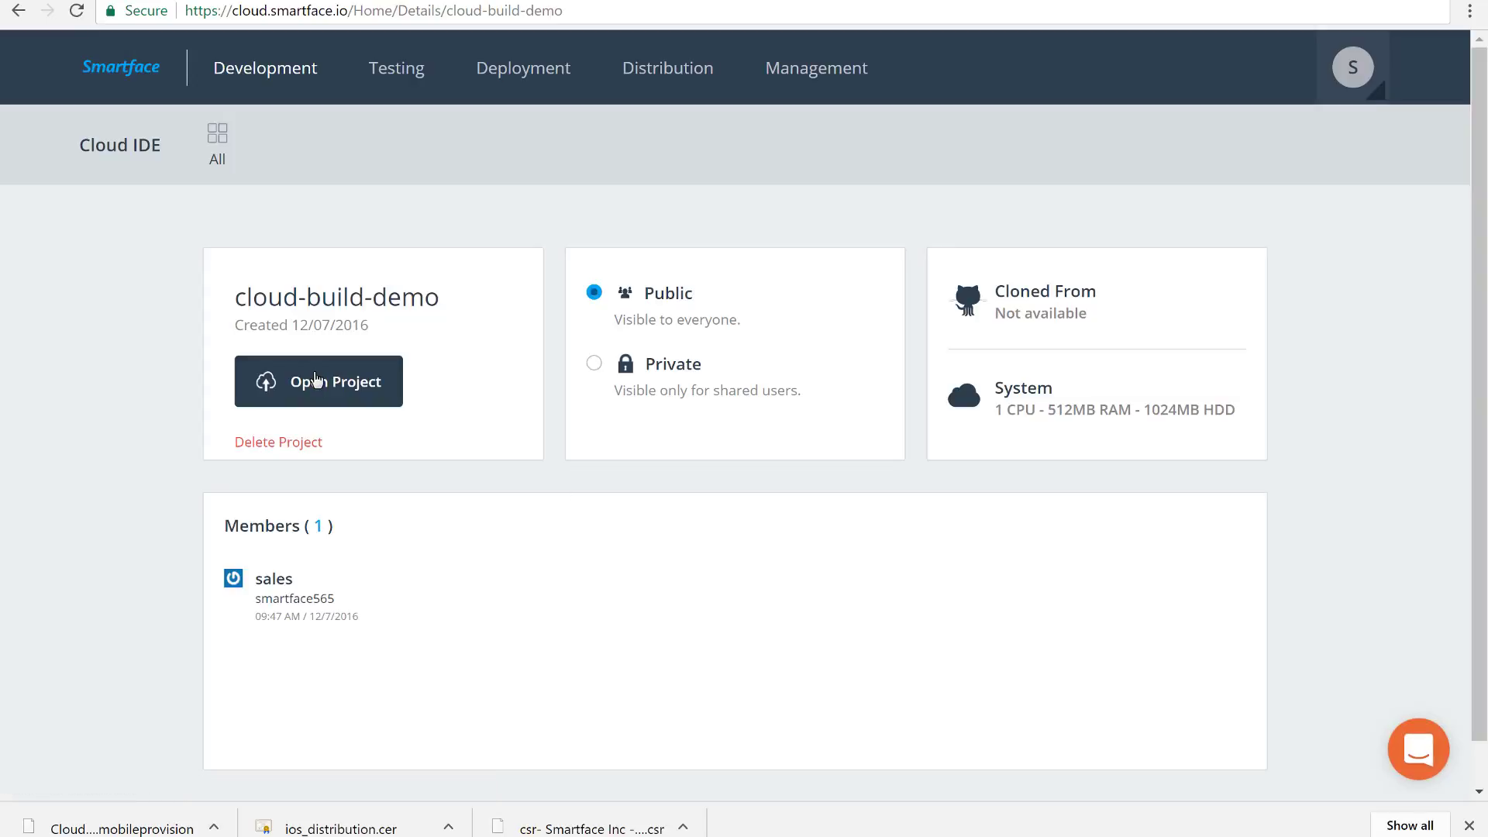
click(315, 381)
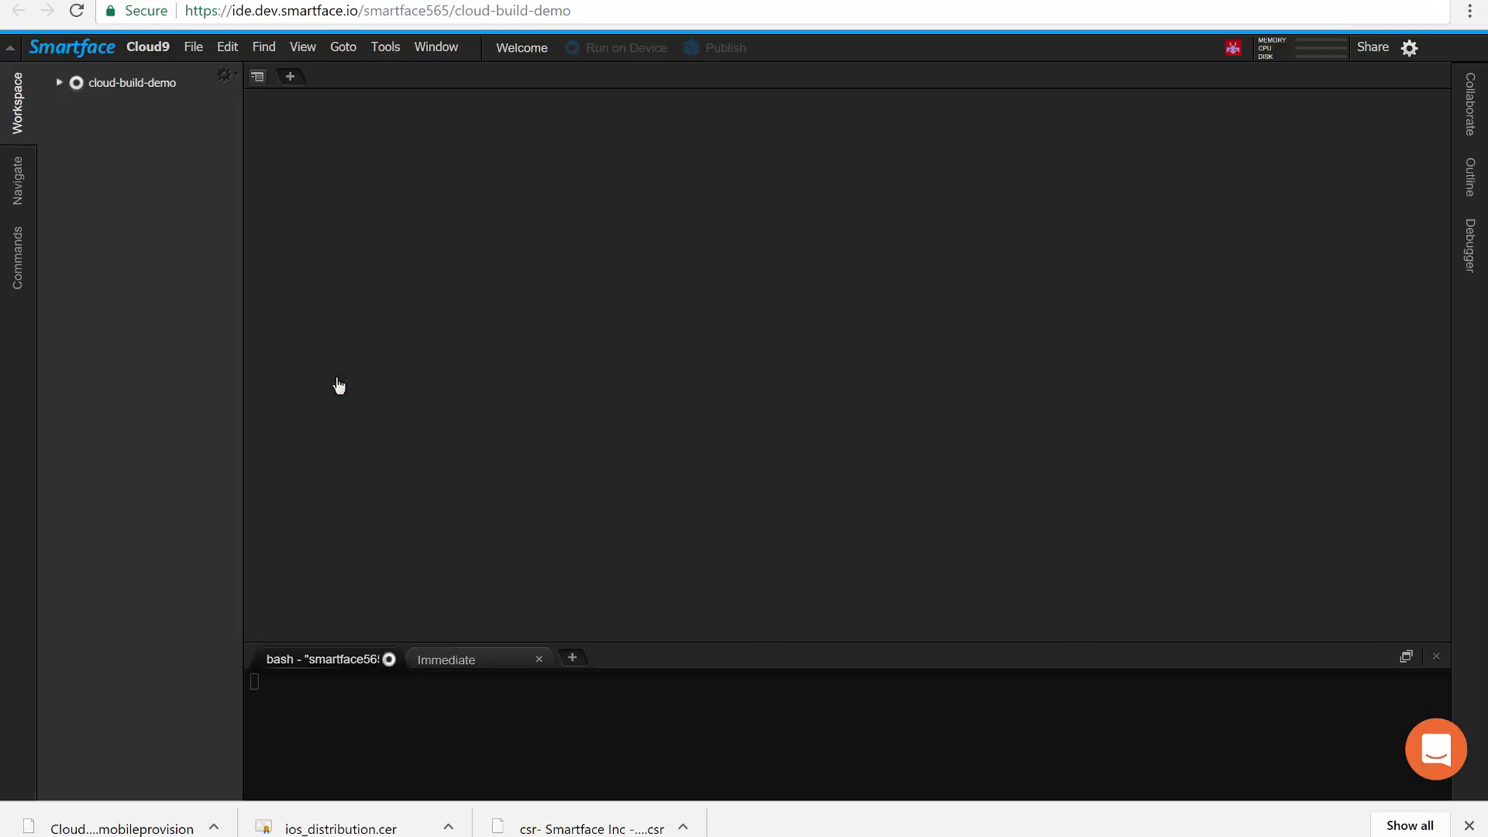
click(74, 125)
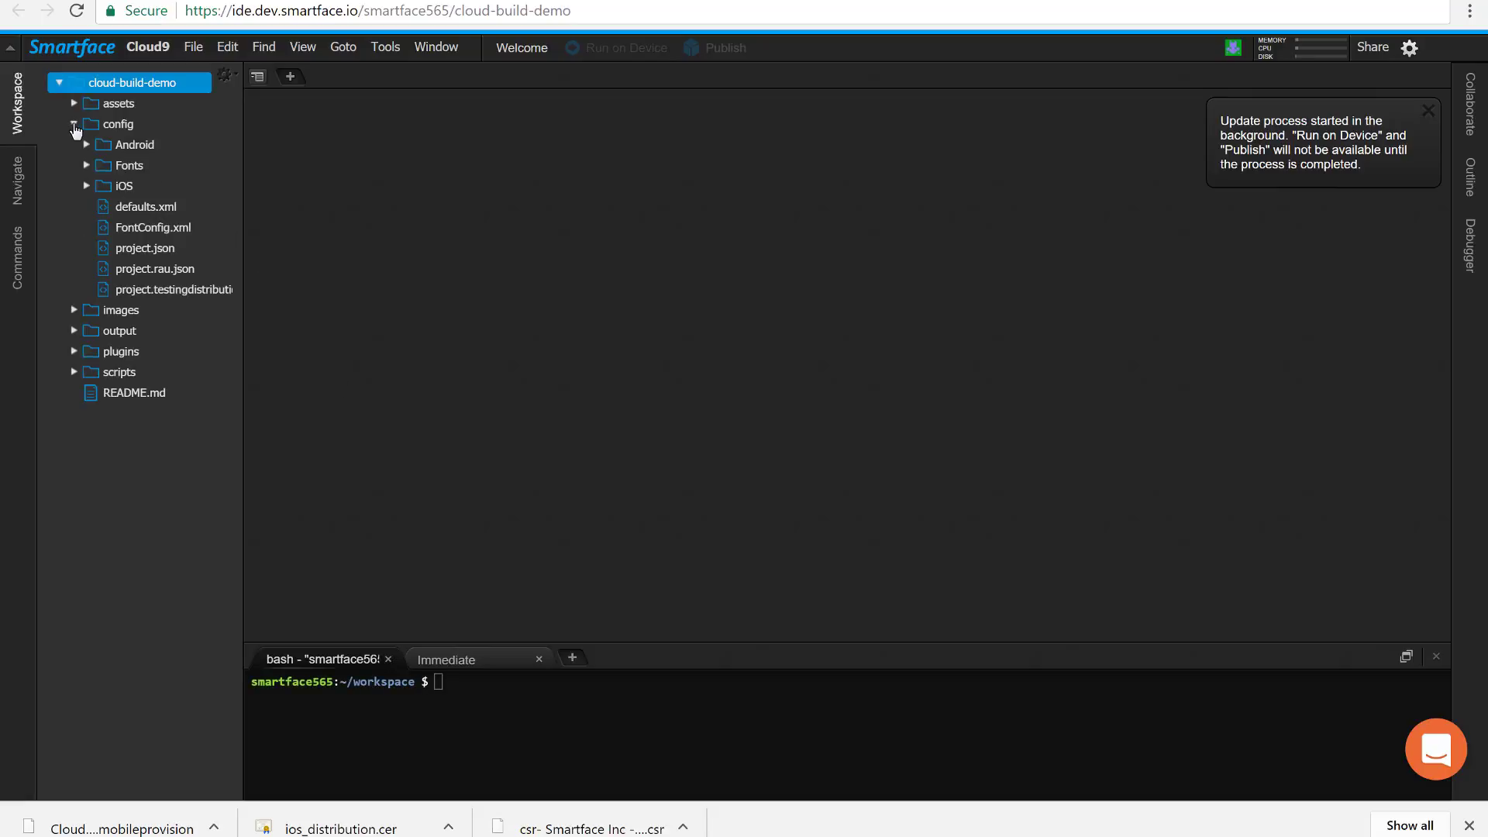
double_click(144, 249)
Set the app name and io.smartface.cloudbuild bundle identifier and package name, then save
drag(572, 122, 591, 134)
text(Clou)
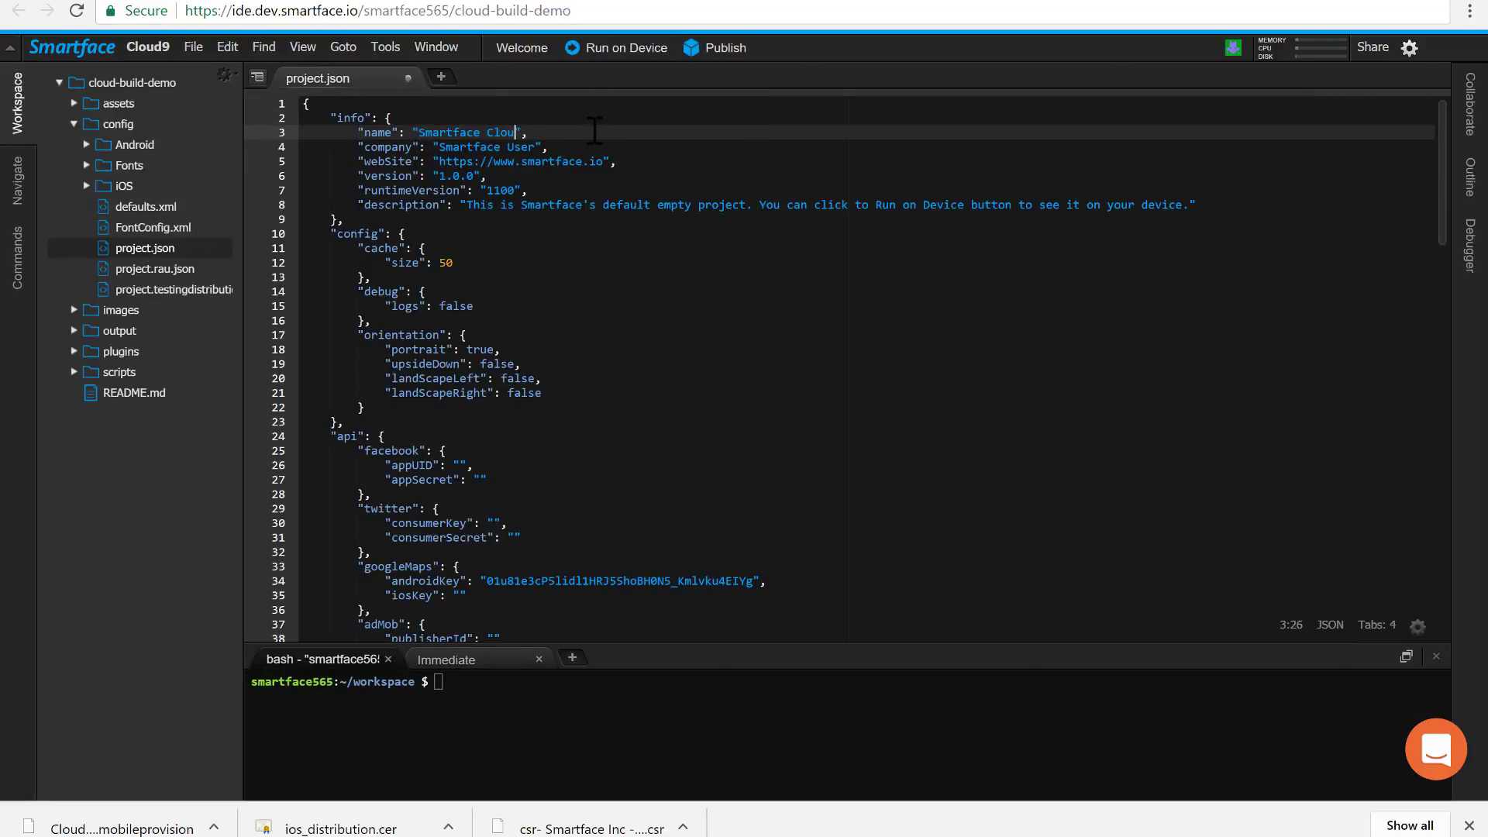
scroll(595, 174, down, 10)
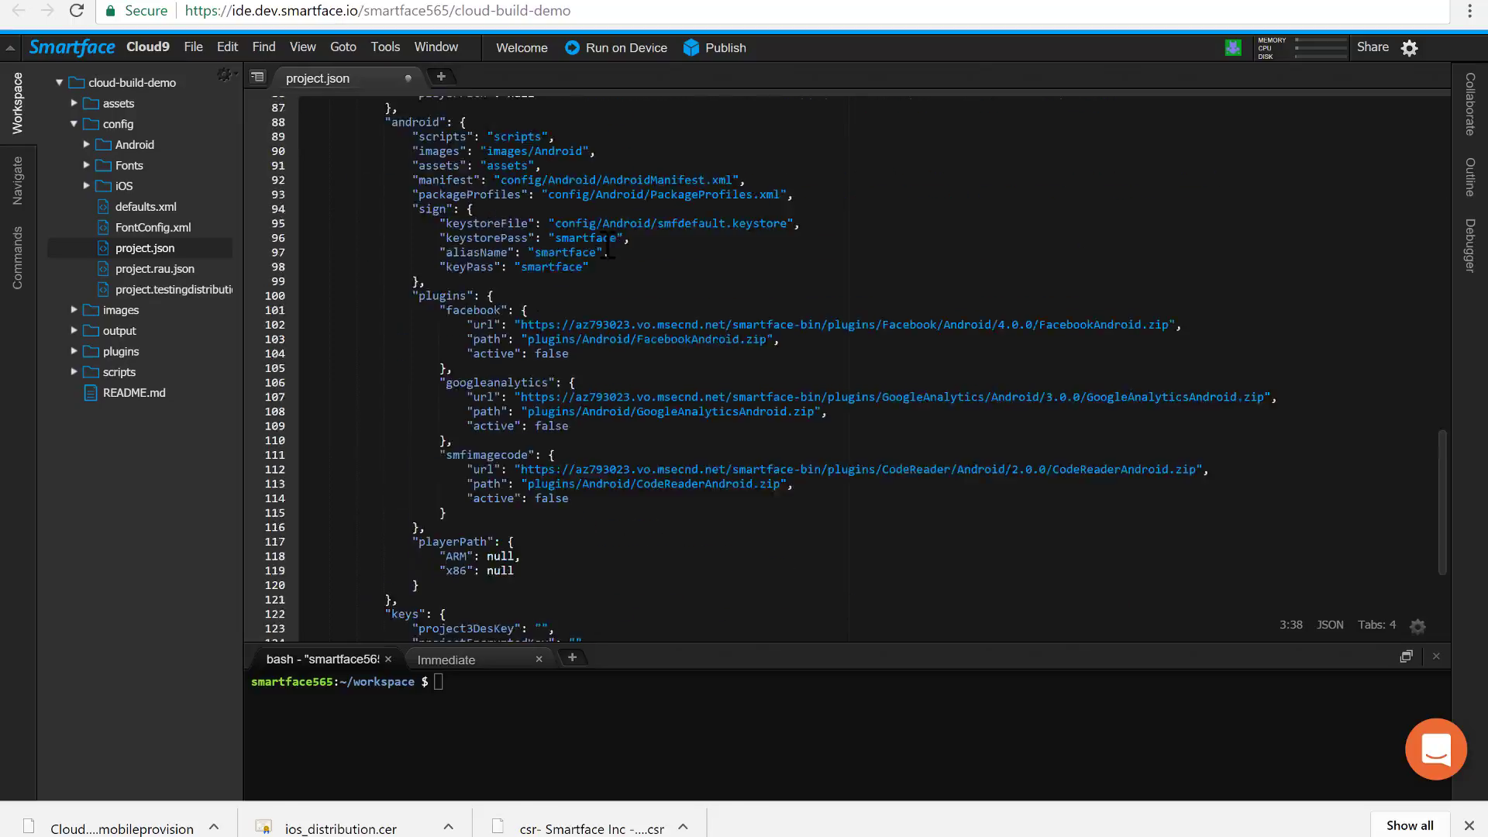
scroll(604, 267, down, 10)
drag(643, 357, 660, 357)
text(cloudbui)
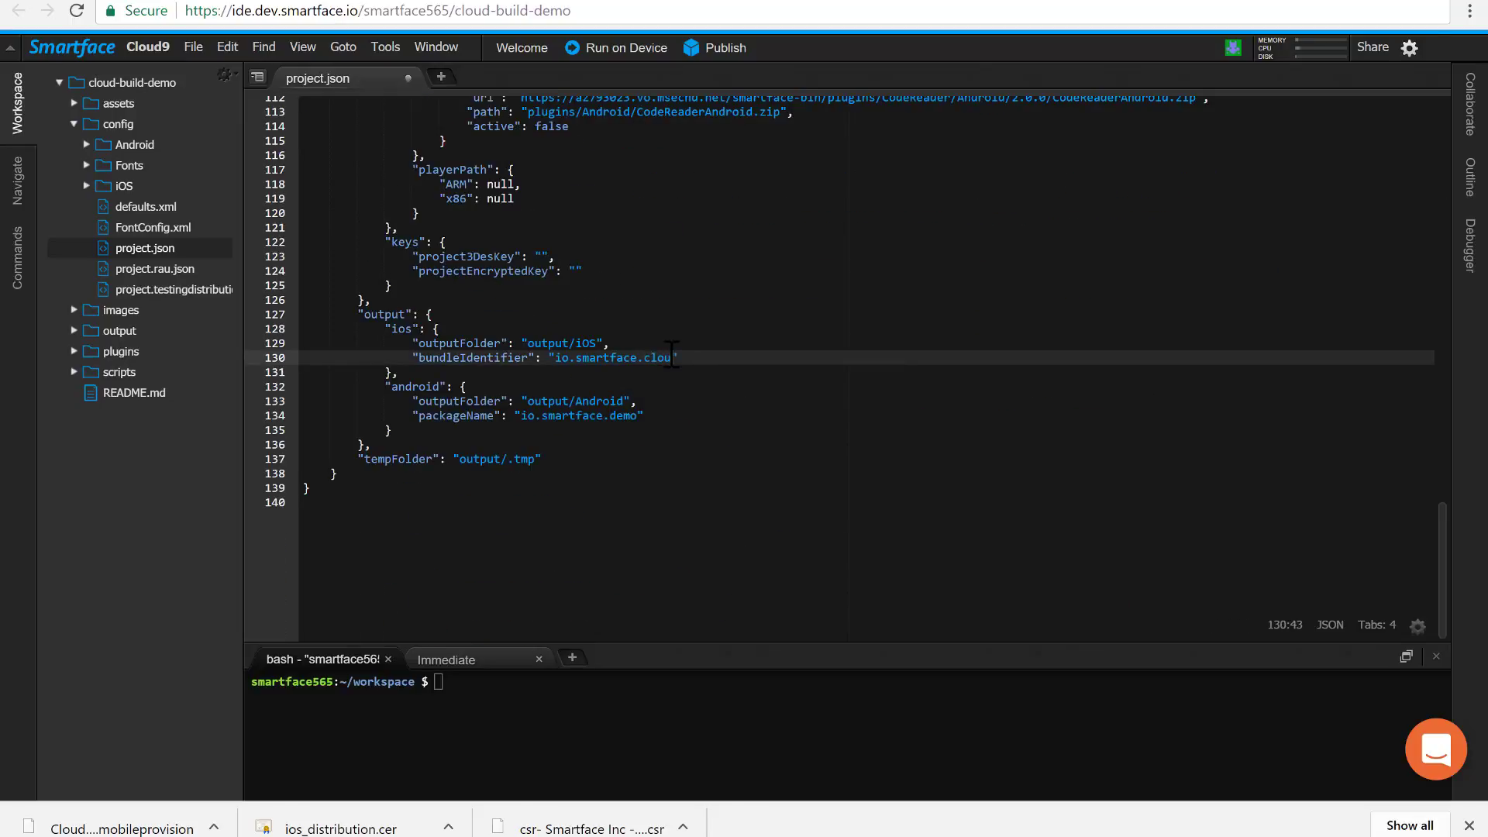
text(ld)
double_click(619, 415)
text(clou)
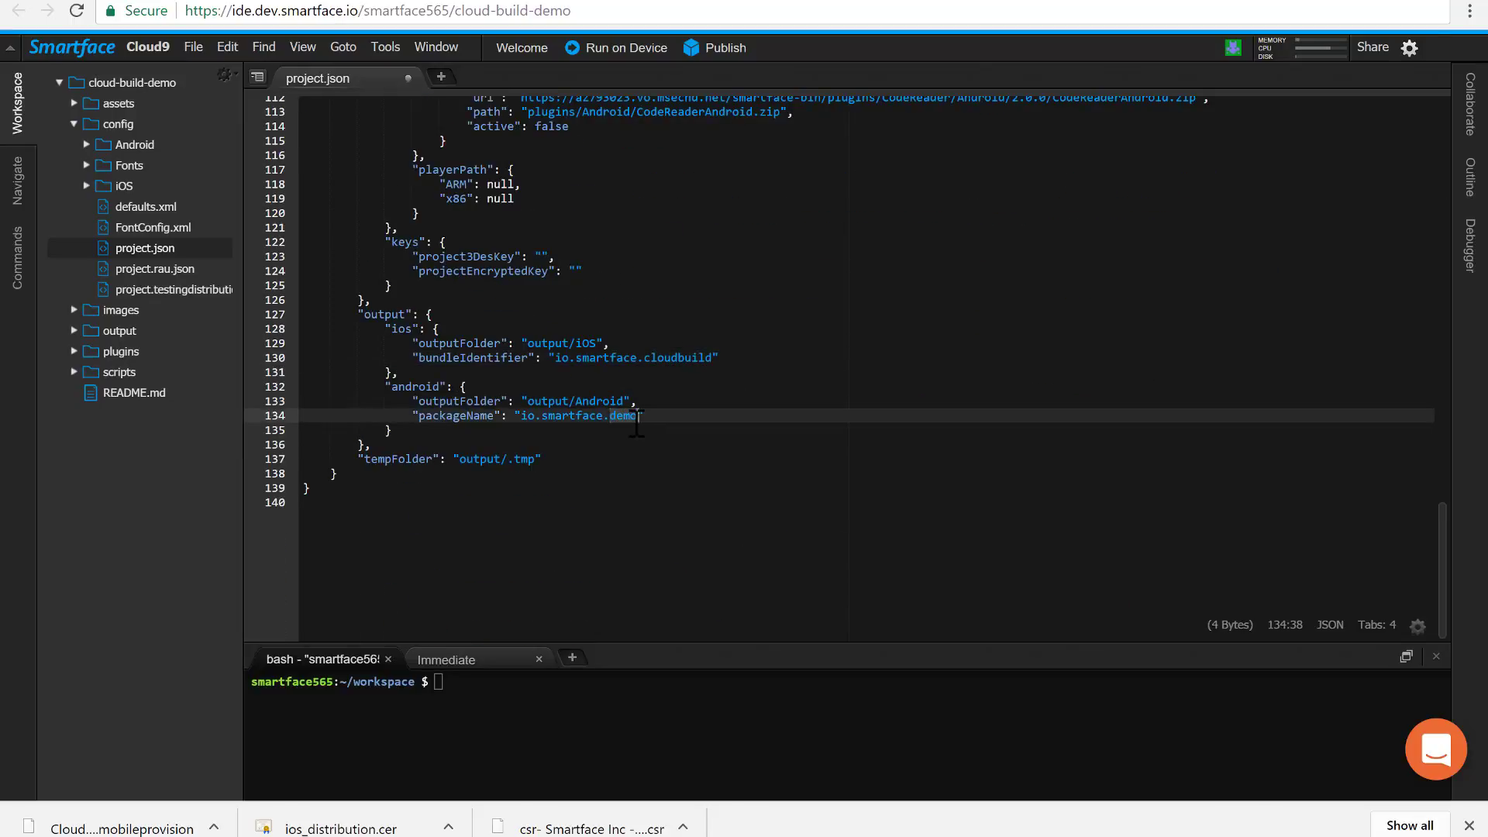
text(dbuild)
key(ctrl+s)
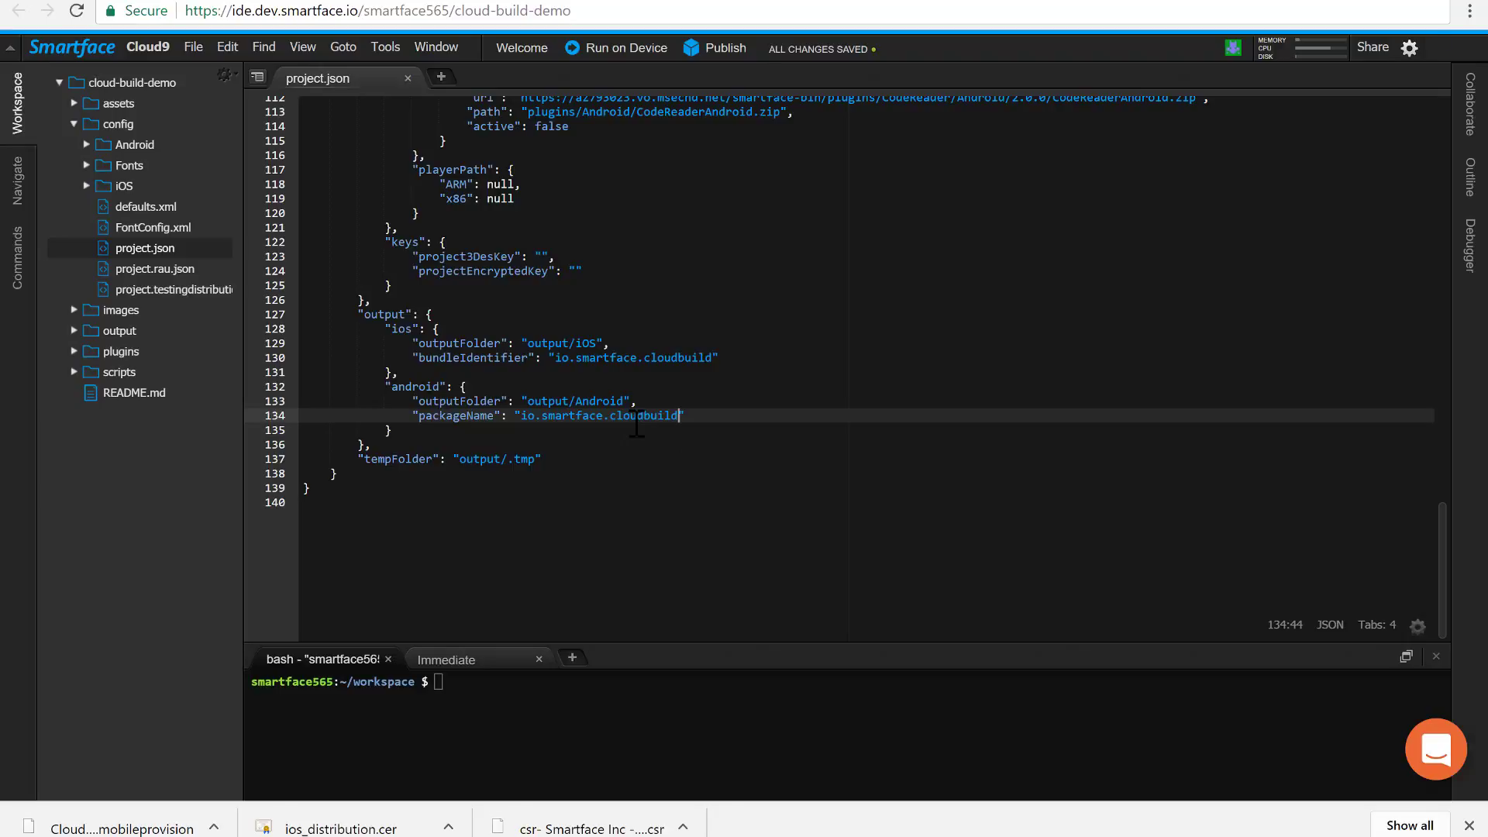
Start publishing to Testing Distribution, agreeing to close the open config file
click(719, 53)
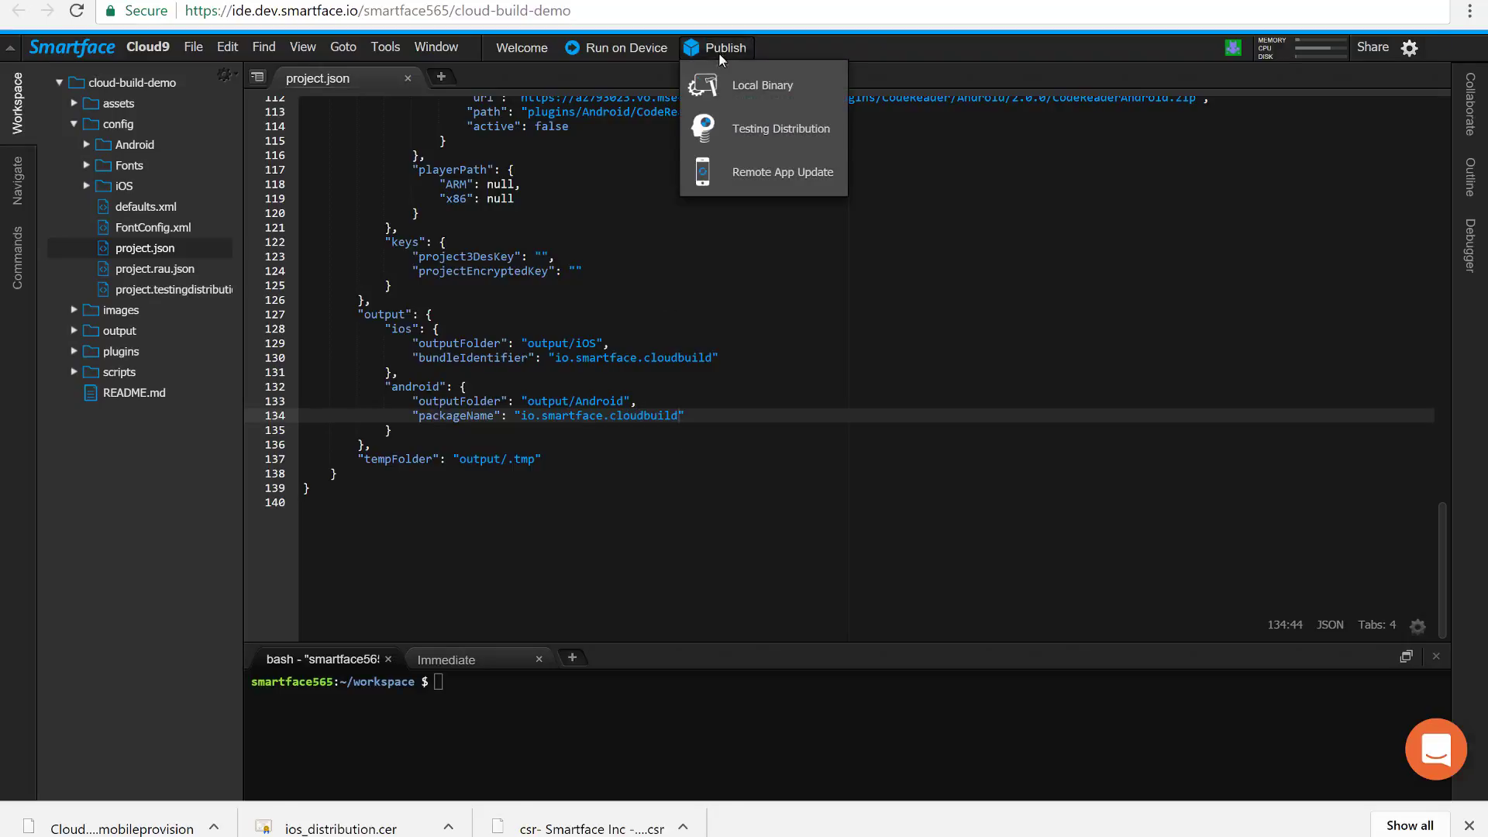
click(739, 132)
click(903, 373)
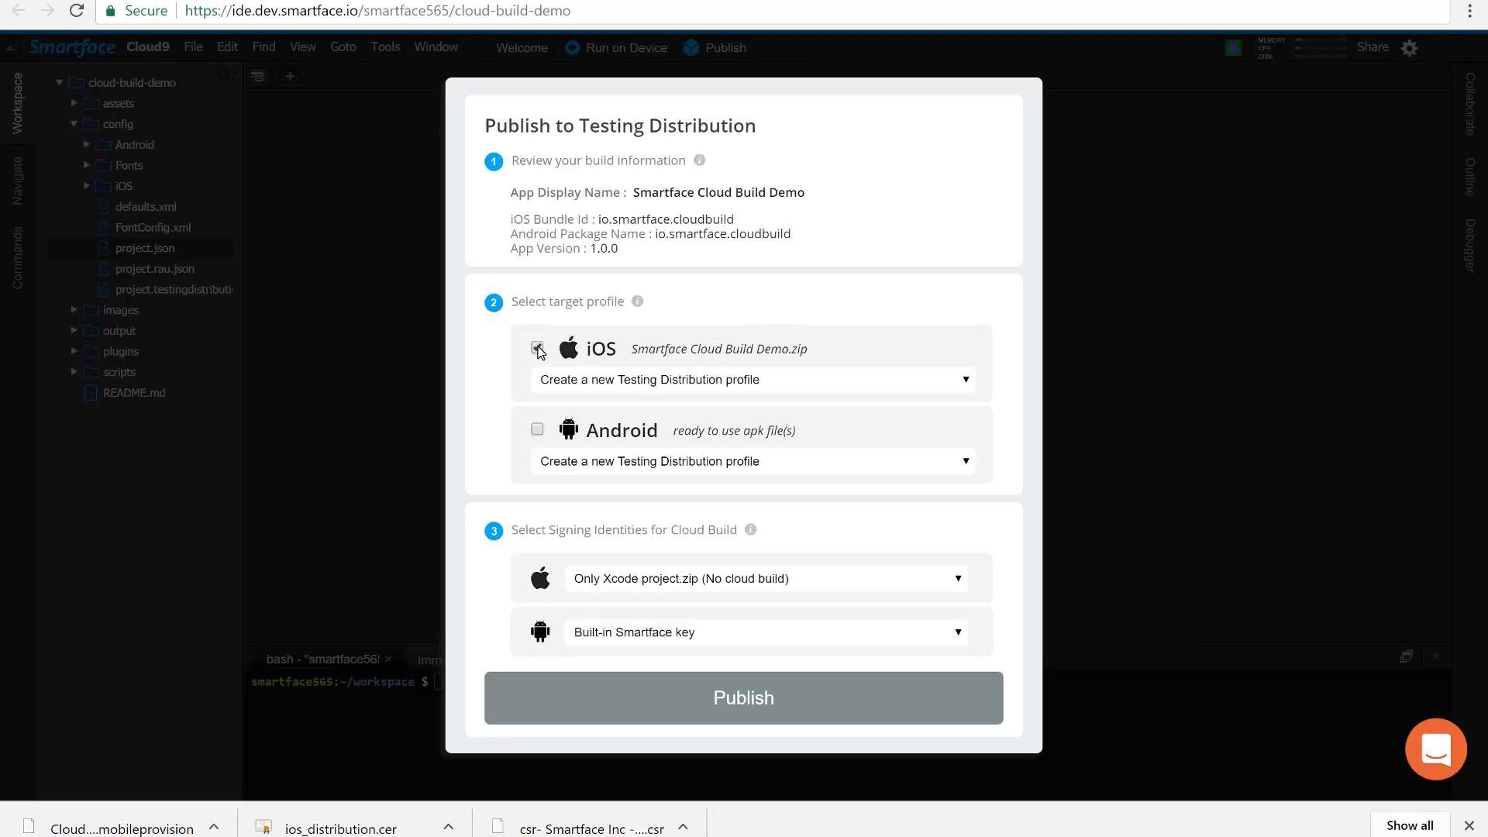
Publish iOS and Android builds signed with Cloud Build Demo and smfdefault identities
click(537, 429)
click(628, 584)
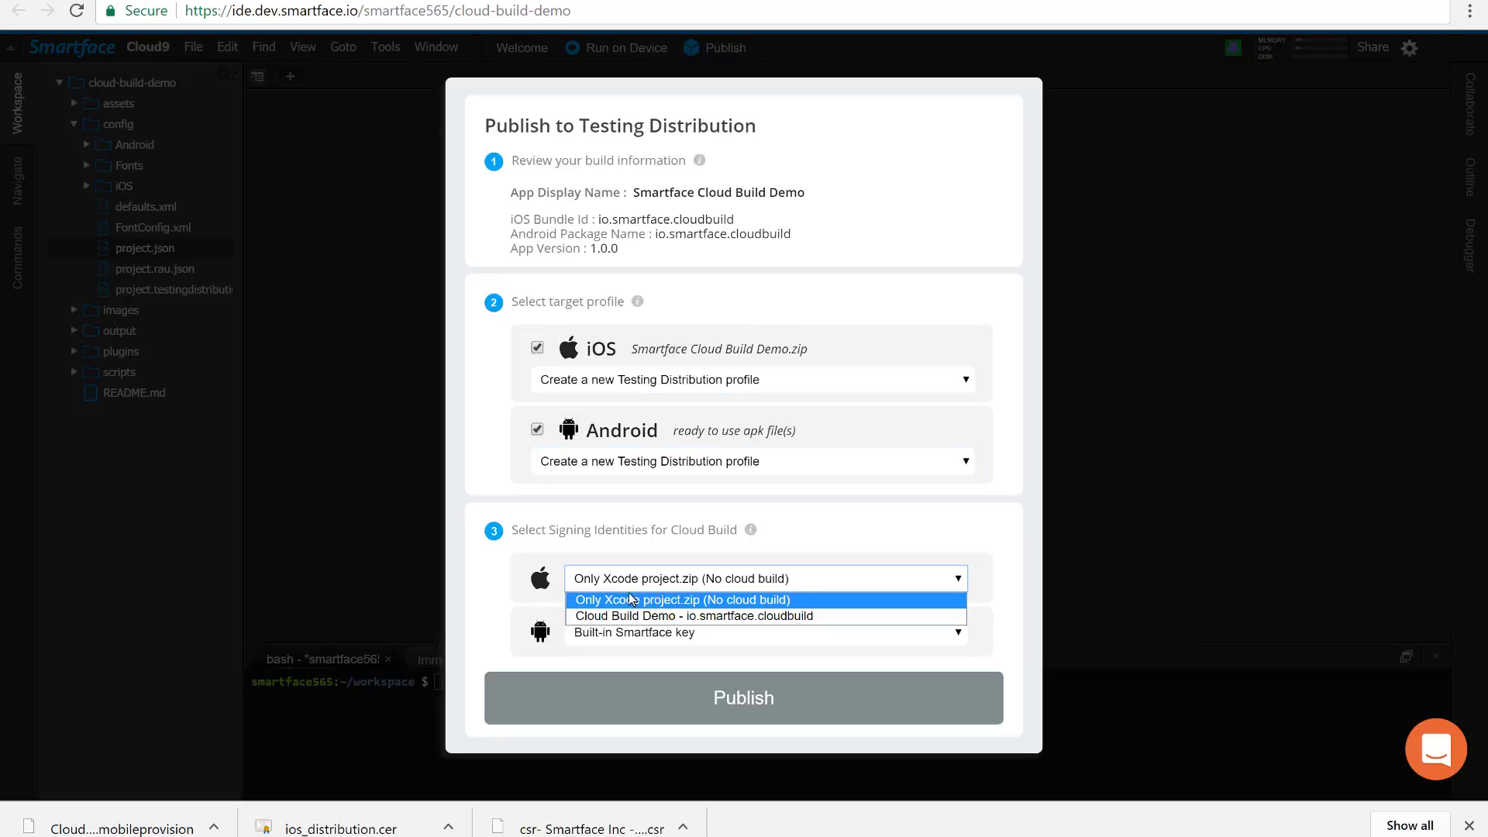
click(636, 620)
click(601, 668)
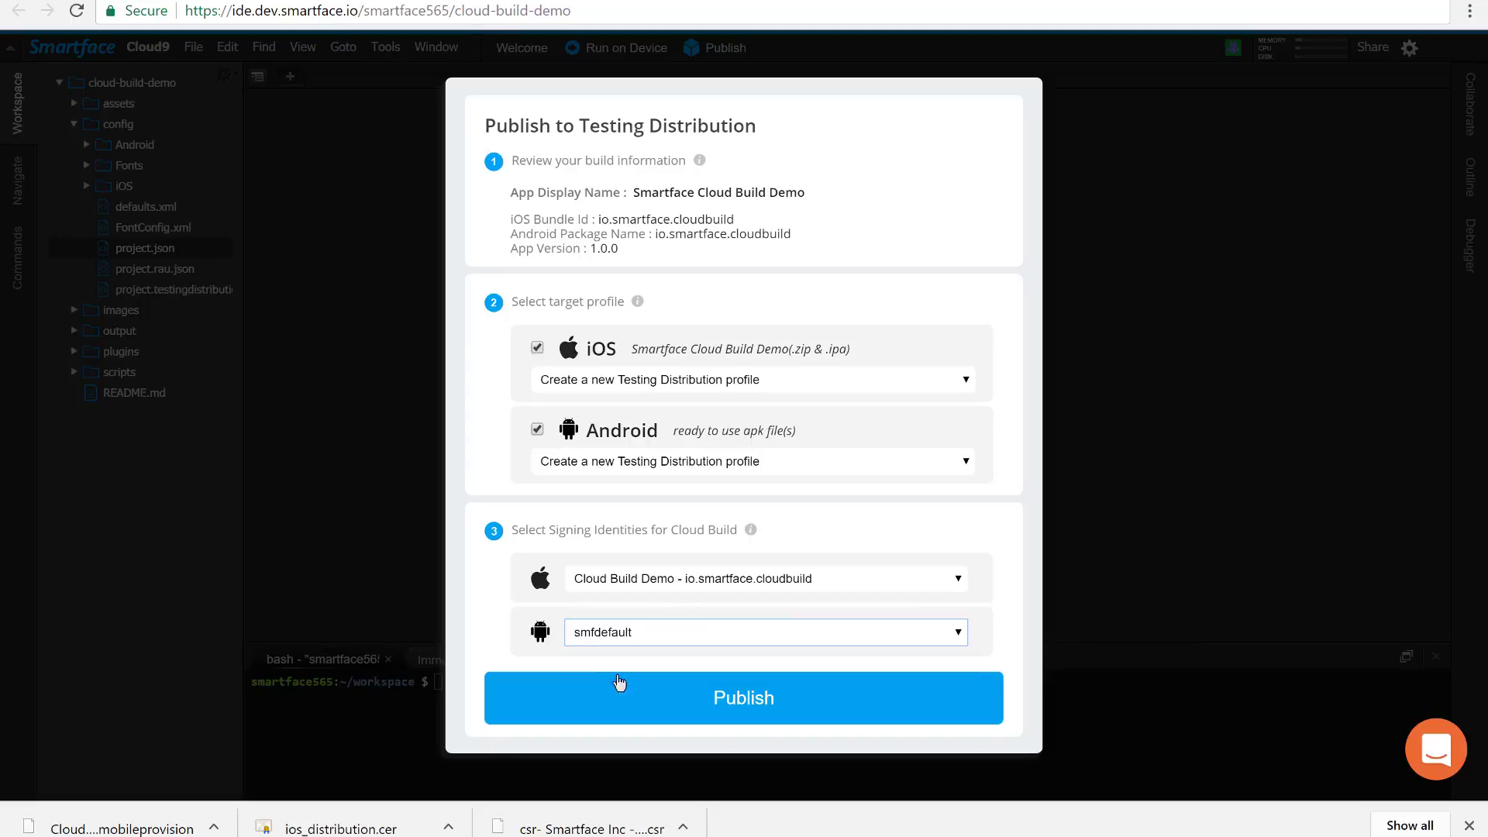
click(683, 707)
click(392, 587)
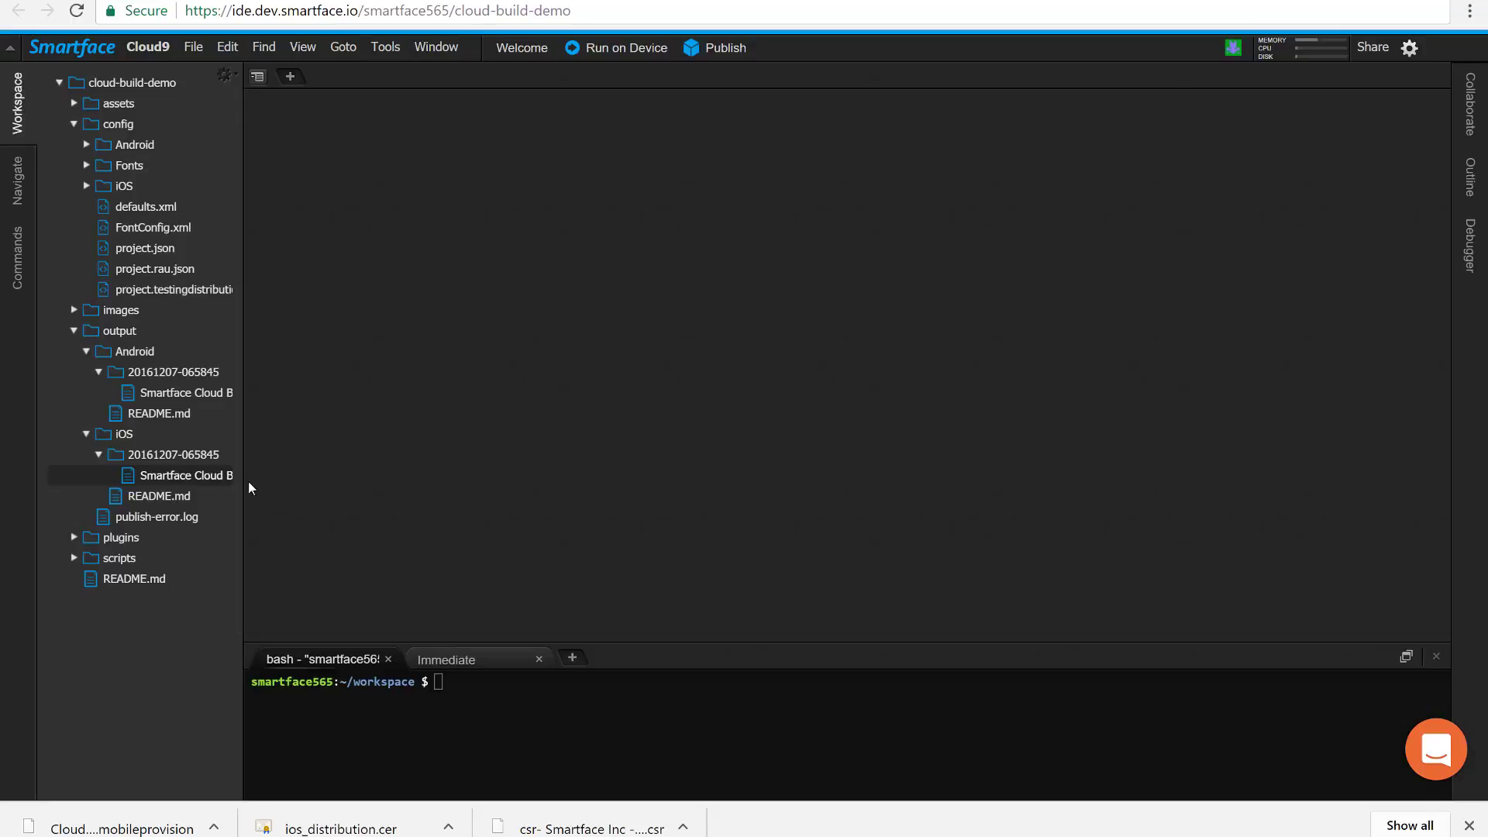
Widen the project tree and locate the test.ipa and test.apk output files
drag(320, 474, 374, 474)
click(318, 475)
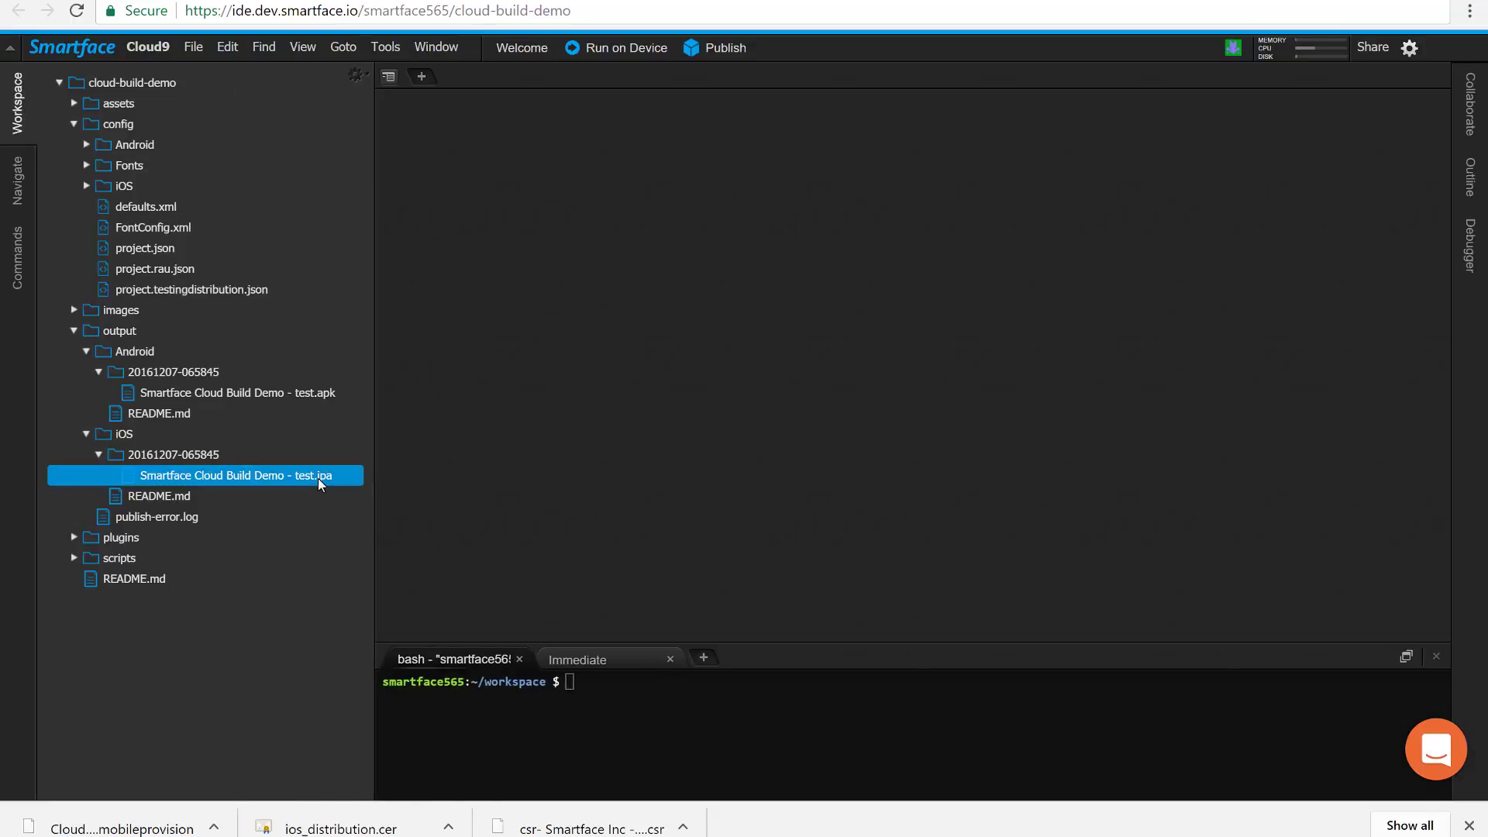
click(250, 393)
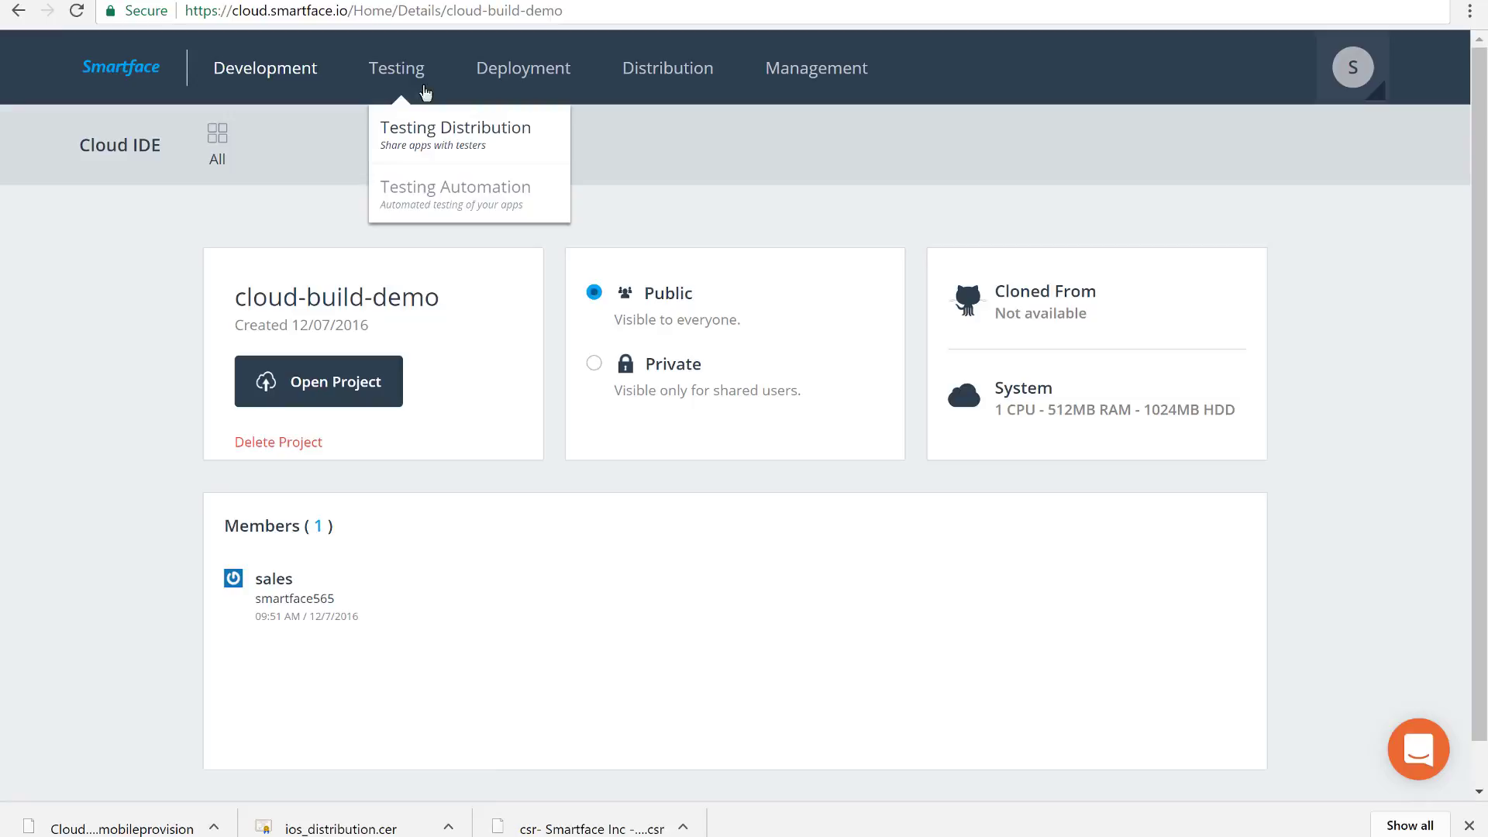
Send the iOS Cloud Build Demo test profile's link to a Testing_Team tester
click(428, 125)
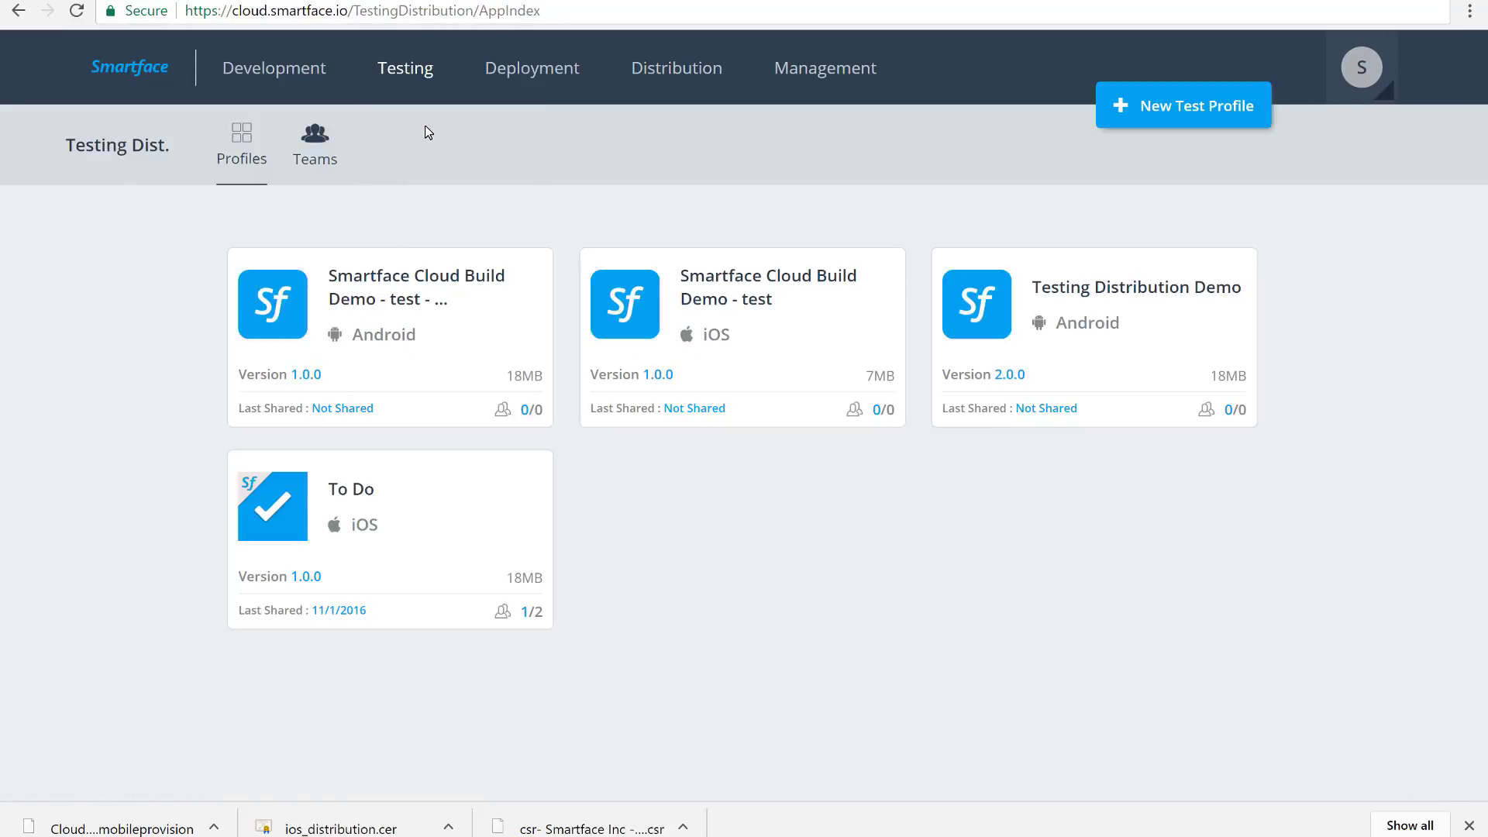
click(756, 364)
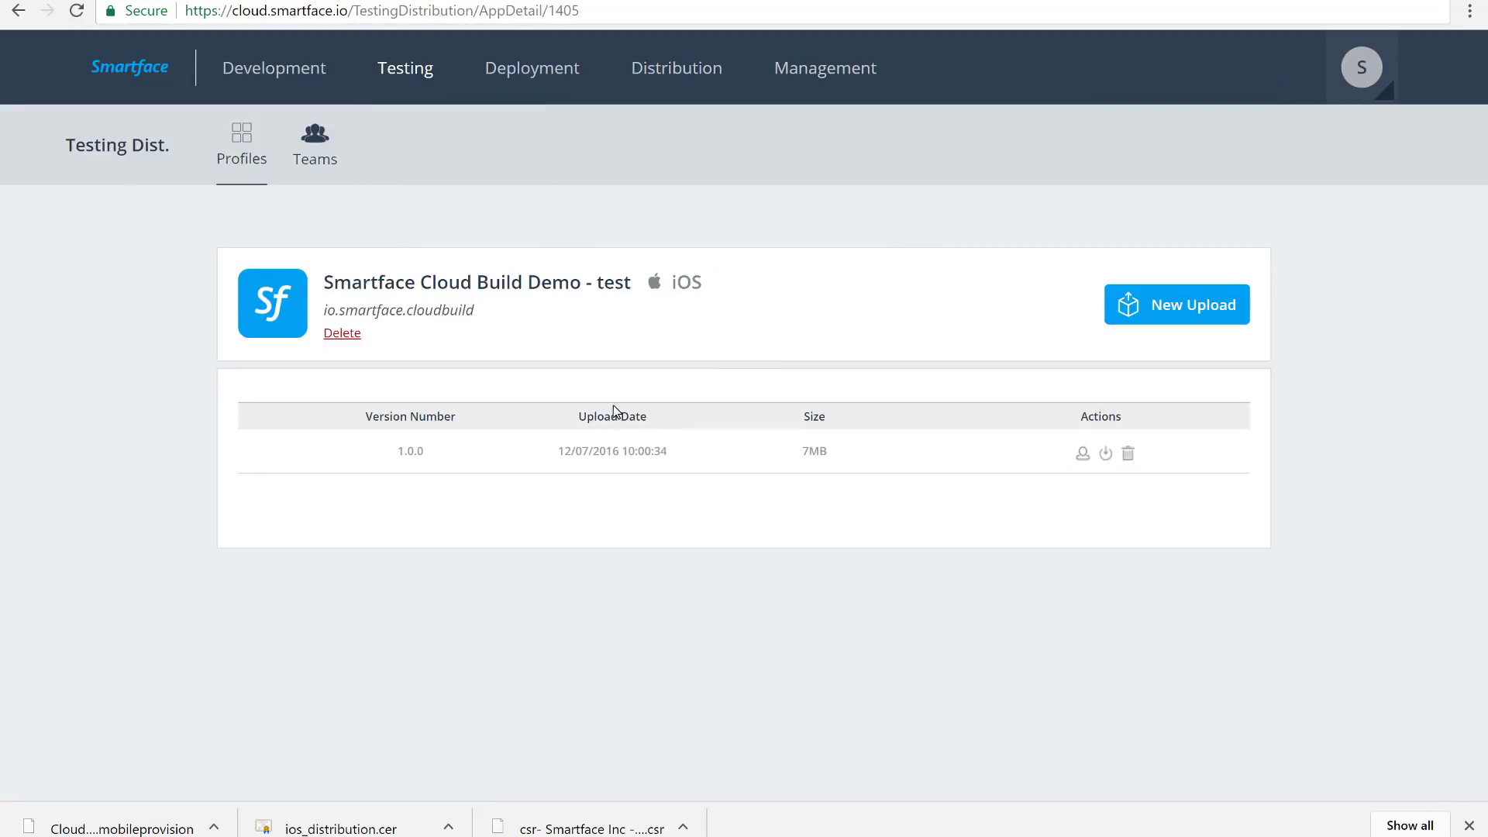
click(1081, 453)
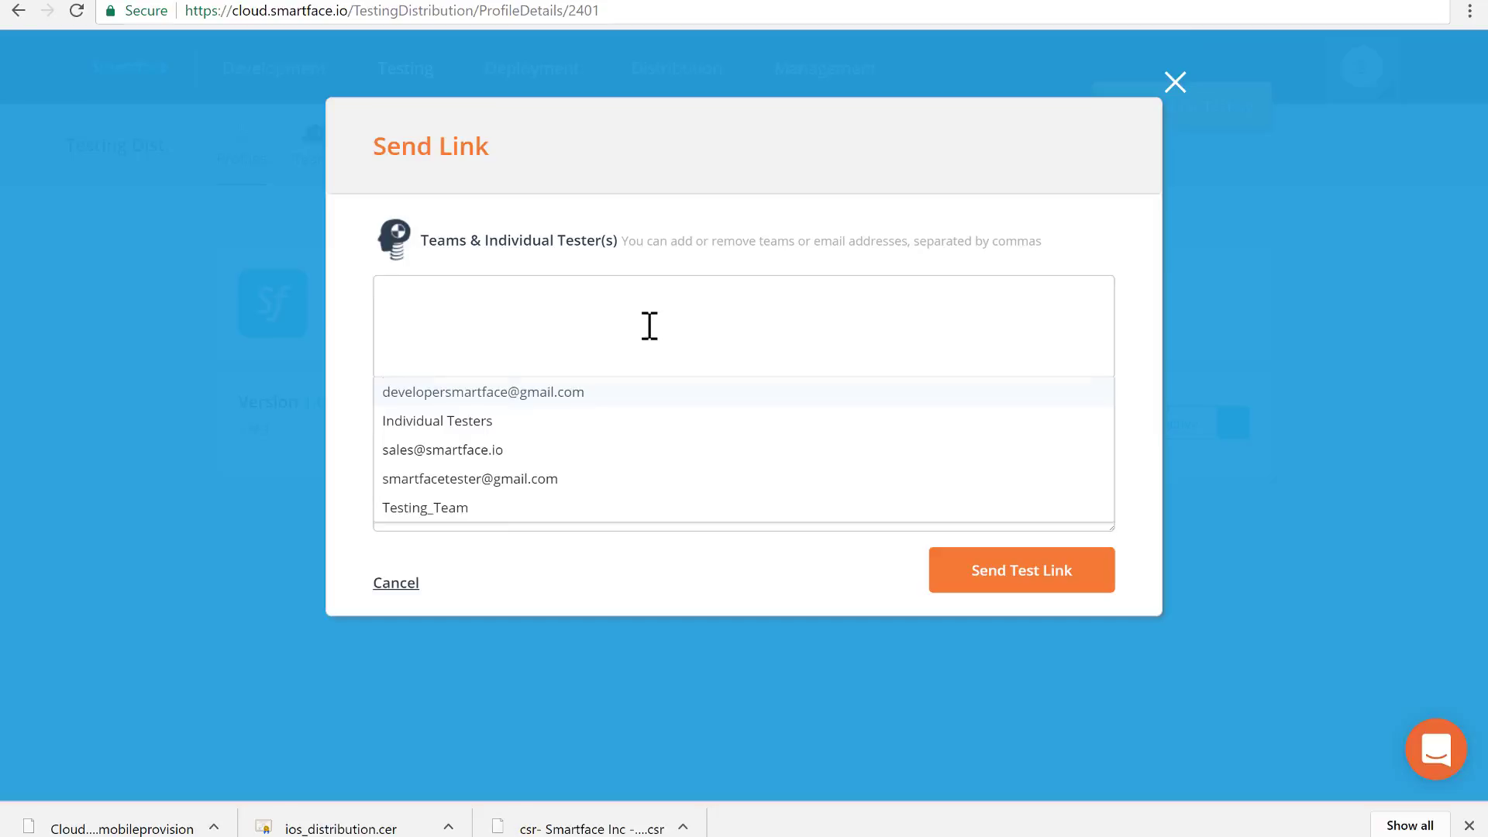
click(488, 478)
click(972, 587)
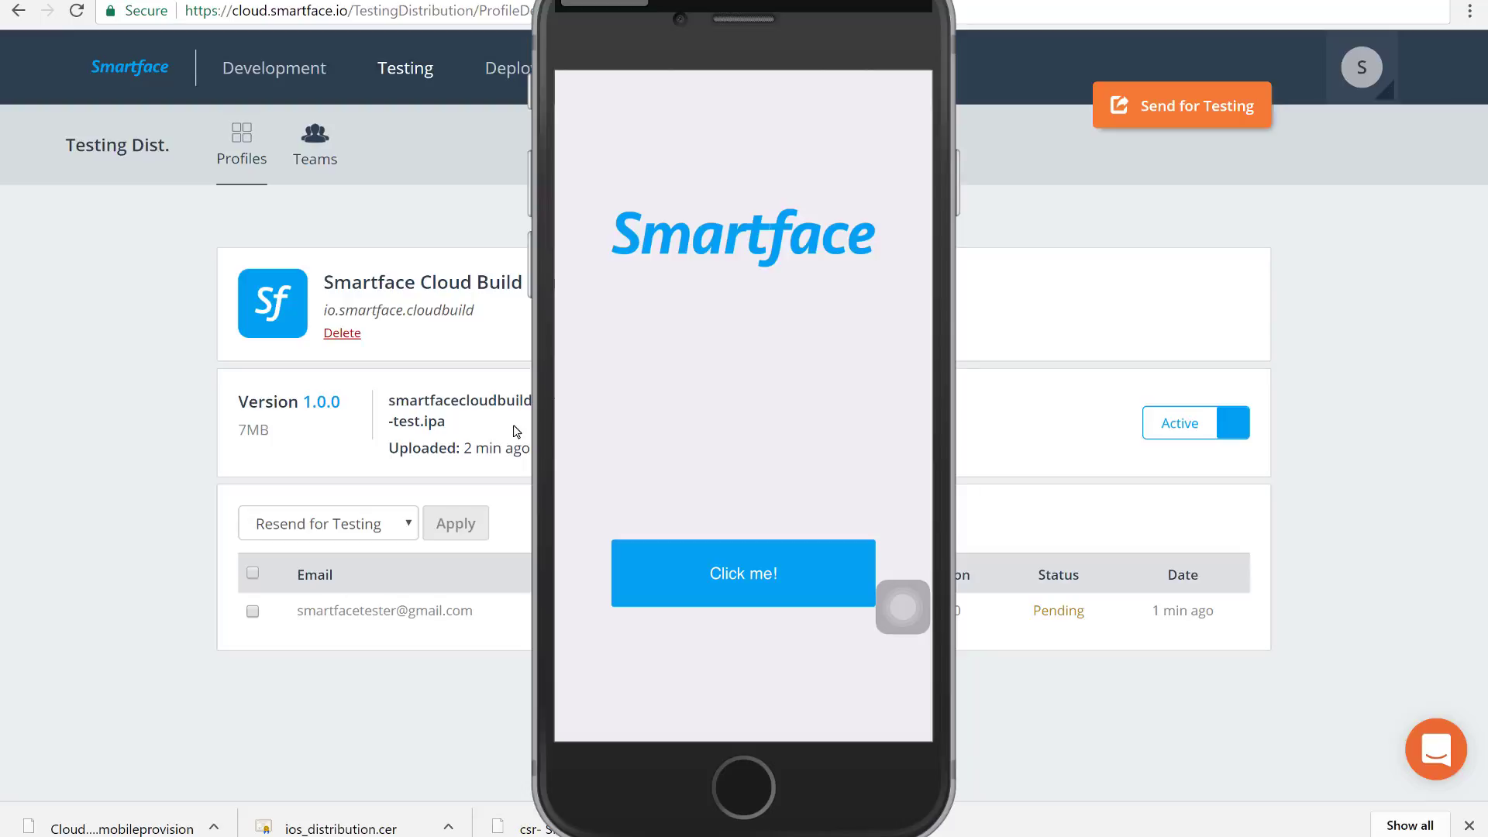
mouse_move(531, 69)
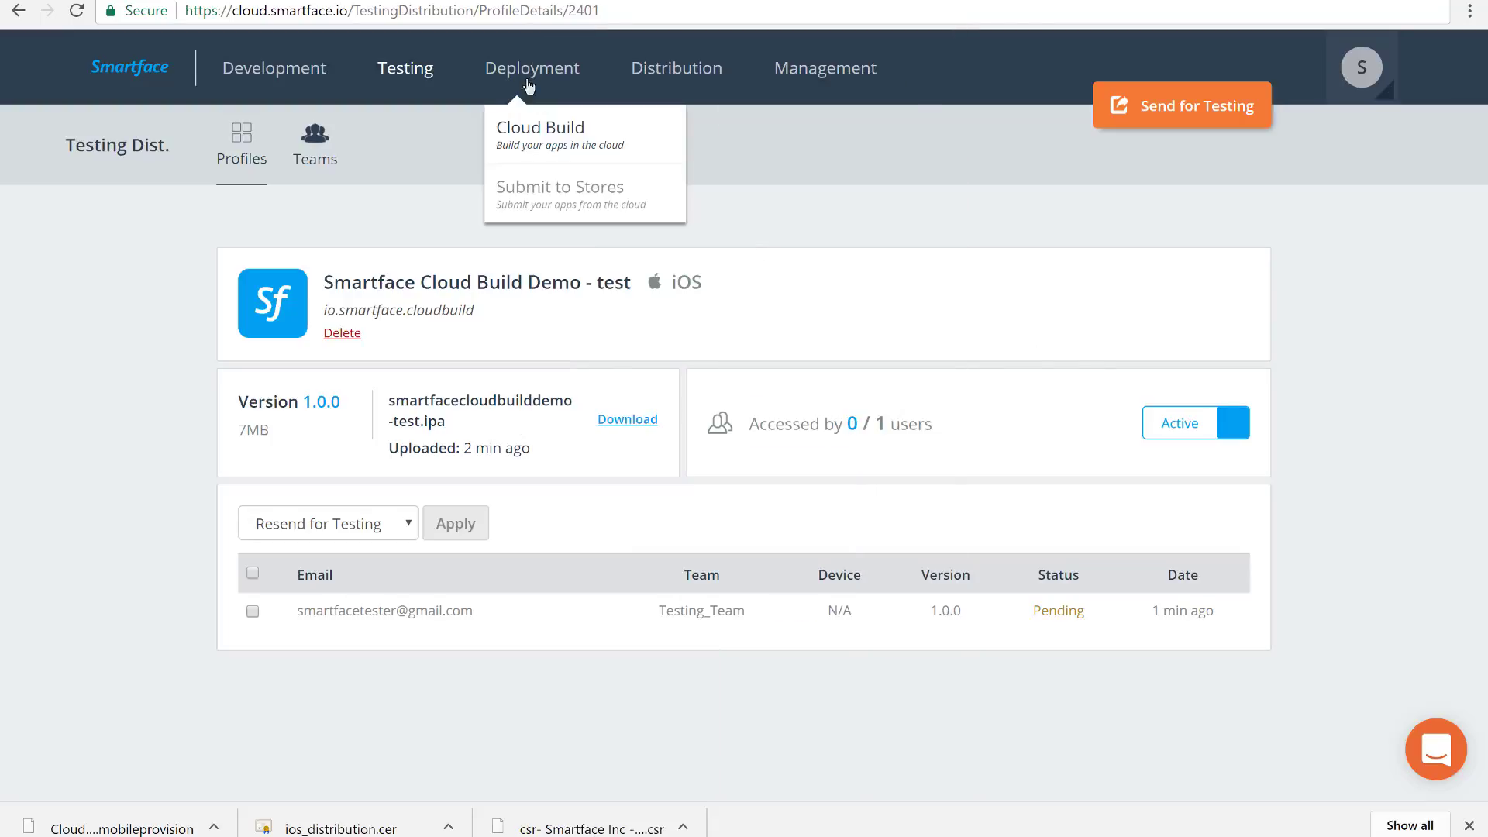
View Cloud Build history listing the Android and iOS cloud-build-demo test builds
click(537, 128)
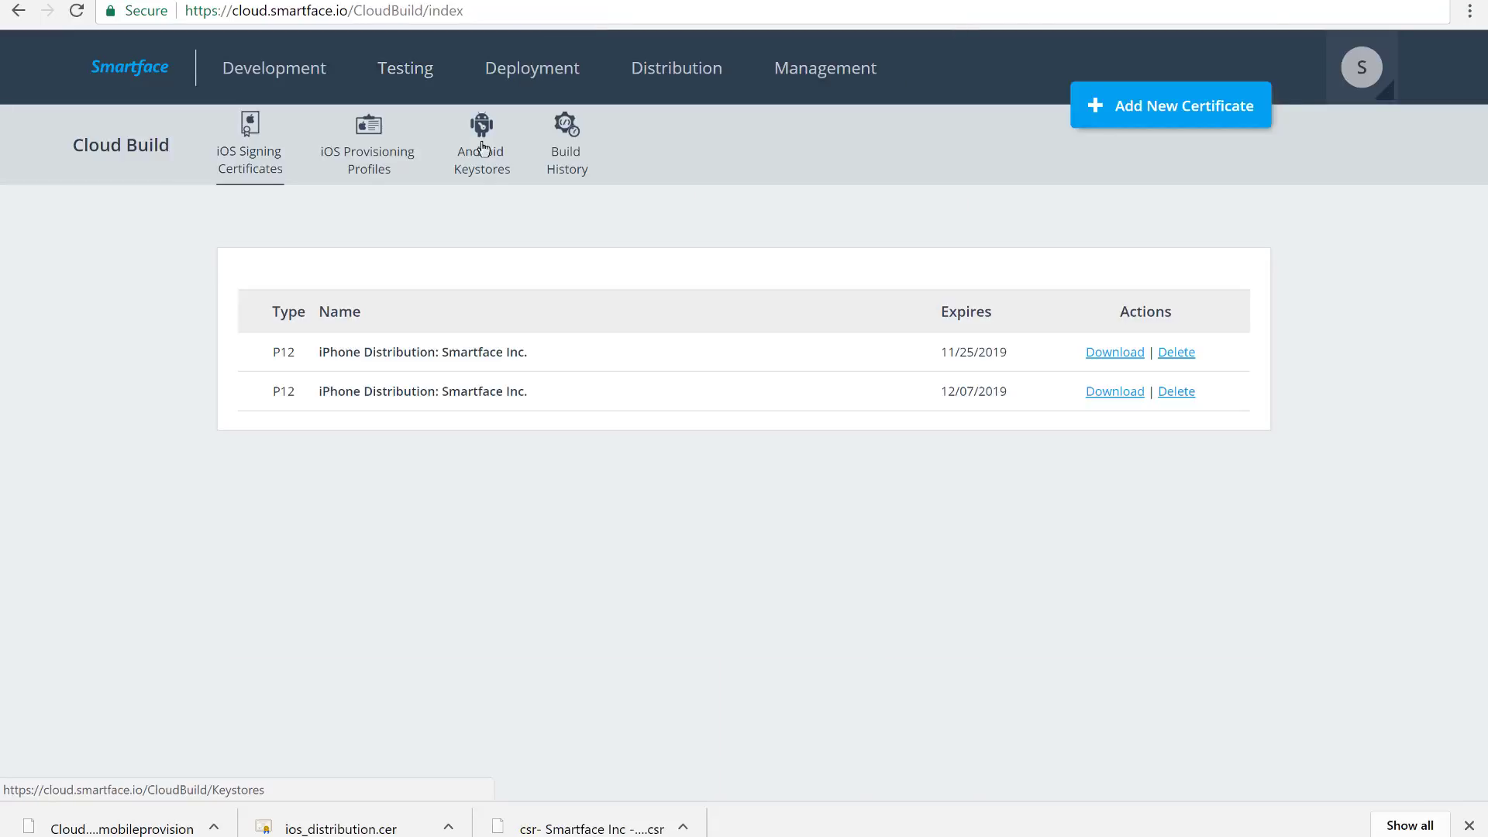
click(578, 156)
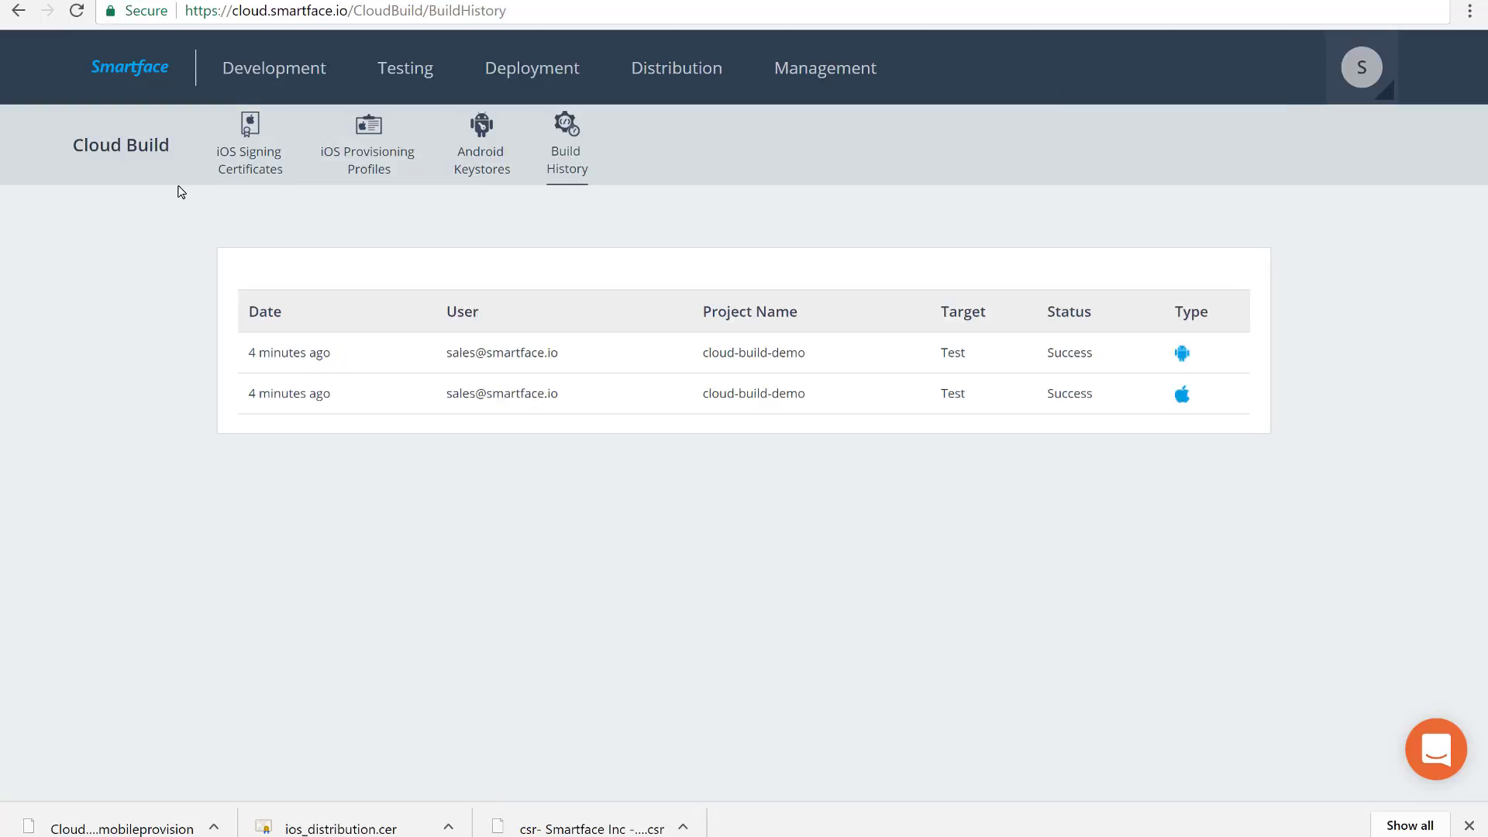